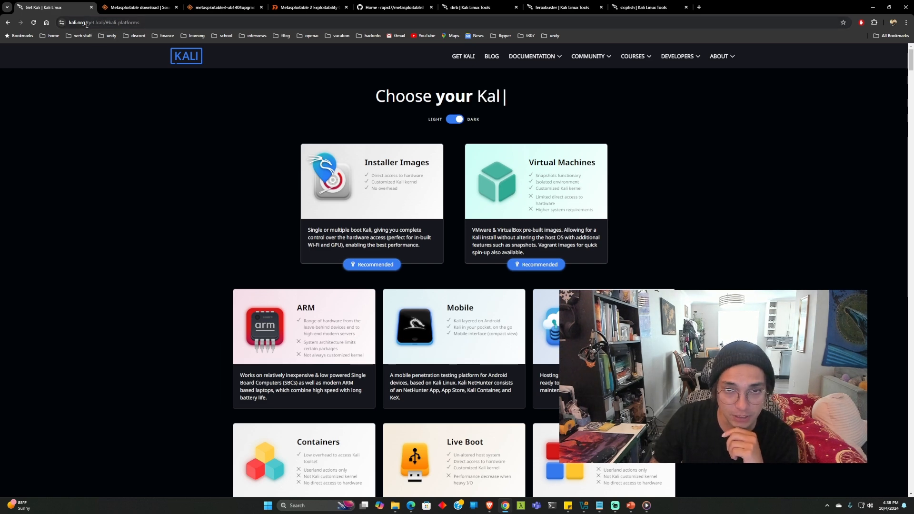
Open Installer Images on kali.org and scroll to the recommended 64-bit Kali 2024.3 installer
click(368, 201)
scroll(281, 183, down, 3)
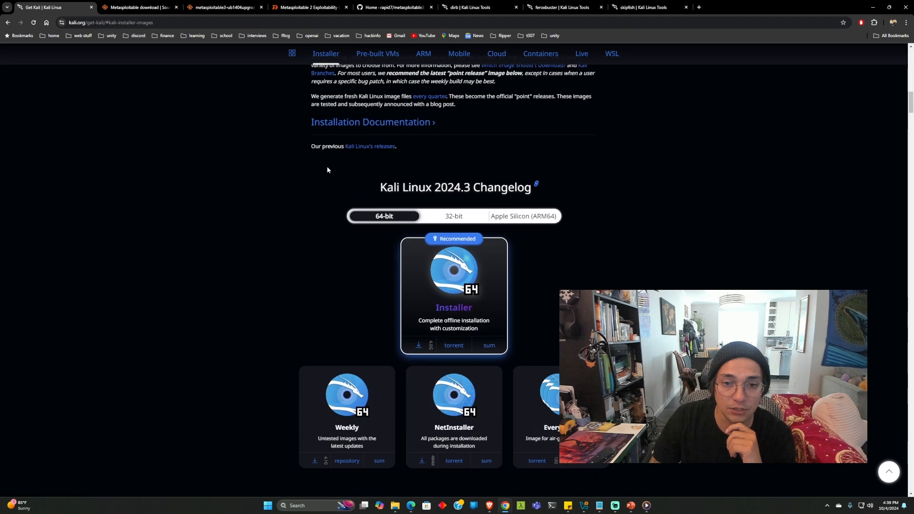
scroll(414, 158, down, 1)
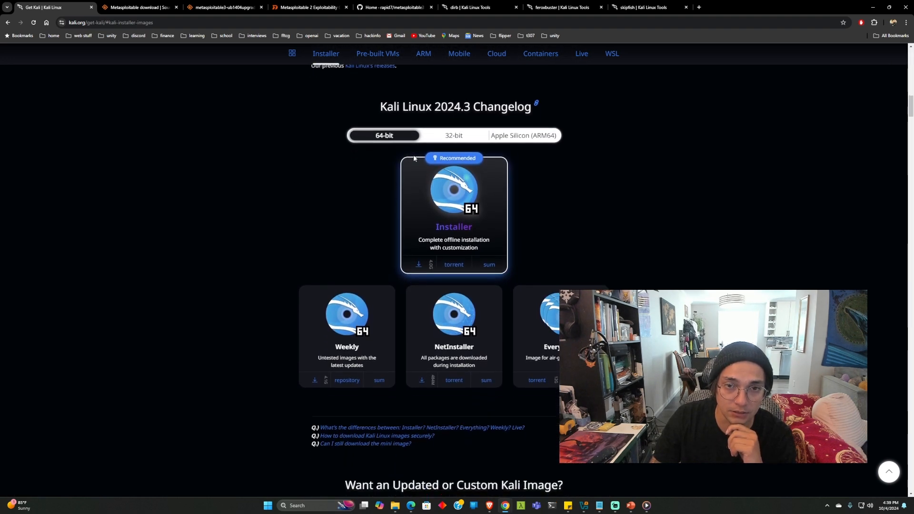
scroll(336, 154, up, 1)
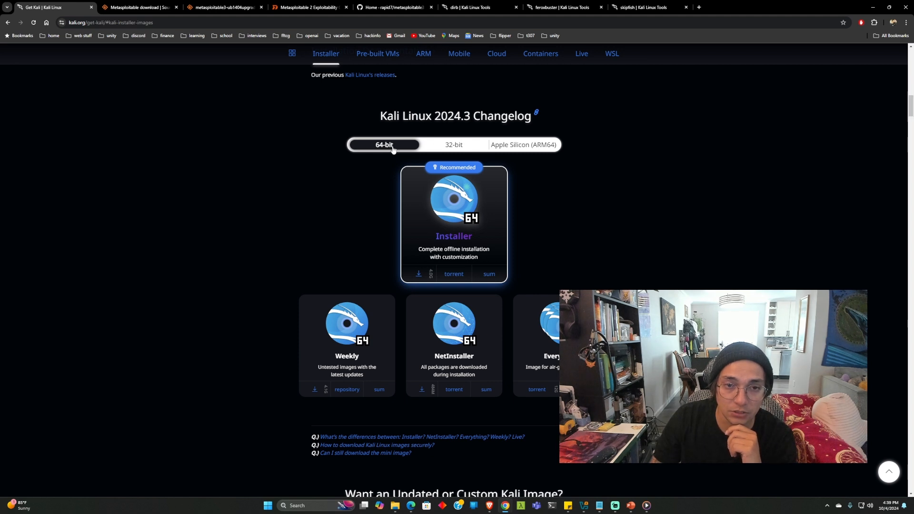
scroll(381, 211, down, 1)
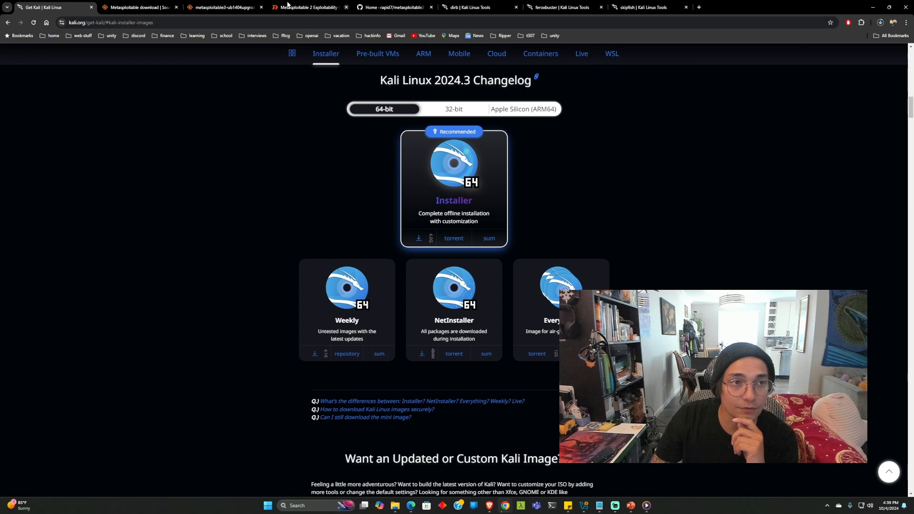
Start the metasploitable-linux-2.0.0.zip download from the Metasploitable SourceForge page
click(138, 9)
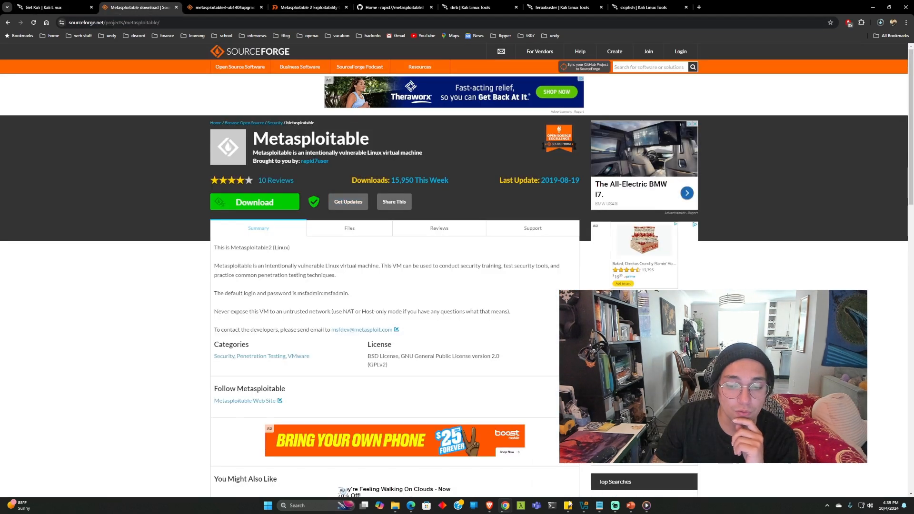
key(alt+Tab)
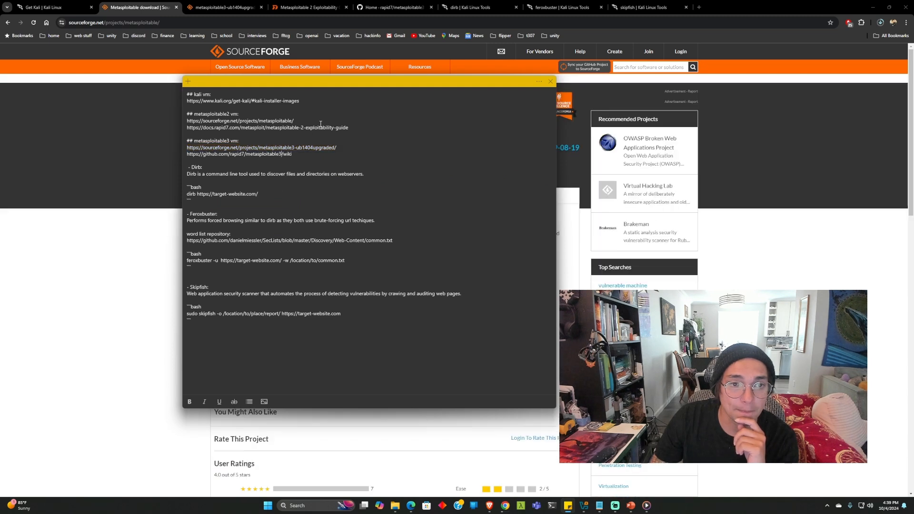
drag(294, 121, 187, 123)
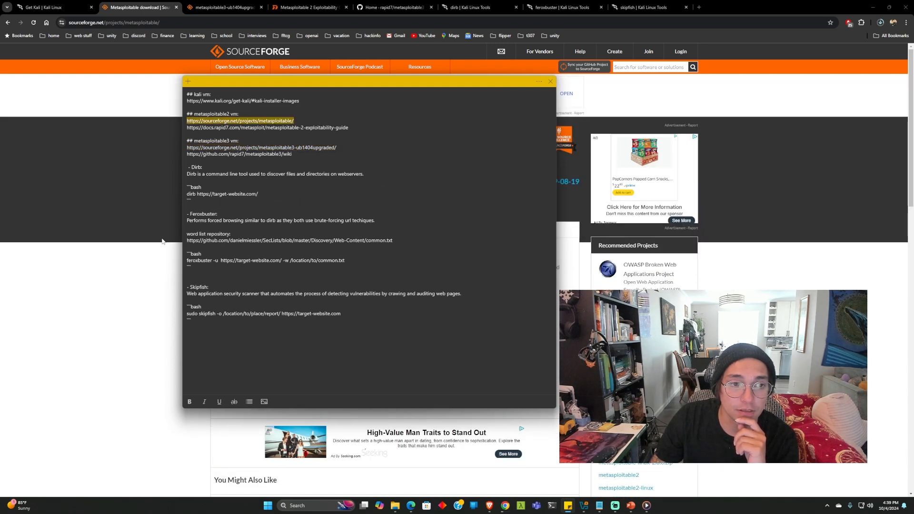
click(161, 276)
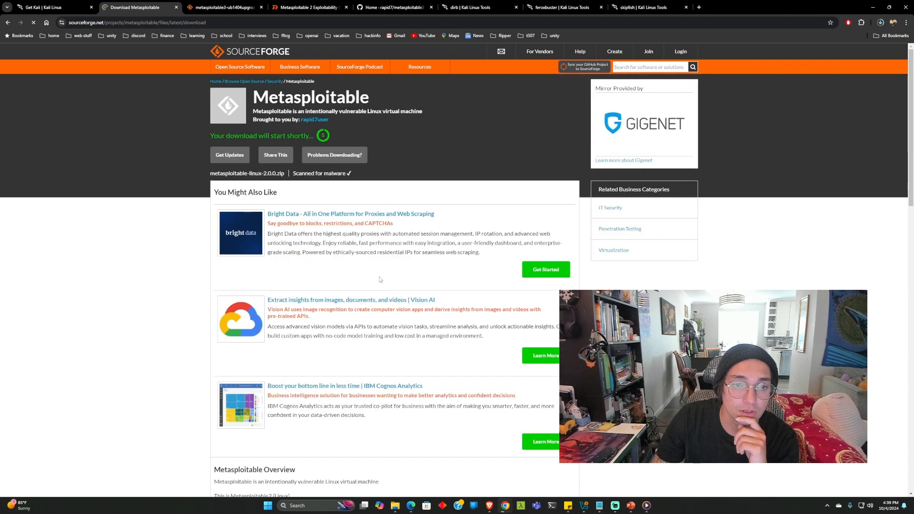
Download Metasploitable3-ub1404.ova from the metasploitable3-ub1404upgraded project's Files list
click(231, 9)
click(213, 24)
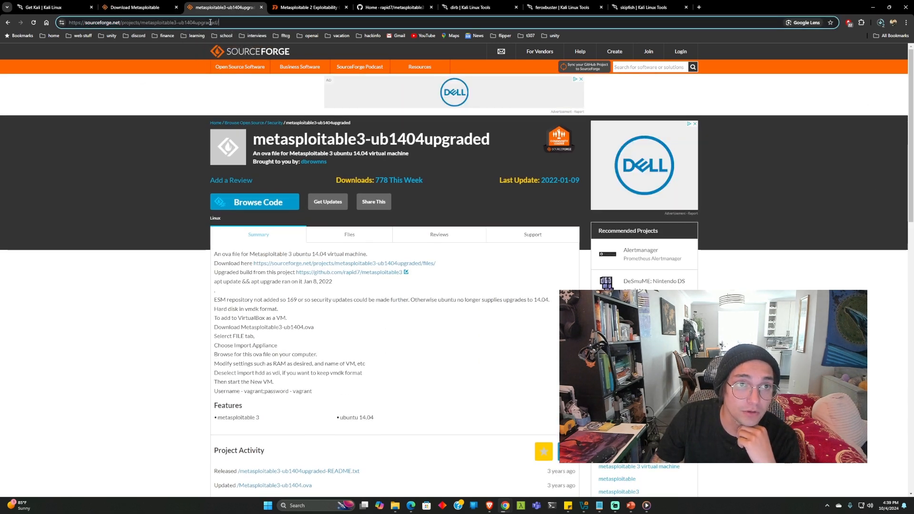
click(224, 24)
click(340, 239)
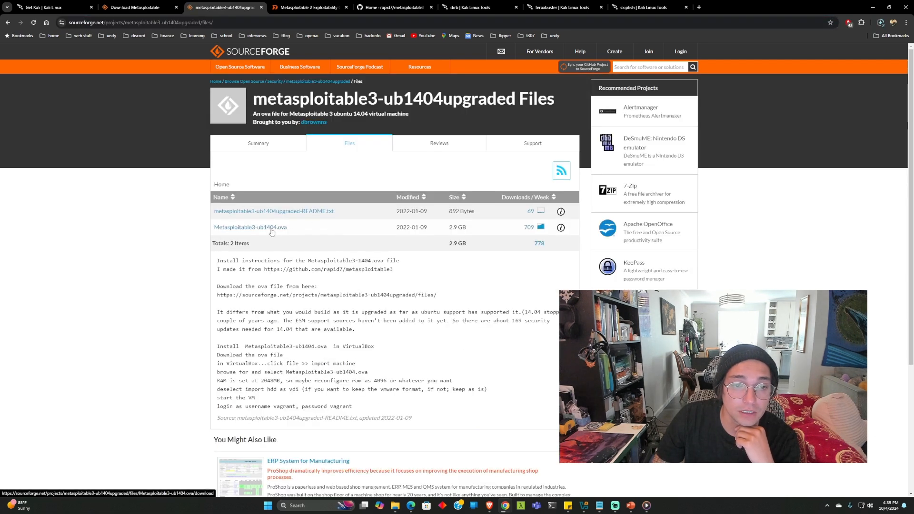
click(272, 229)
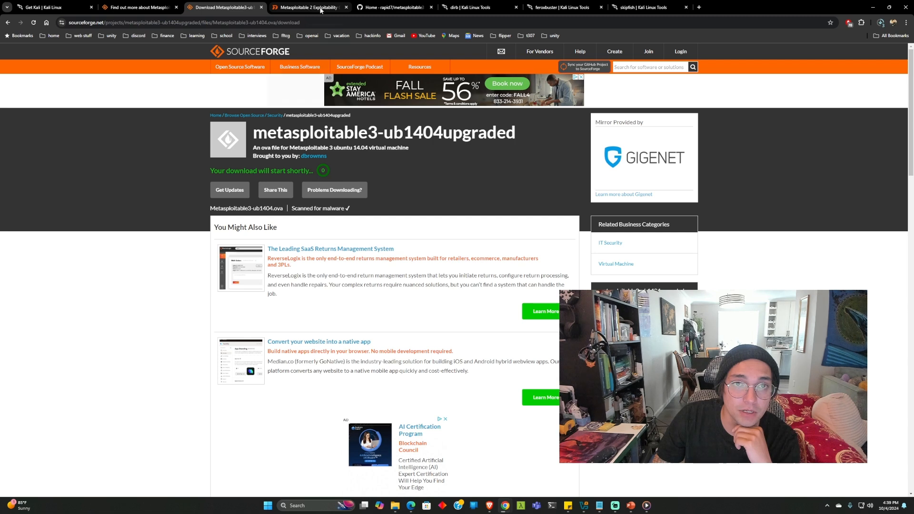
Read through the Metasploitable 2 Exploitability Guide, check the metasploitable3 GitHub wiki, then return to the guide
click(309, 8)
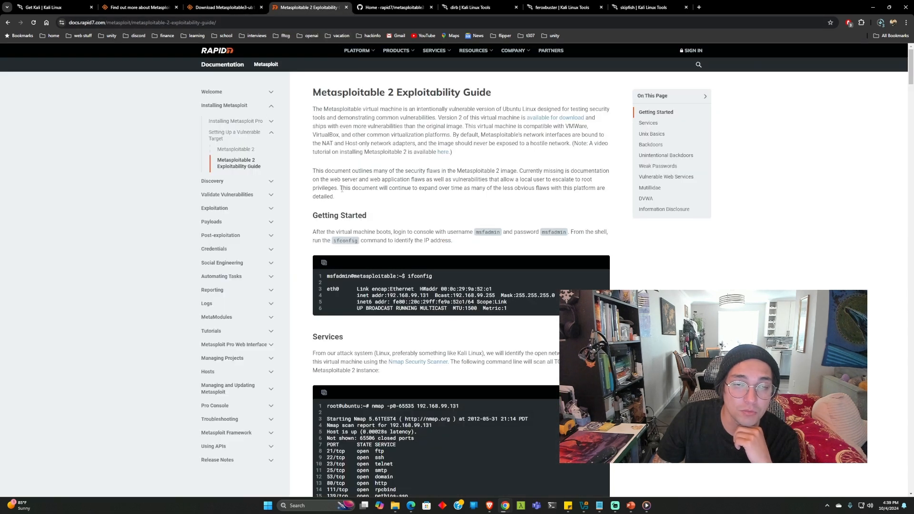
click(241, 23)
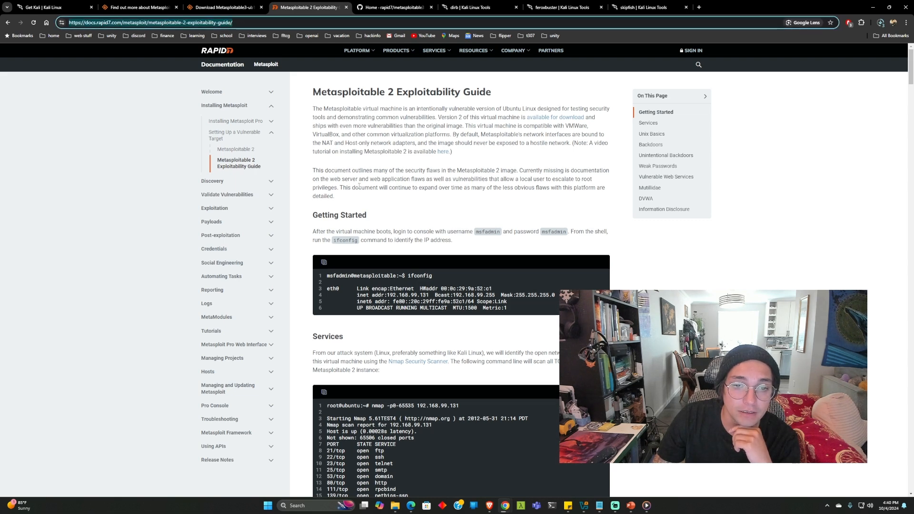
scroll(359, 187, down, 4)
scroll(359, 186, down, 5)
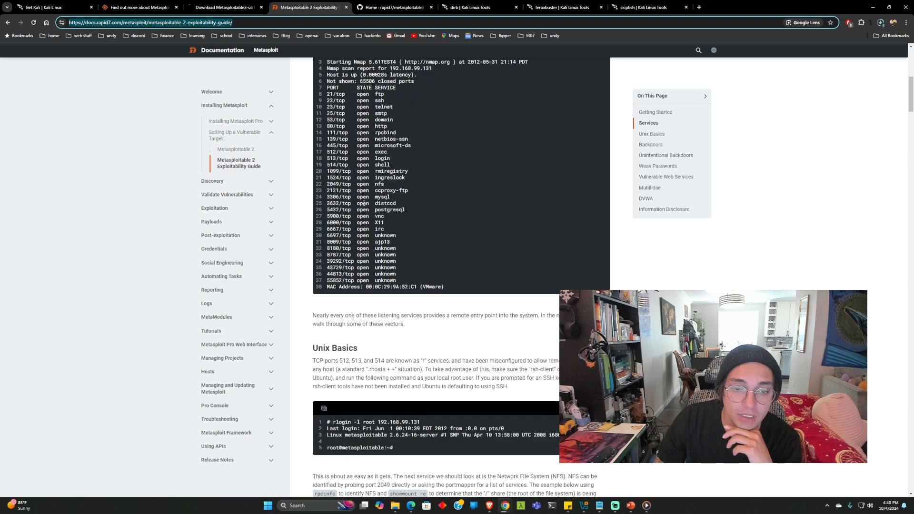
scroll(369, 215, up, 4)
scroll(369, 215, up, 5)
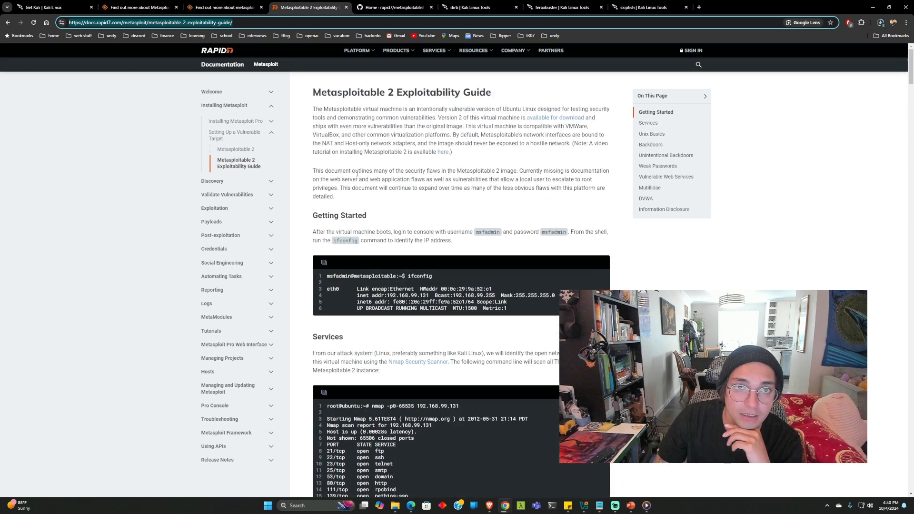
click(374, 7)
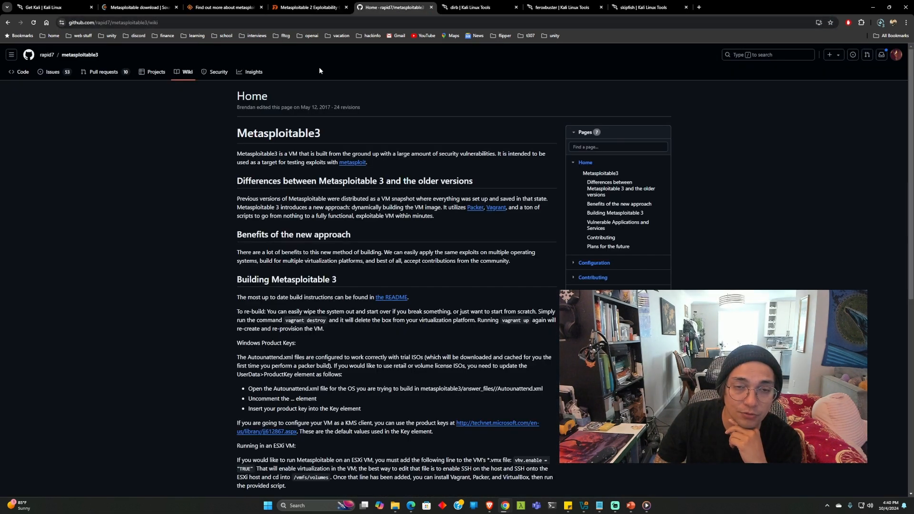
click(321, 8)
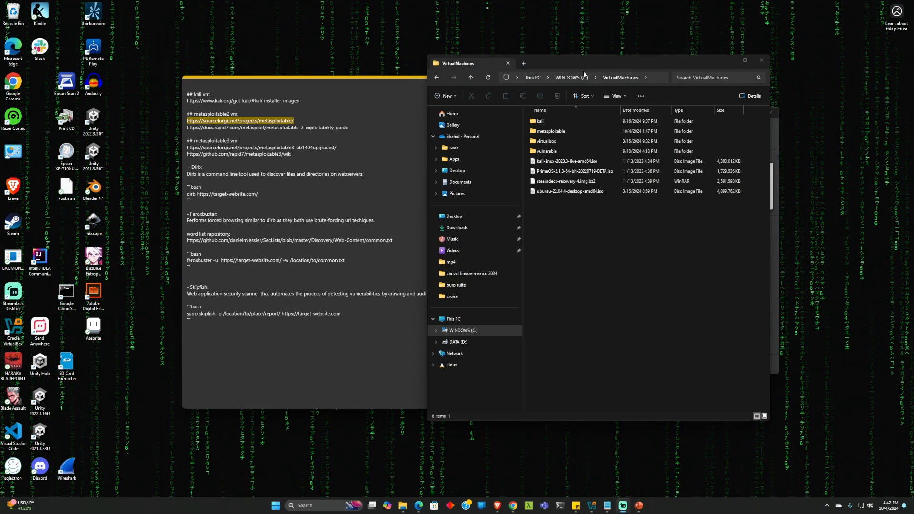
Browse the VirtualMachines folders and inspect the Metasploitable2-Linux folder inside metasploitable-linux-2.0.0.zip
drag(585, 64, 524, 98)
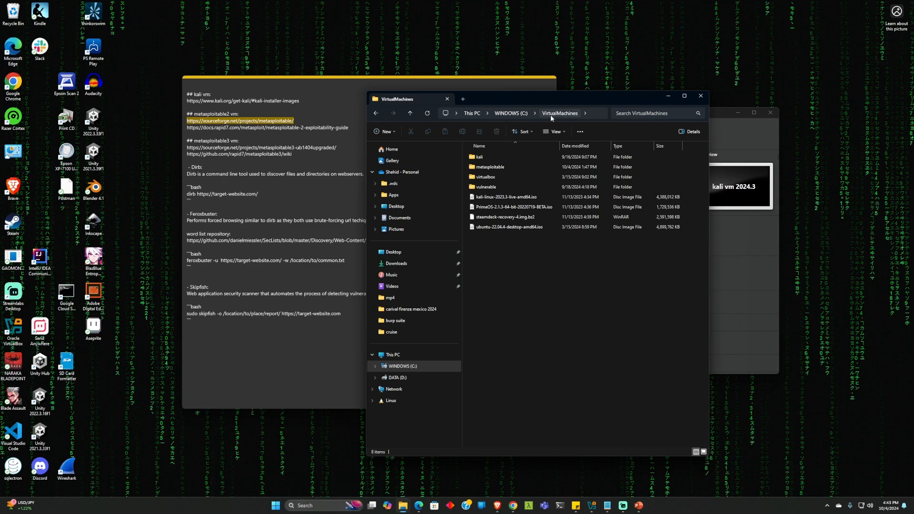
double_click(486, 157)
click(512, 188)
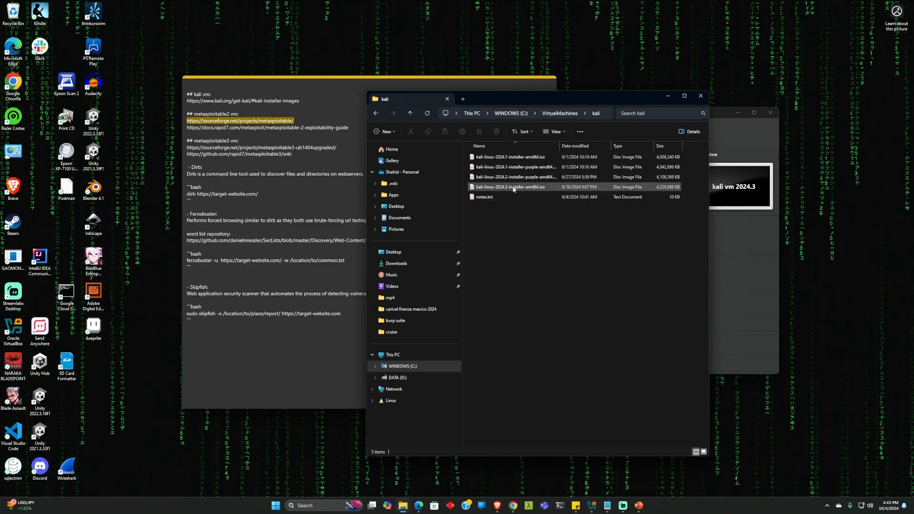
click(560, 113)
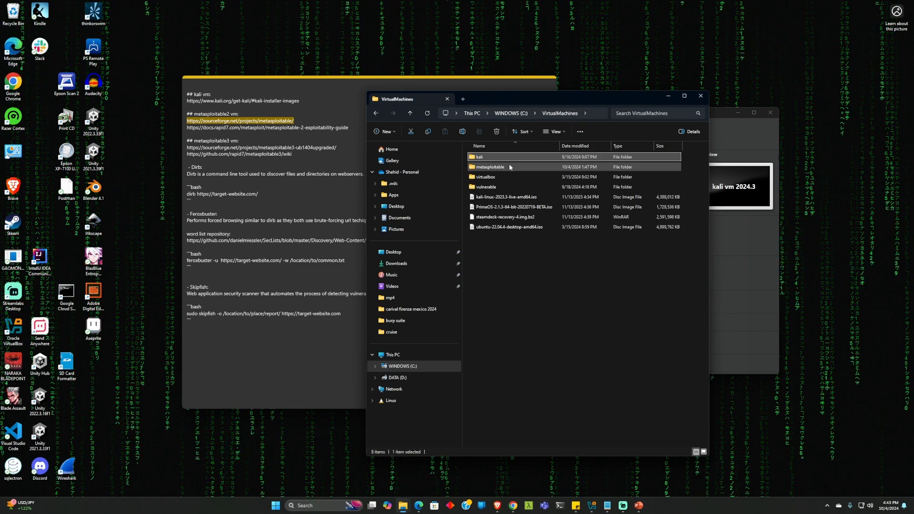
double_click(505, 167)
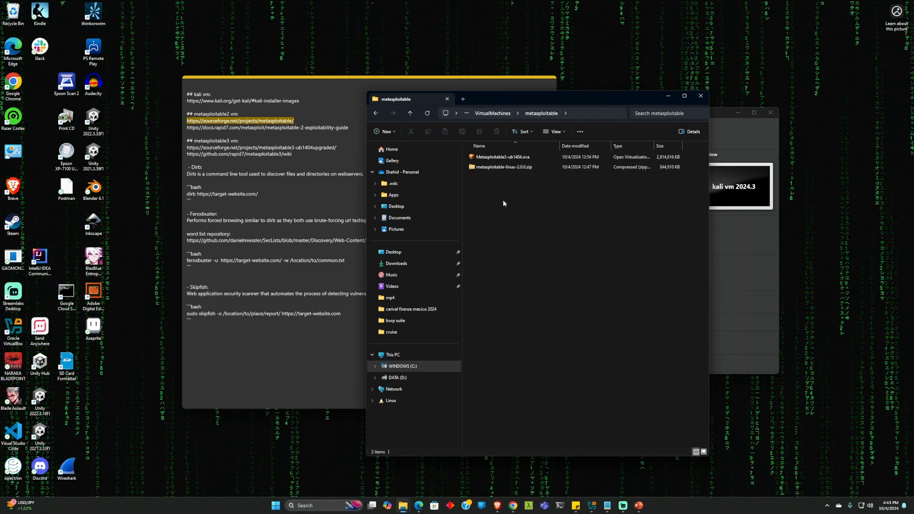
double_click(492, 168)
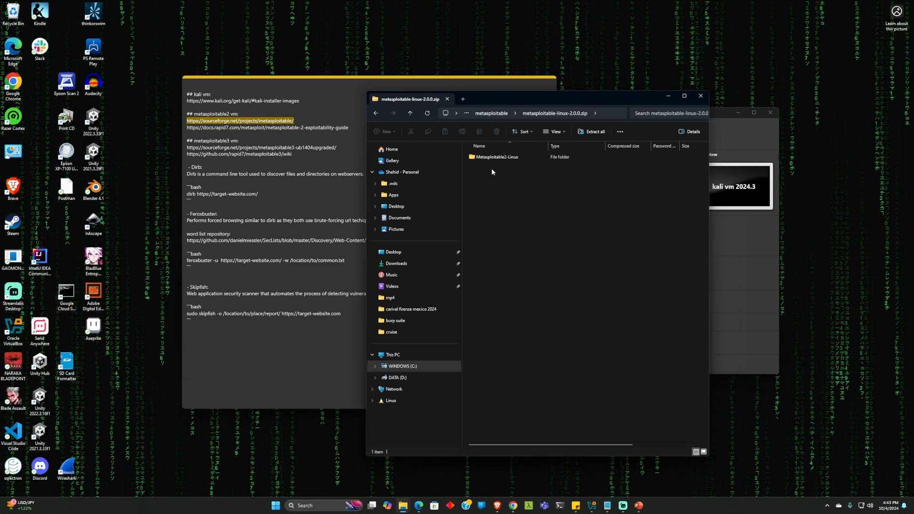
double_click(495, 157)
click(514, 113)
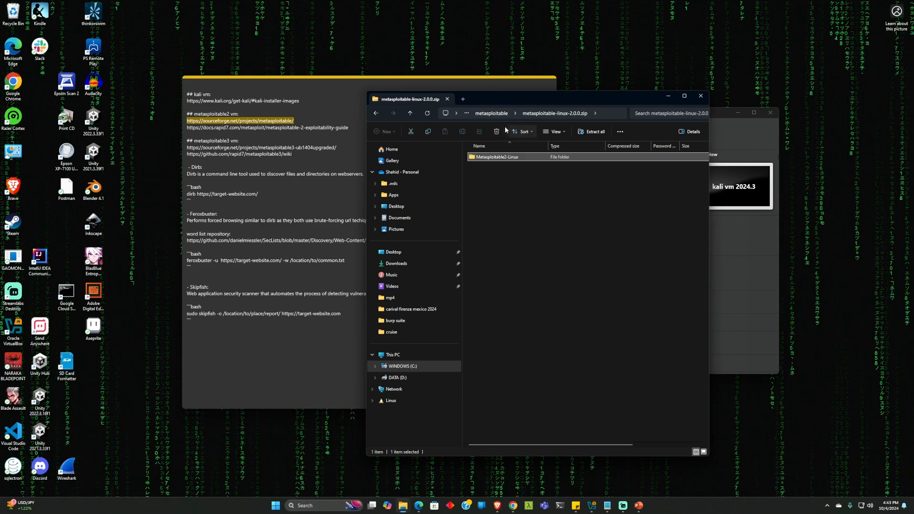
click(492, 113)
Extract all of metasploitable-linux-2.0.0.zip into the metasploitable folder
right_click(496, 167)
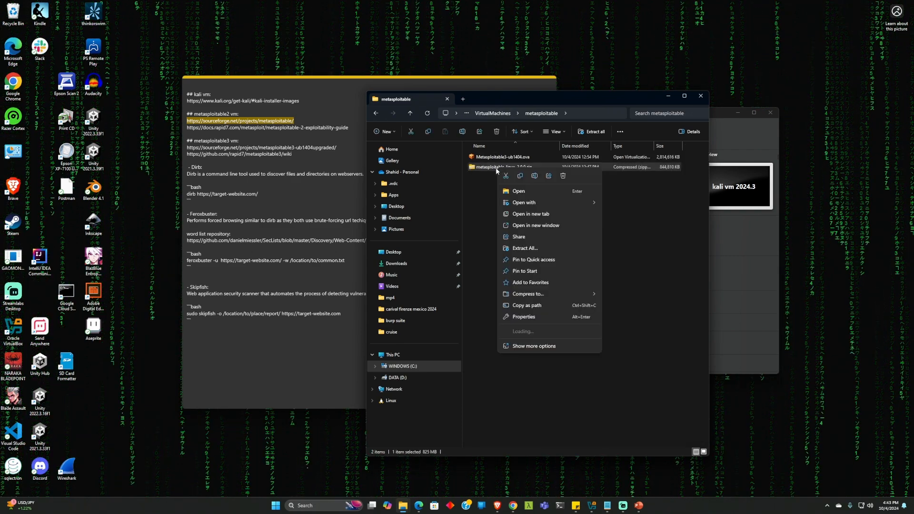
double_click(484, 169)
click(485, 159)
double_click(485, 158)
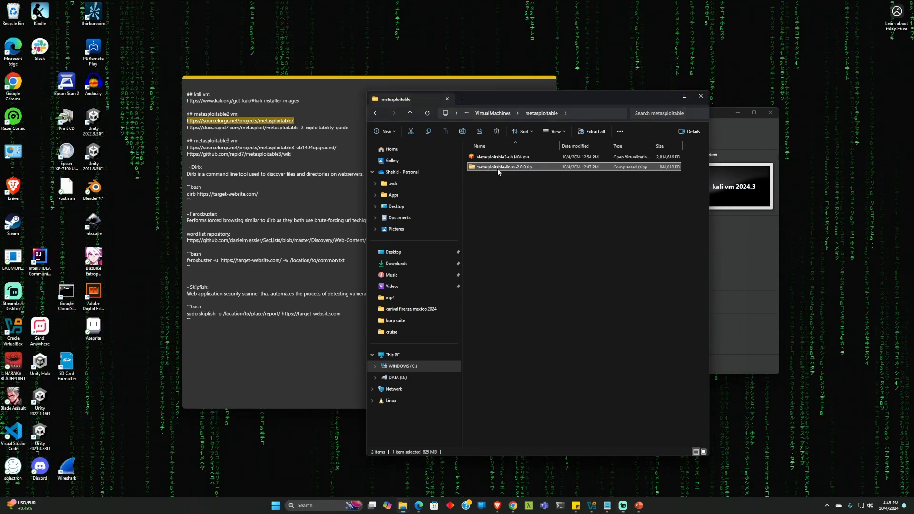
right_click(499, 170)
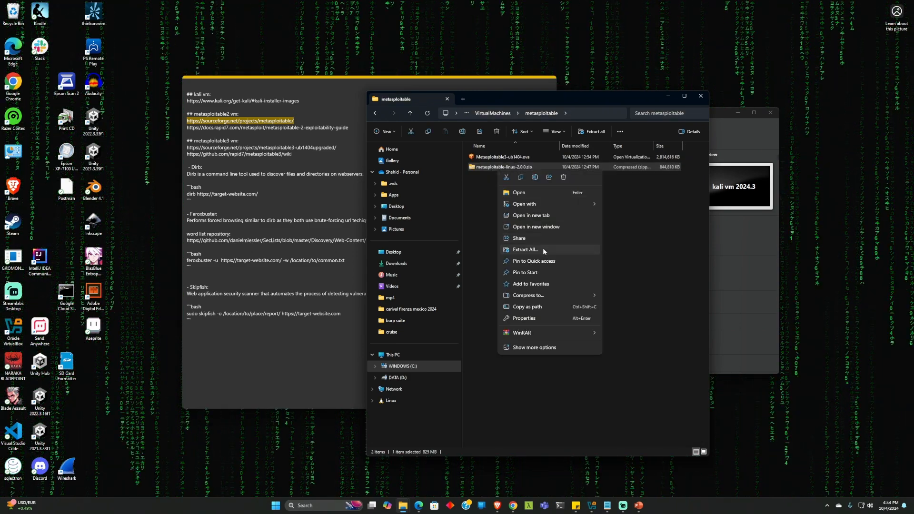
click(543, 249)
click(521, 321)
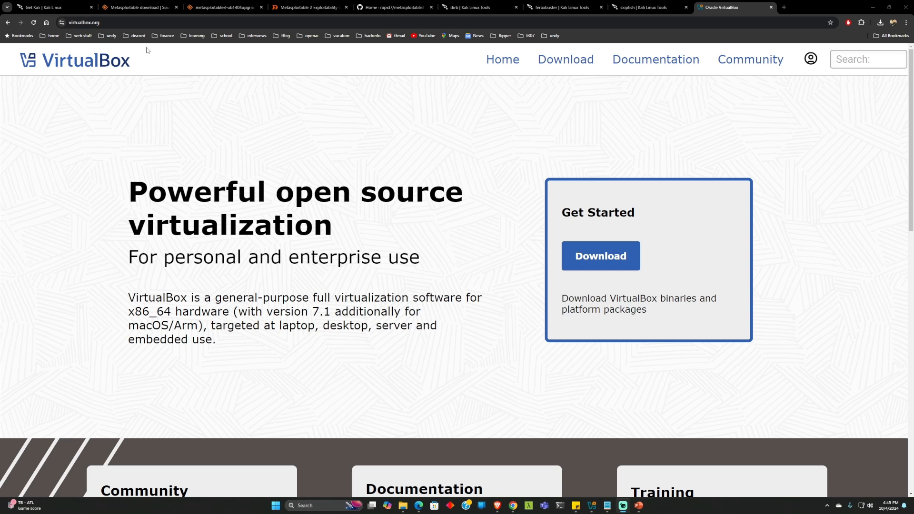
Open the Downloads page on virtualbox.org
click(106, 22)
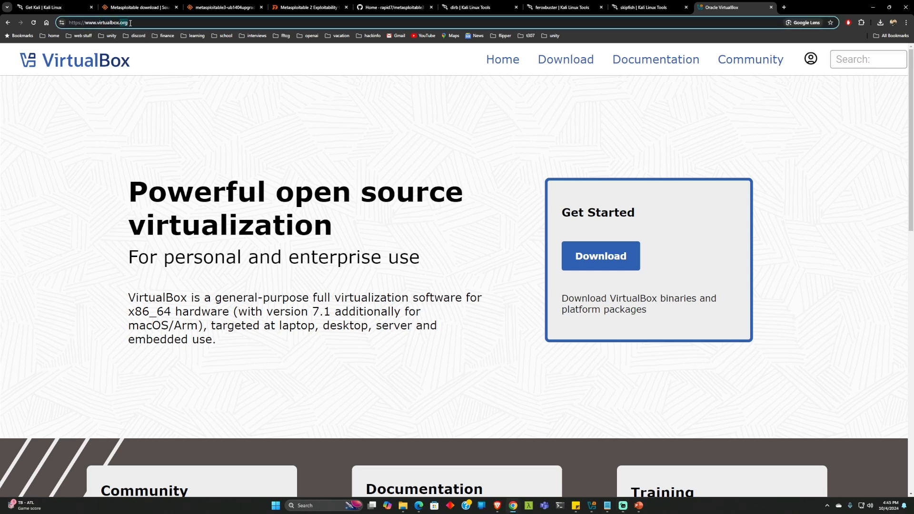
click(183, 113)
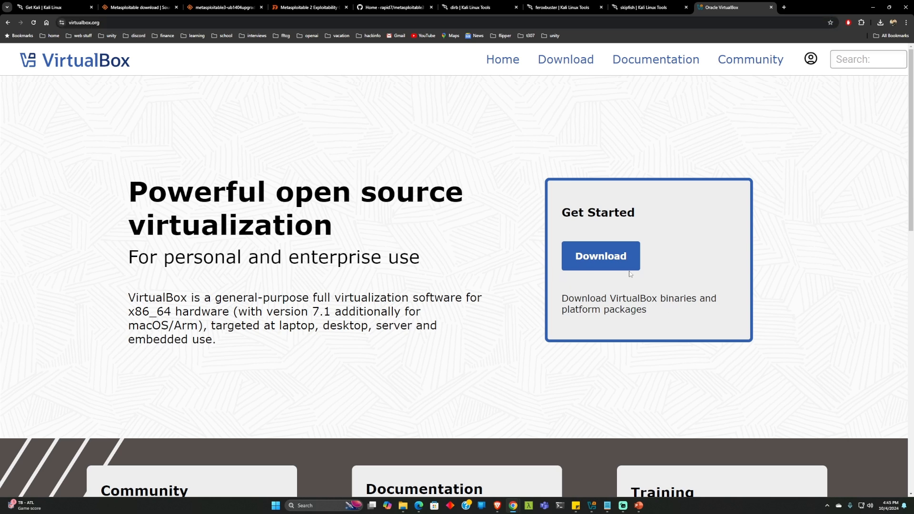
click(595, 258)
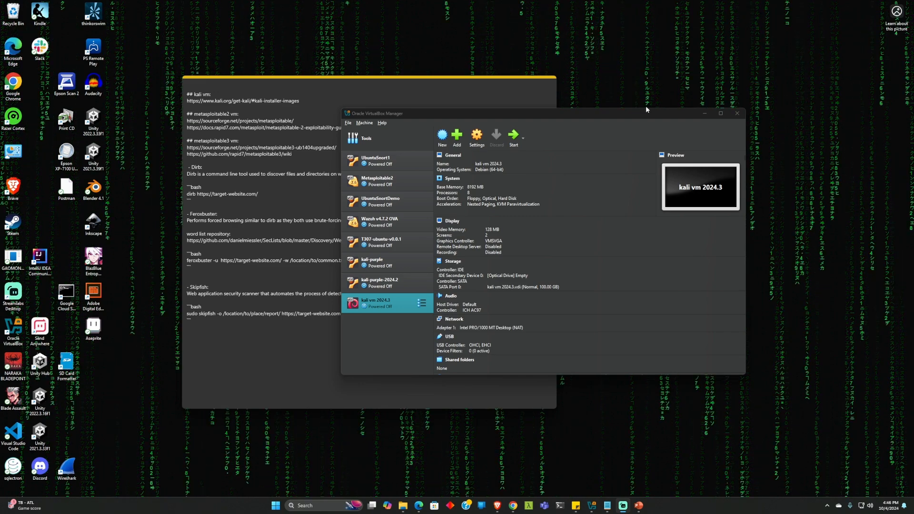
Move and resize the VirtualBox Manager window so the full VM list and details show
mouse_move(624, 114)
mouse_down()
mouse_move(582, 111)
mouse_move(610, 98)
mouse_move(615, 118)
mouse_up()
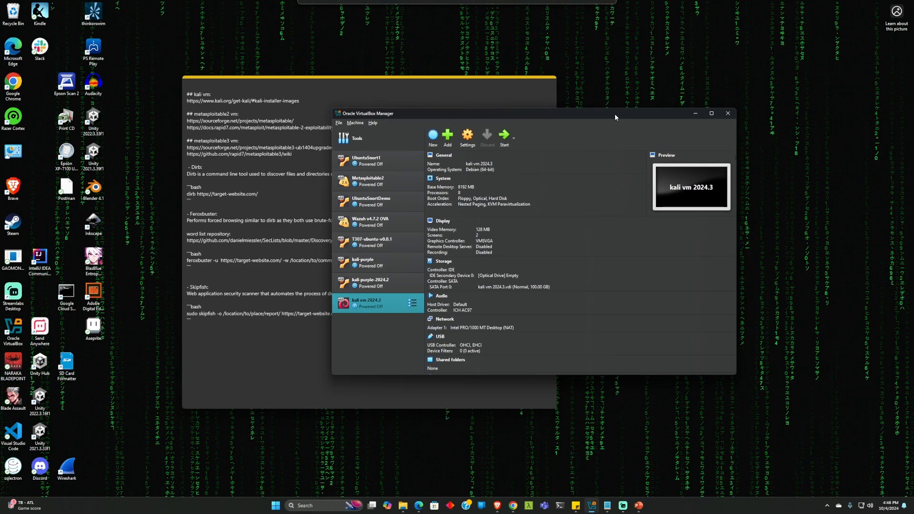
drag(736, 216, 775, 216)
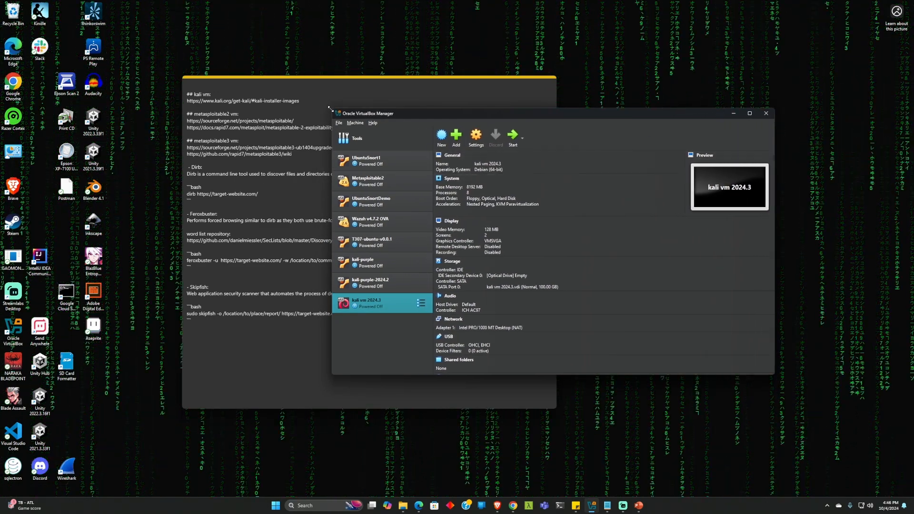
drag(333, 109, 225, 46)
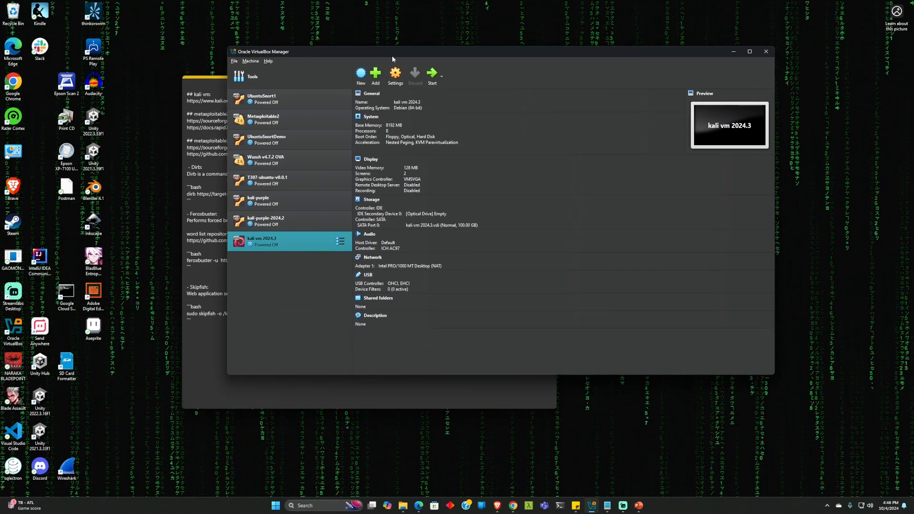
drag(395, 53, 468, 123)
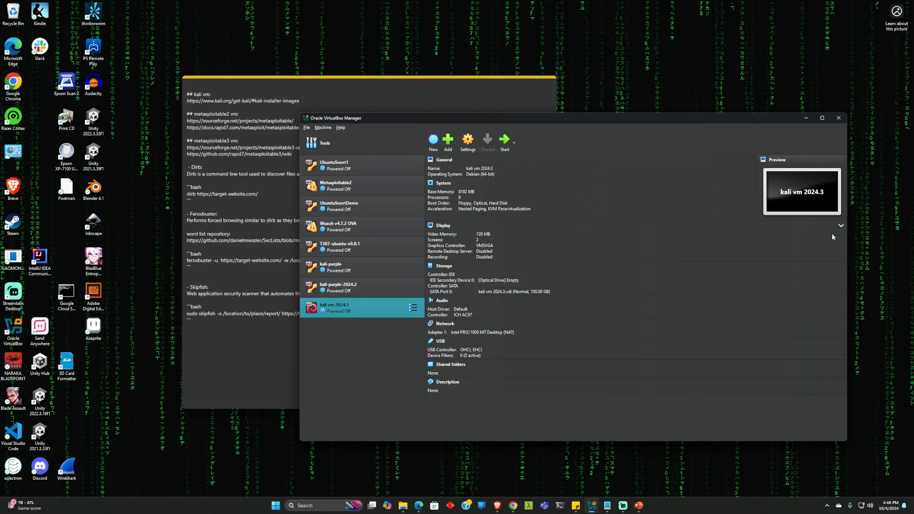
drag(849, 247, 768, 247)
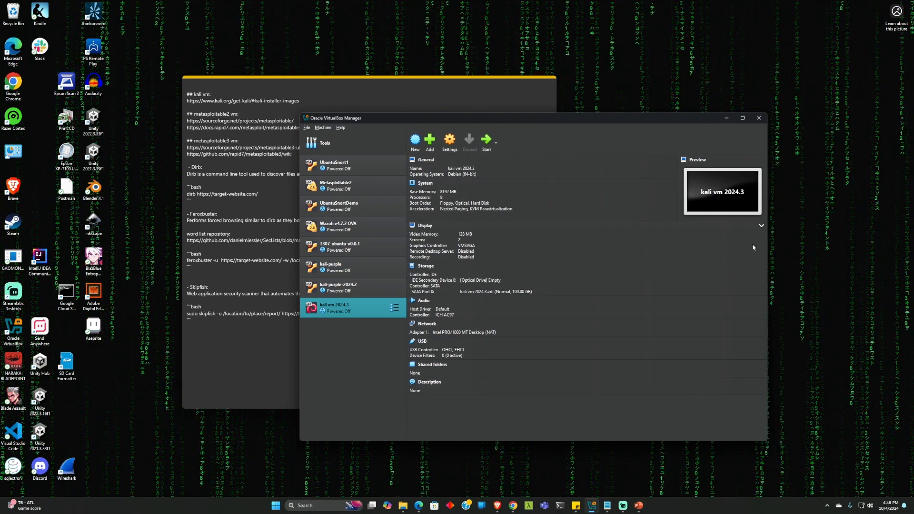
click(347, 188)
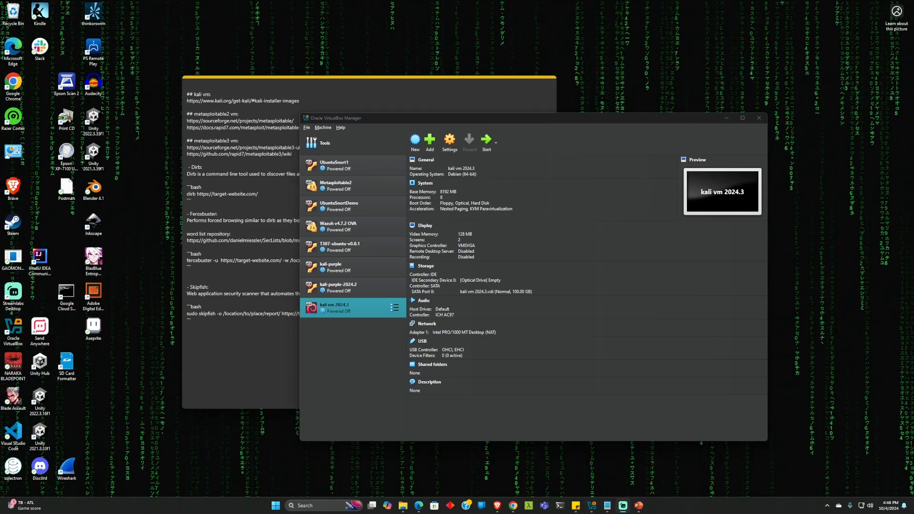
Start a new VM kali-vm-demo 2024.3 using the kali-linux-2024.3-installer-amd64.iso image
click(416, 143)
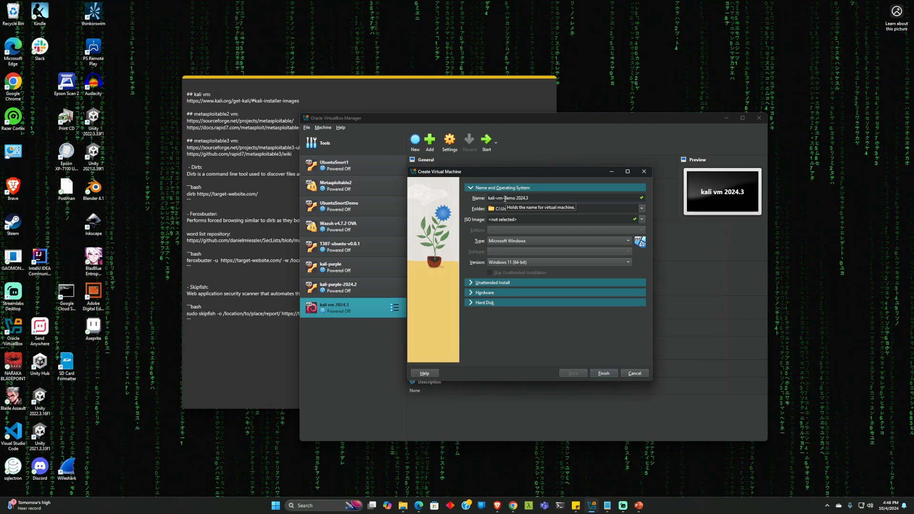
click(598, 210)
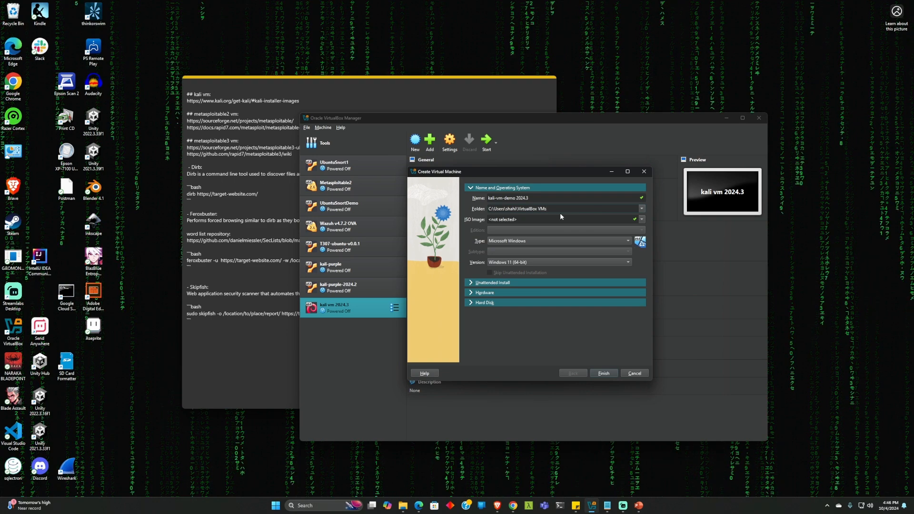
click(642, 220)
click(506, 232)
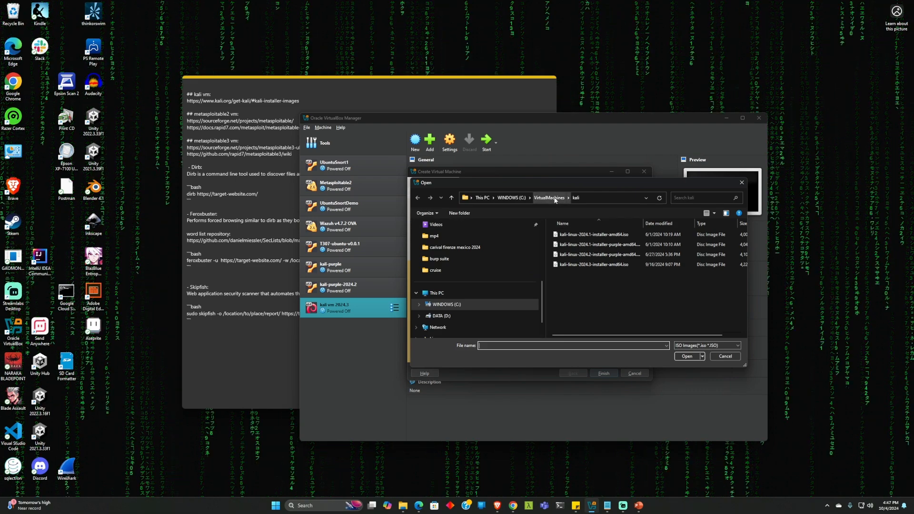
click(599, 267)
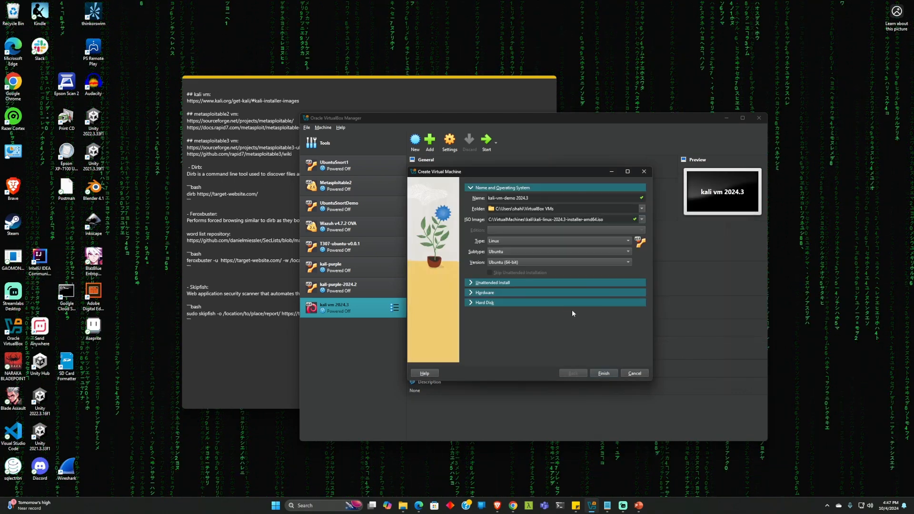
Set the VM type to Linux with subtype Debian and open the Unattended Install settings
click(514, 241)
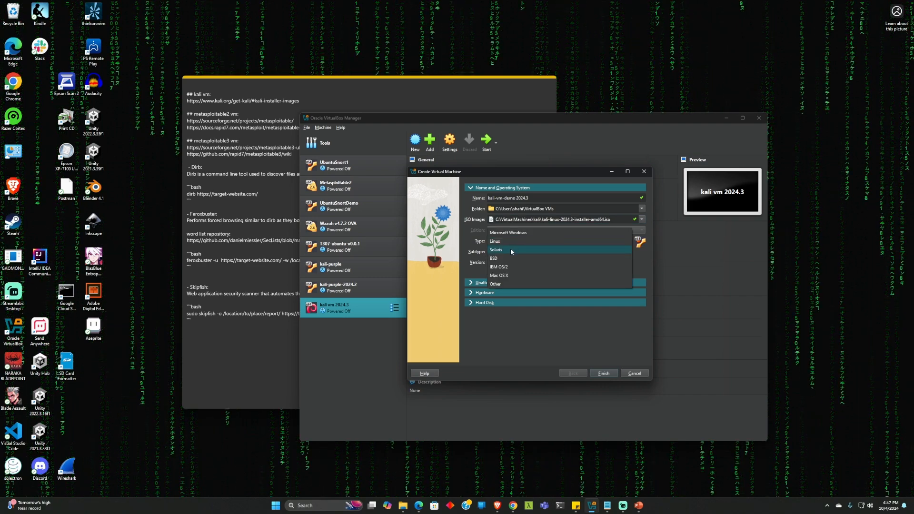
click(507, 242)
click(501, 252)
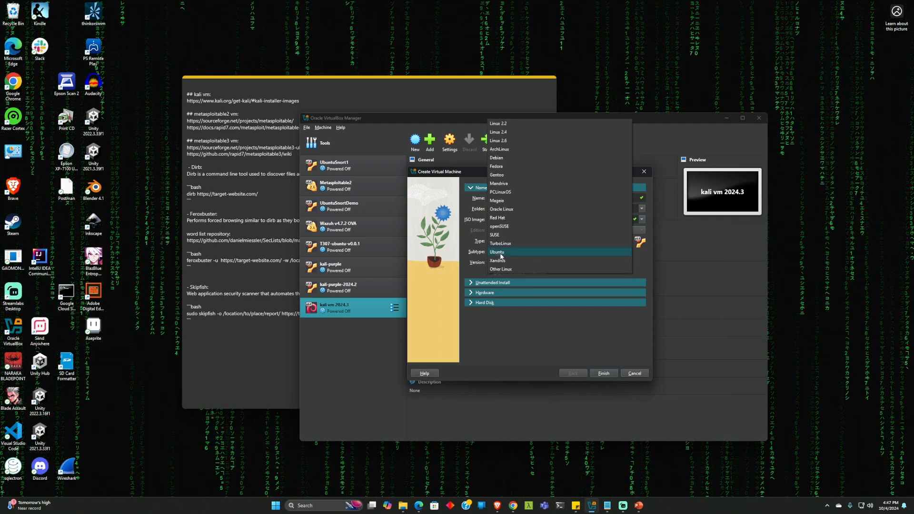
click(497, 157)
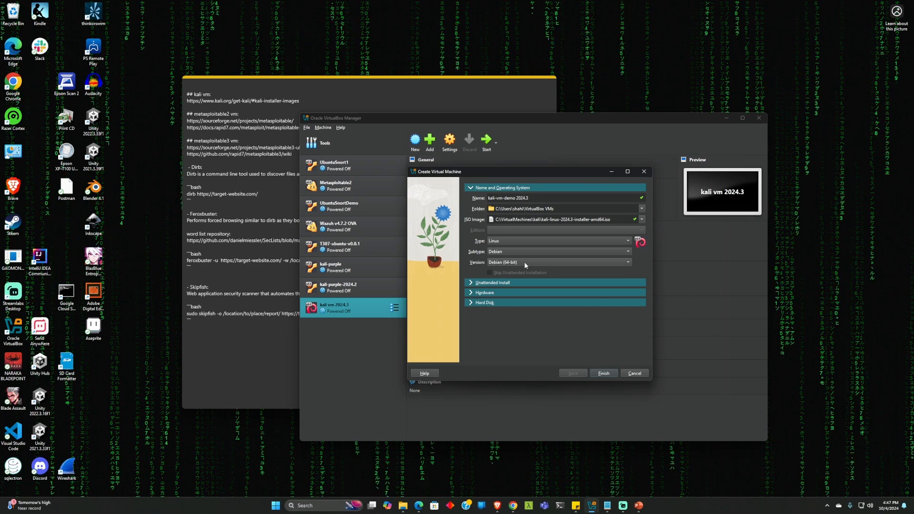
click(470, 284)
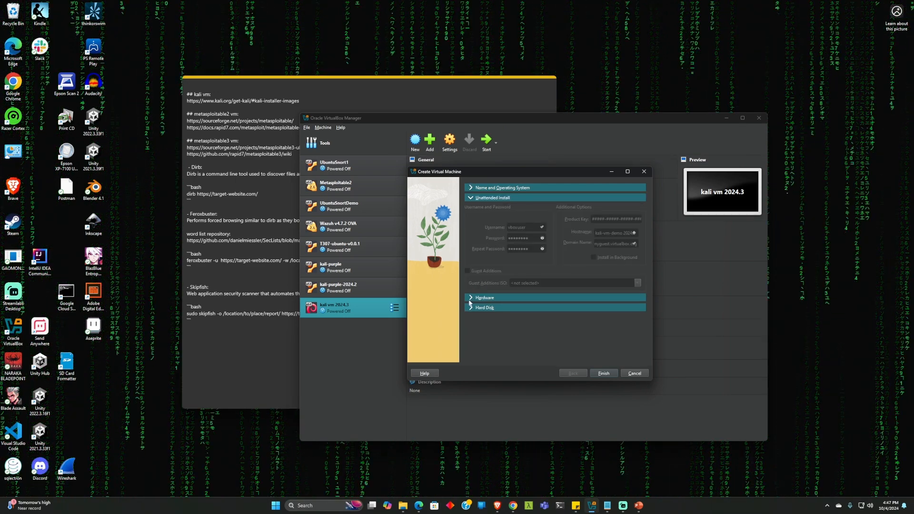
Give kali-vm-demo 2024.3 8192 MB memory, 4 processors and a 50 GB disk, and finish
click(470, 299)
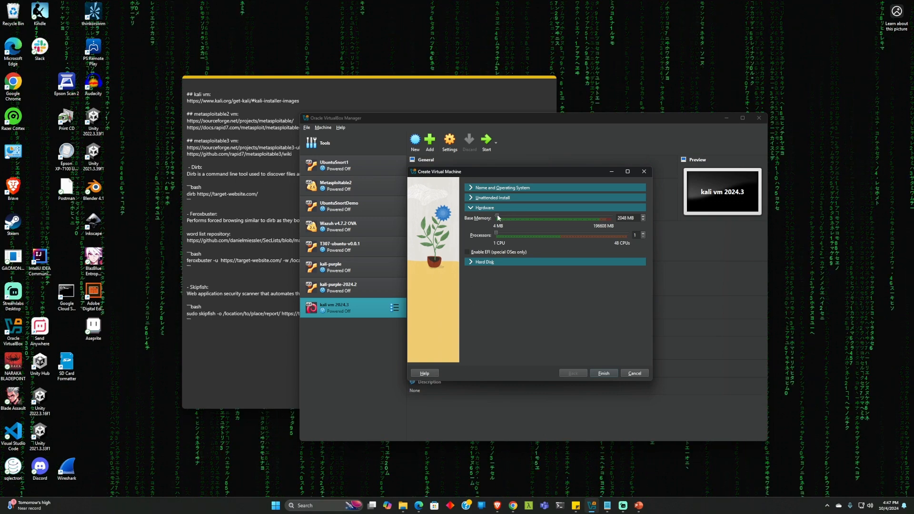
drag(499, 218, 502, 218)
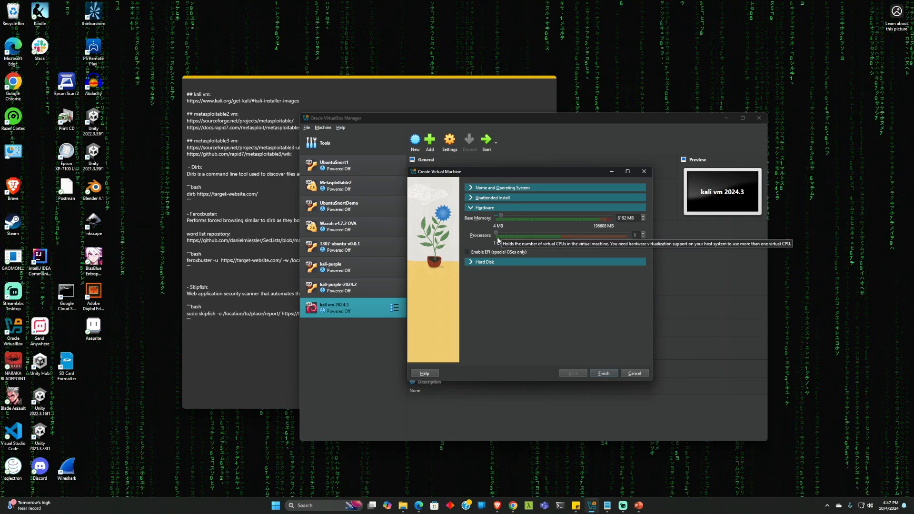
drag(497, 235, 503, 235)
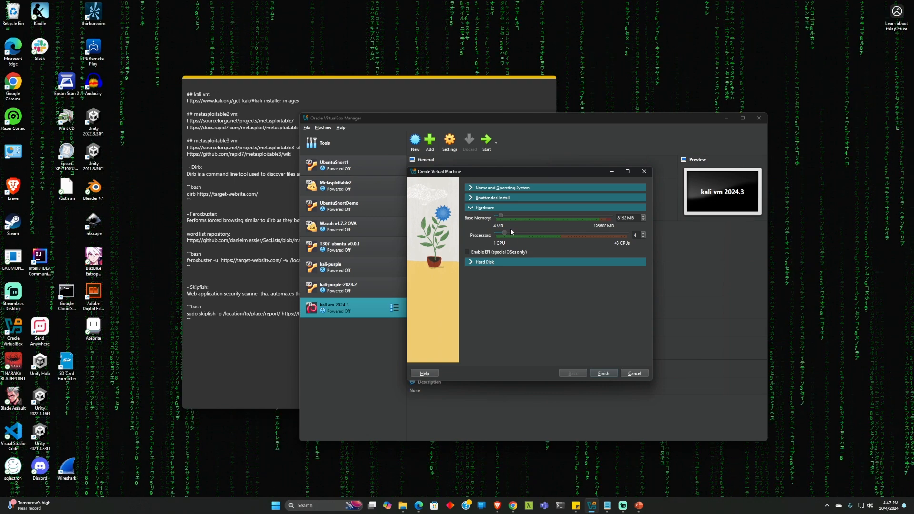
click(472, 261)
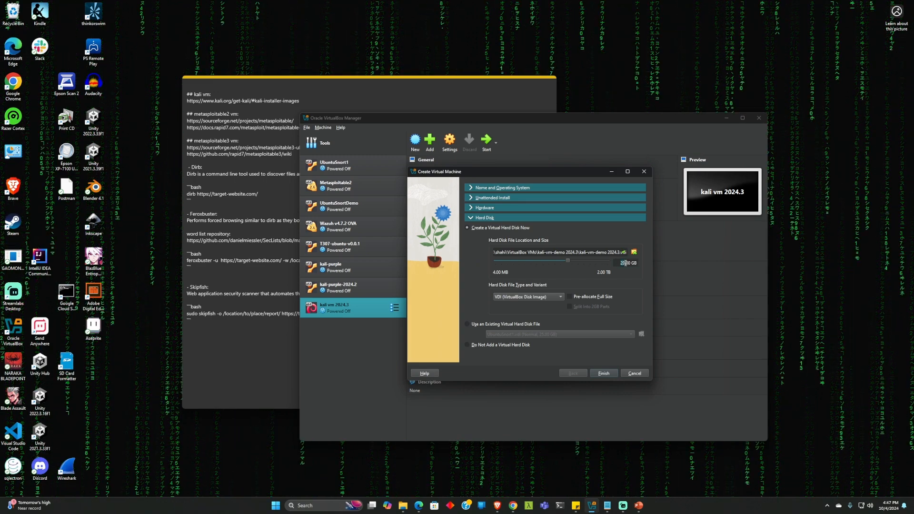
text(50)
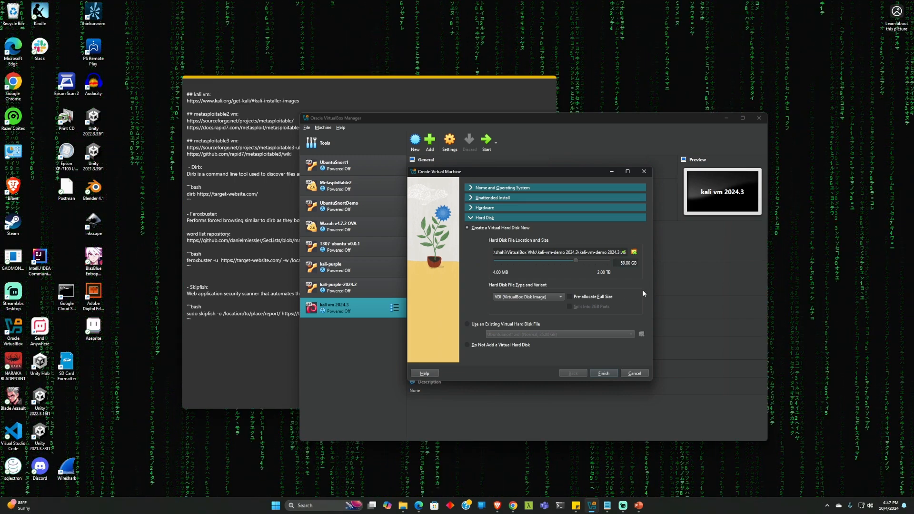
click(606, 372)
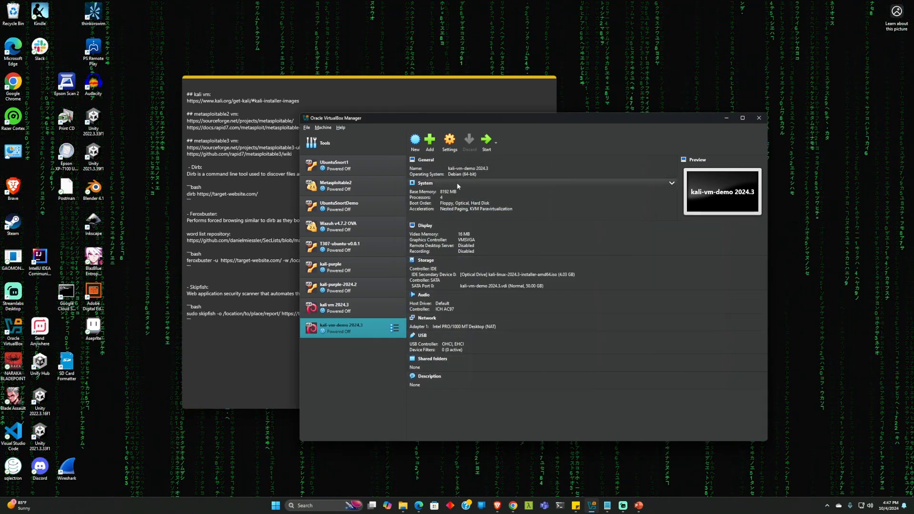
Boot kali-vm-demo 2024.3 and launch the plain Install option from the Kali boot menu
click(486, 143)
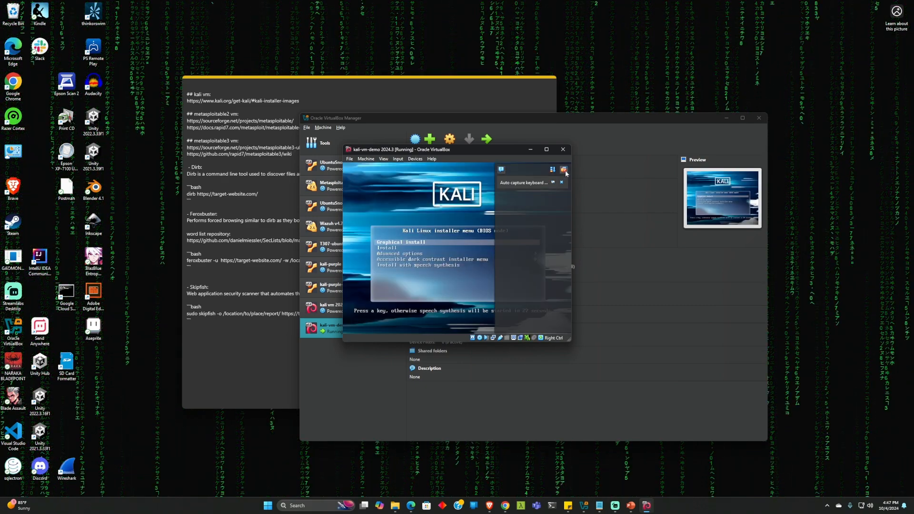
key(Down)
key(Return)
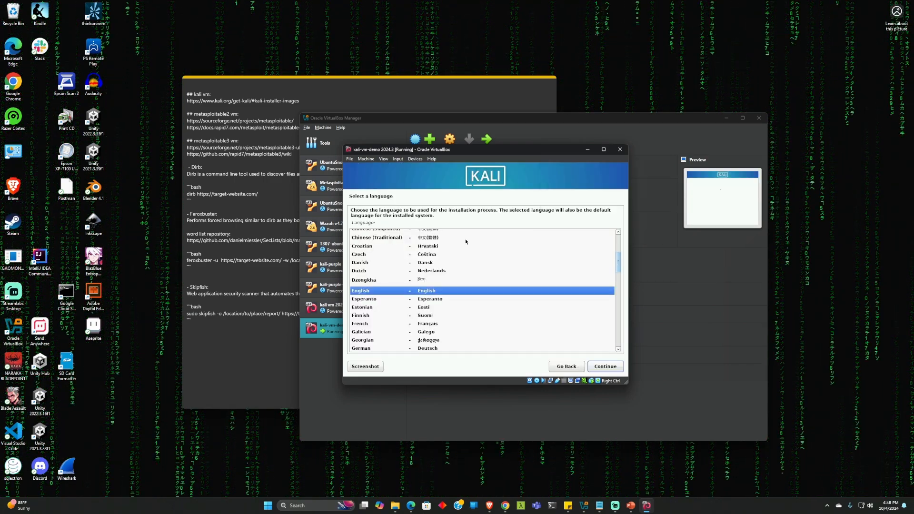
Maximize the VM window and accept English, United States and the American English keymap
click(607, 151)
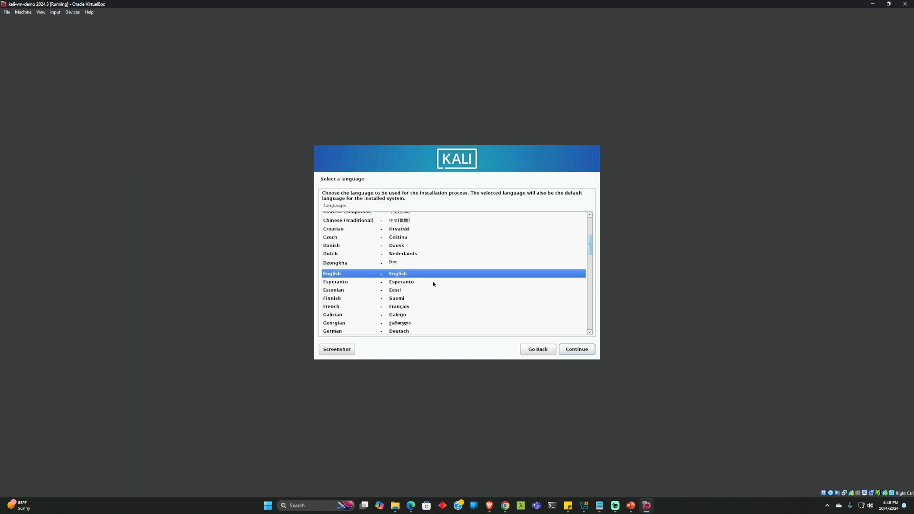
click(573, 349)
click(573, 350)
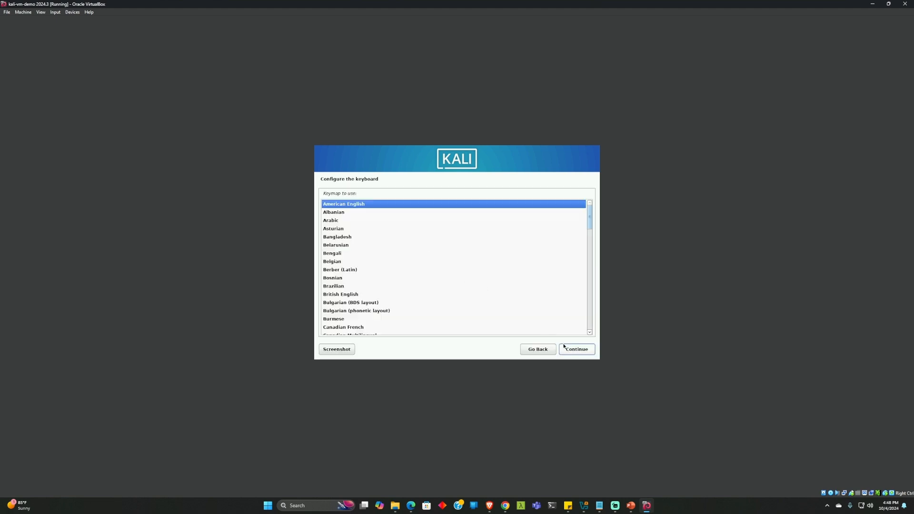
click(576, 352)
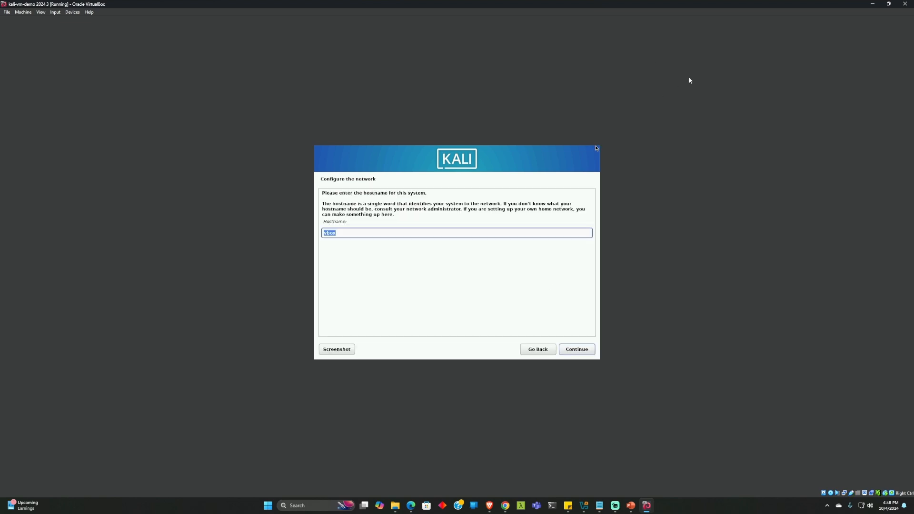
Keep vbox as the hostname and leave the domain name empty
click(404, 233)
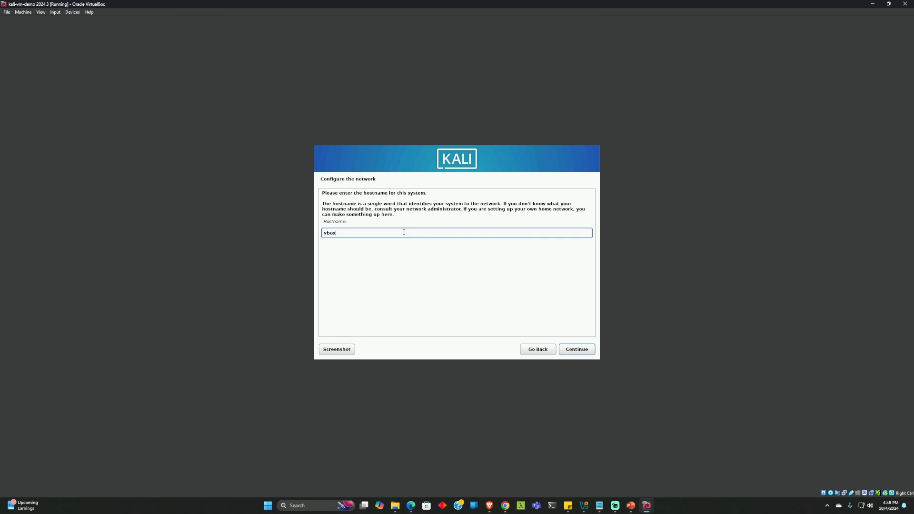
click(576, 350)
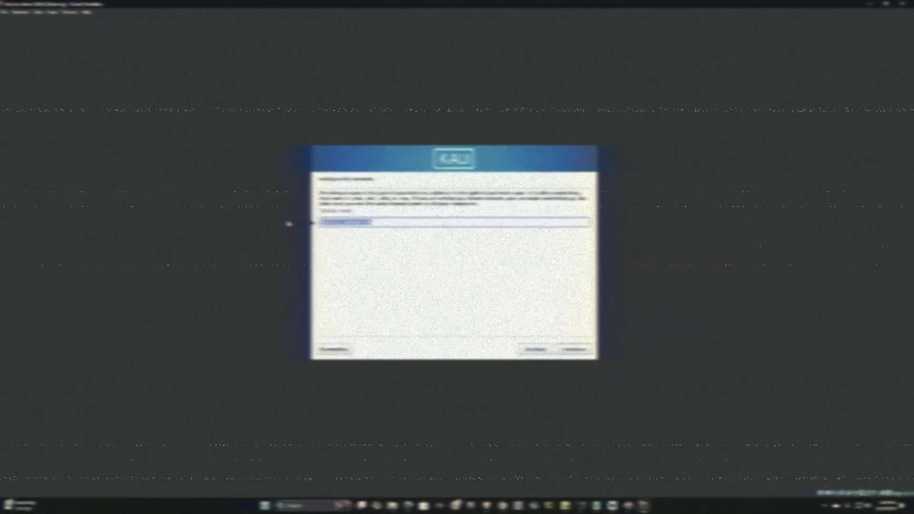
key(BackSpace)
click(577, 350)
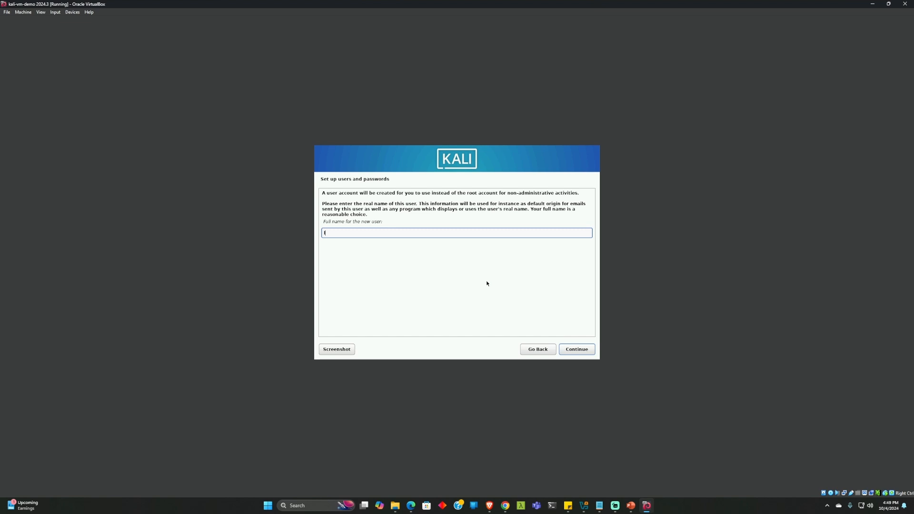
Enter the new user's full name, username and password, then choose the Eastern time zone
click(577, 349)
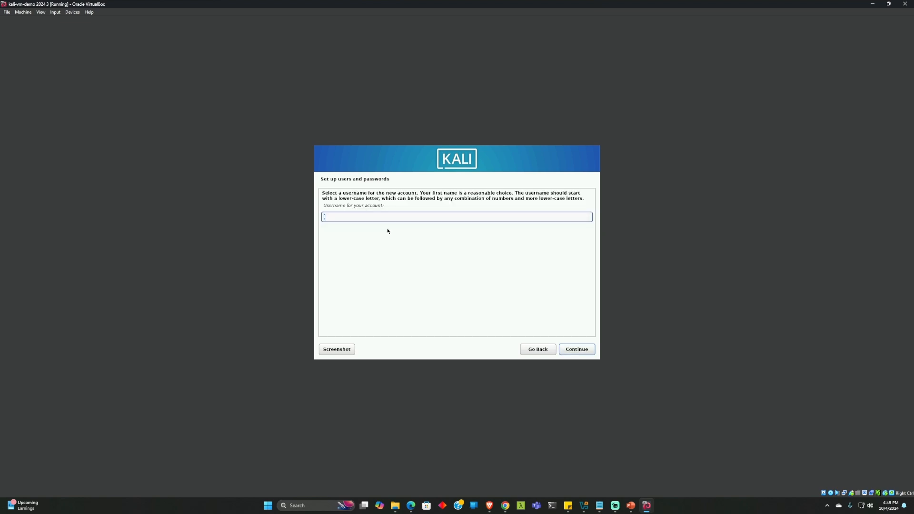
click(577, 349)
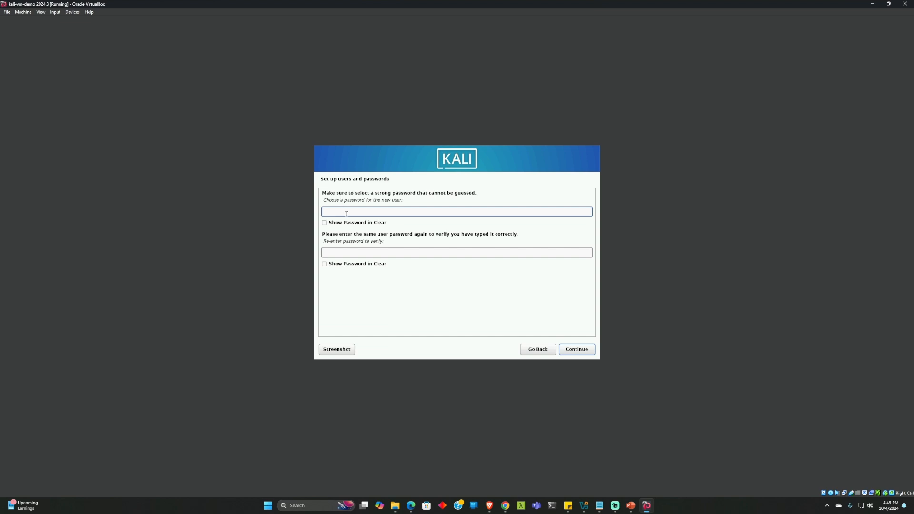
key(Tab)
key(Tab)
text(●)
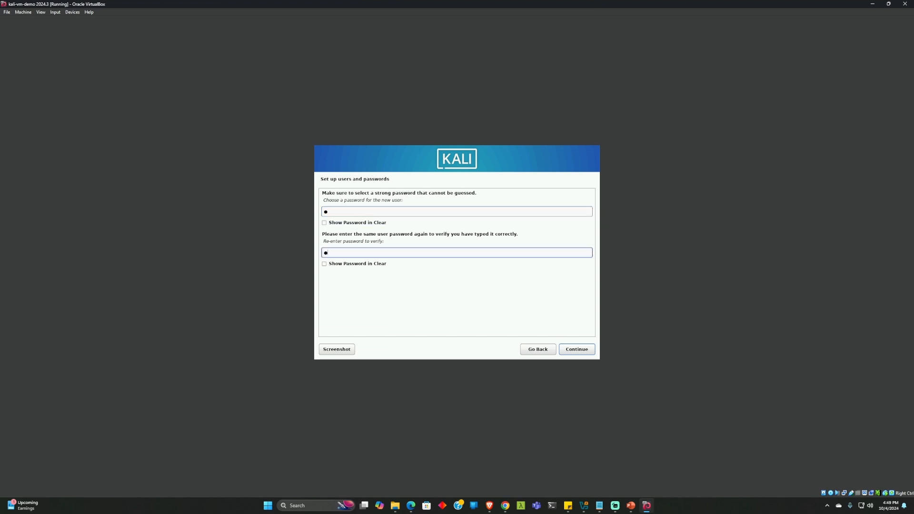
click(579, 354)
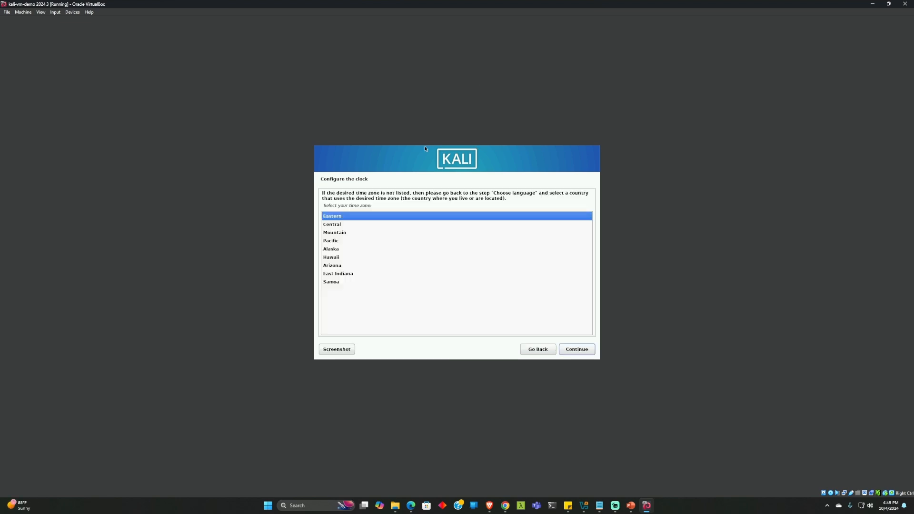
click(574, 351)
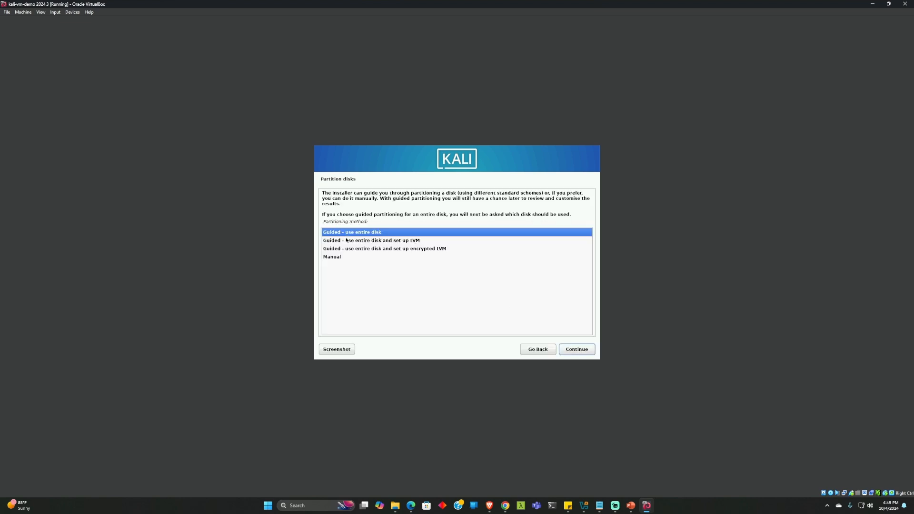
Guided-partition the whole 53.7 GB sda disk with all files in one partition and write the changes
click(358, 242)
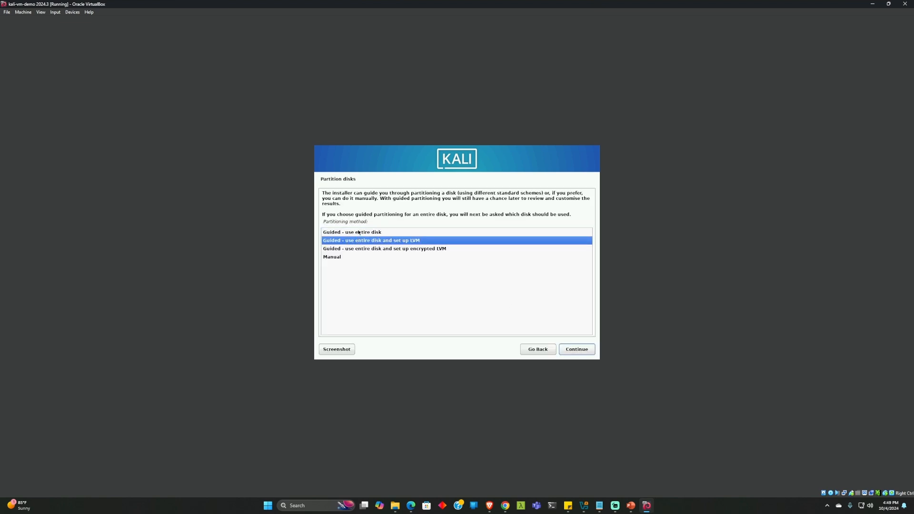
click(363, 233)
click(580, 349)
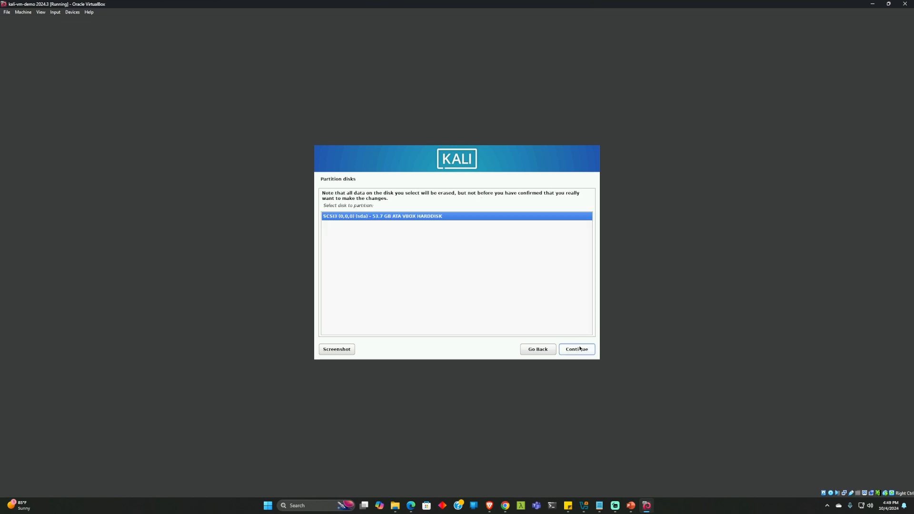
click(577, 350)
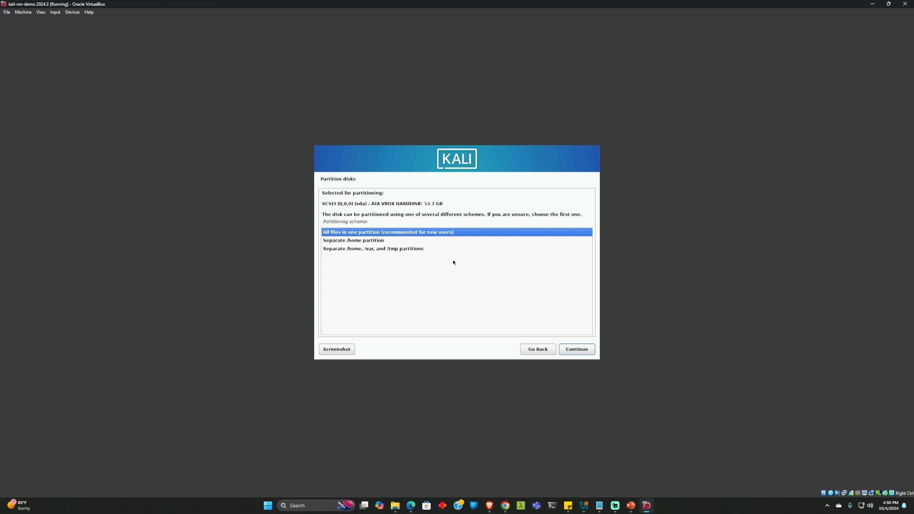
click(569, 348)
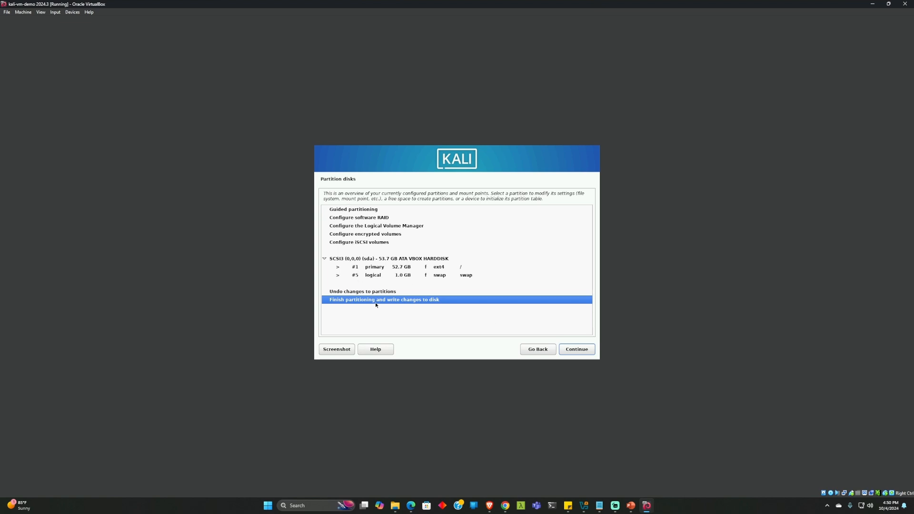
click(573, 352)
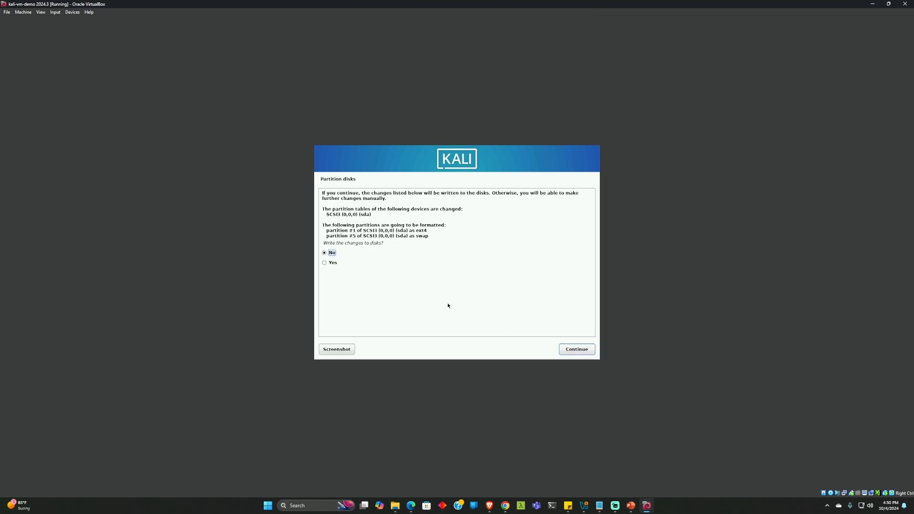
click(324, 263)
click(579, 350)
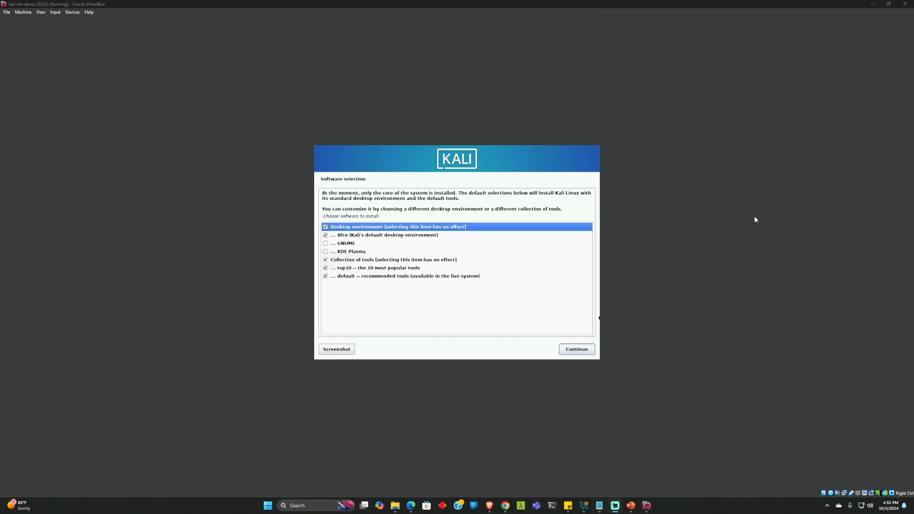
Add GNOME alongside Xfce and keep gdm3 as the default display manager
click(326, 245)
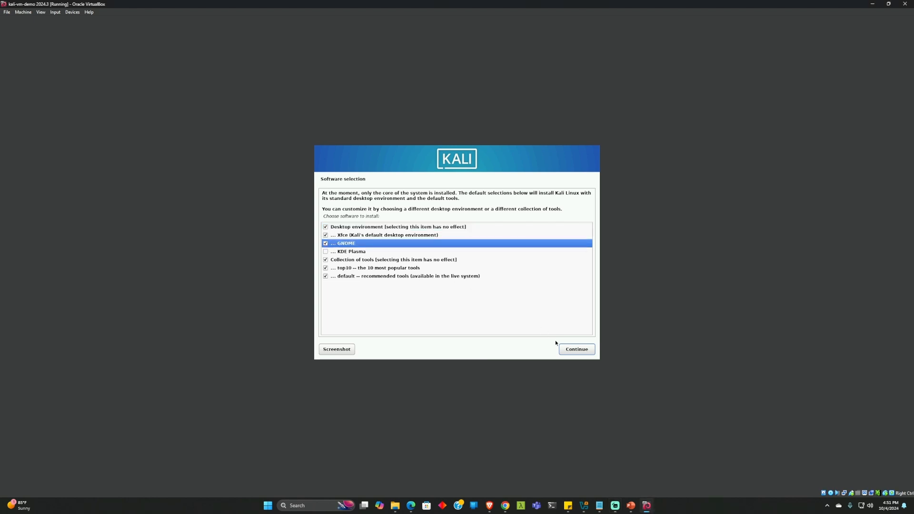
click(566, 353)
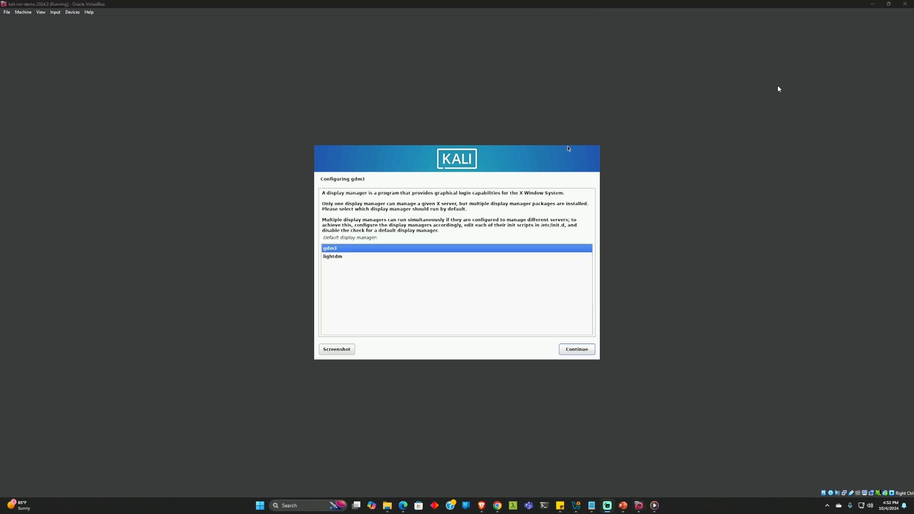
click(569, 353)
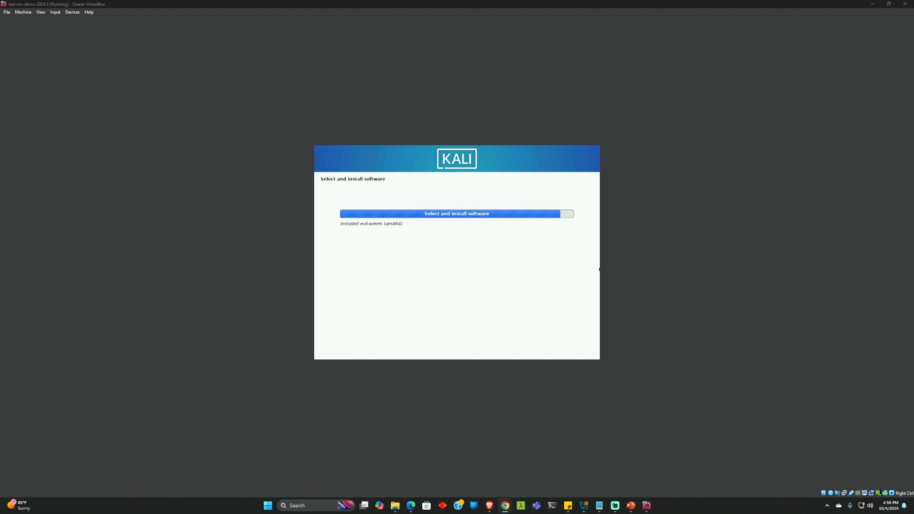
Restore the VM window to a smaller size, then enlarge it via the View display options
drag(582, 4, 483, 108)
click(384, 117)
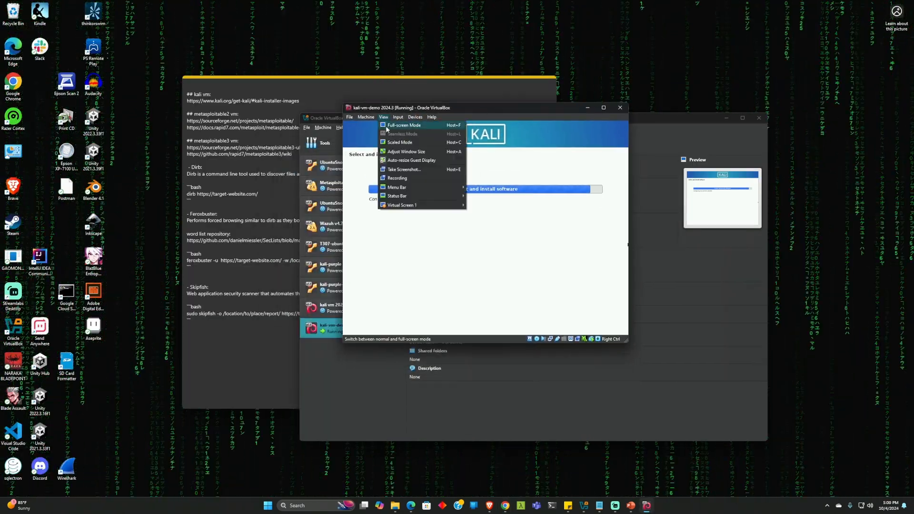
click(387, 127)
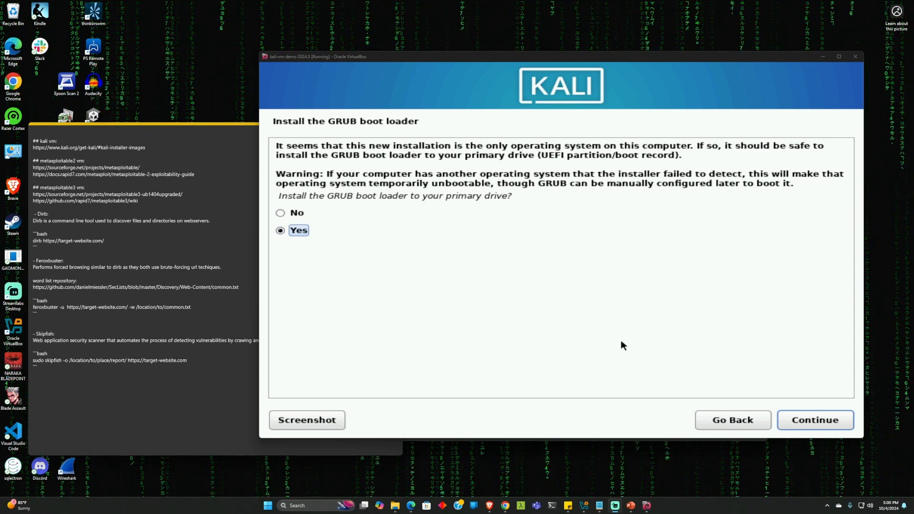
Install the GRUB boot loader on /dev/sda and maximize the VM window
click(796, 420)
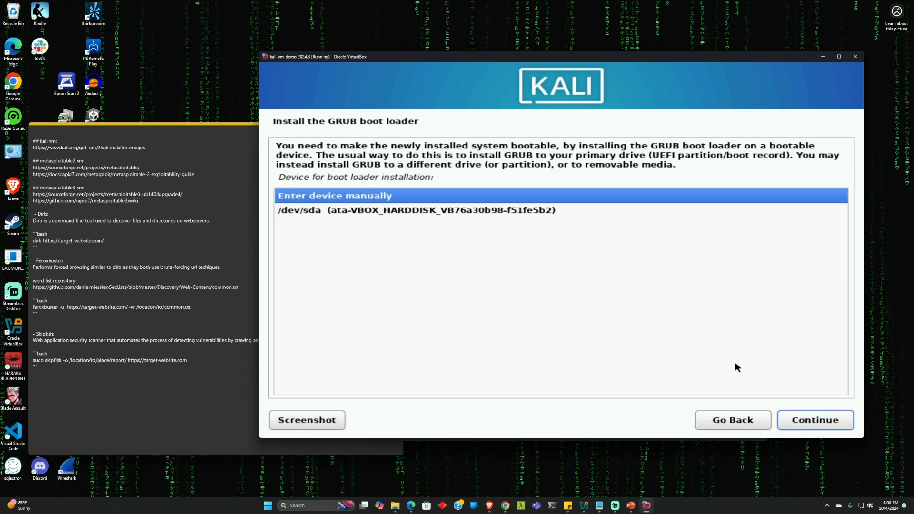
click(401, 212)
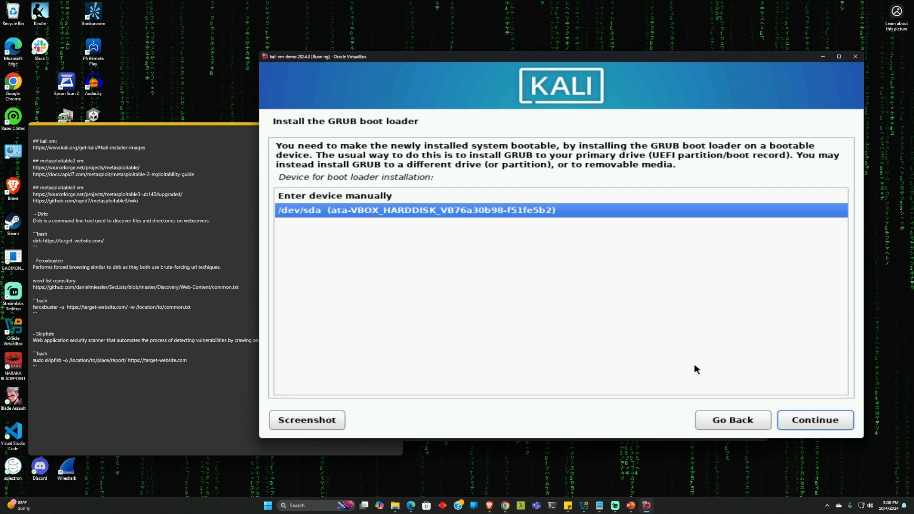
click(813, 422)
key(super+Up)
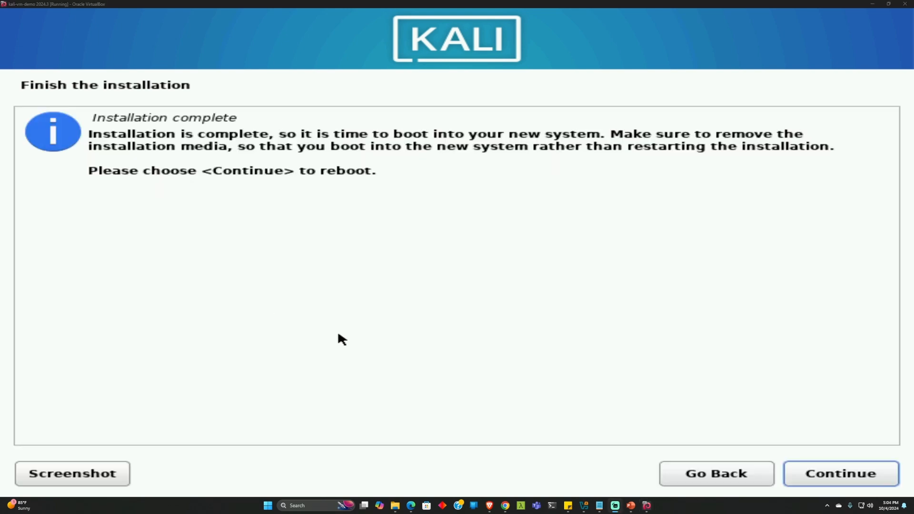
Reboot the VM and boot the Kali GNU/Linux entry from the GRUB menu
click(817, 473)
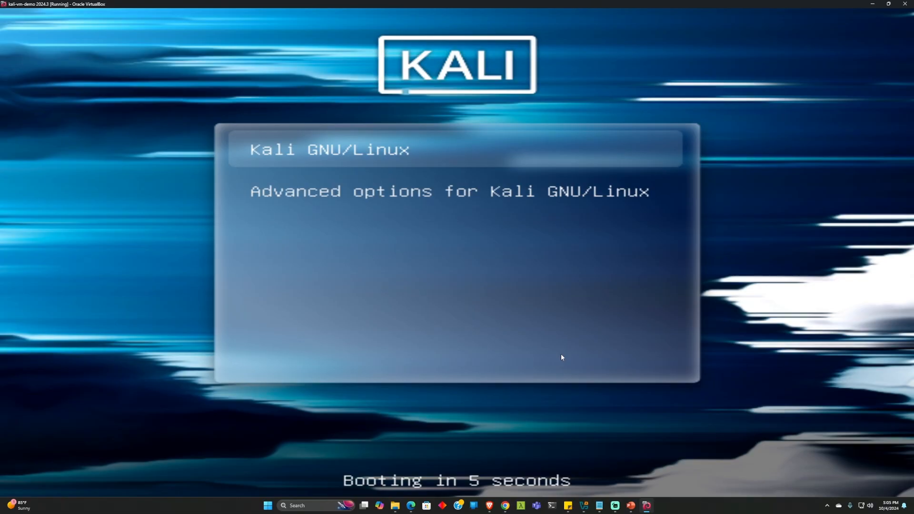
key(Down)
key(Up)
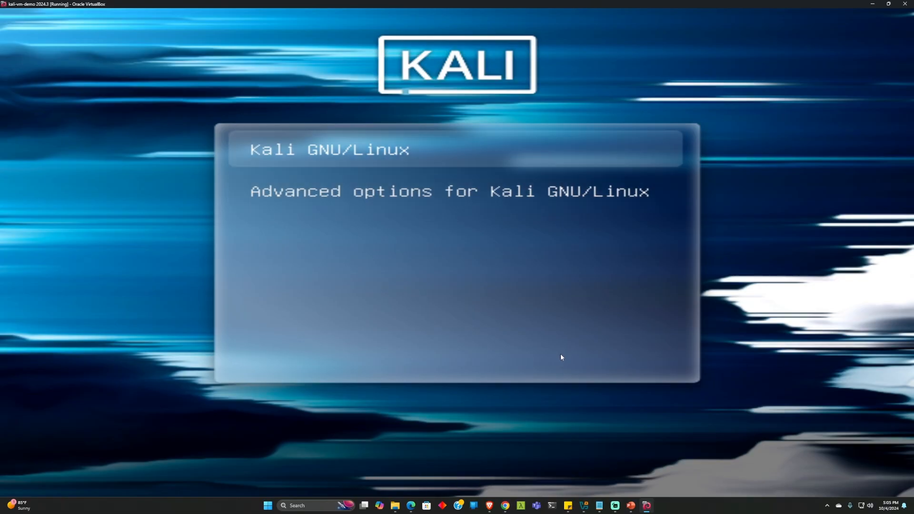
key(Return)
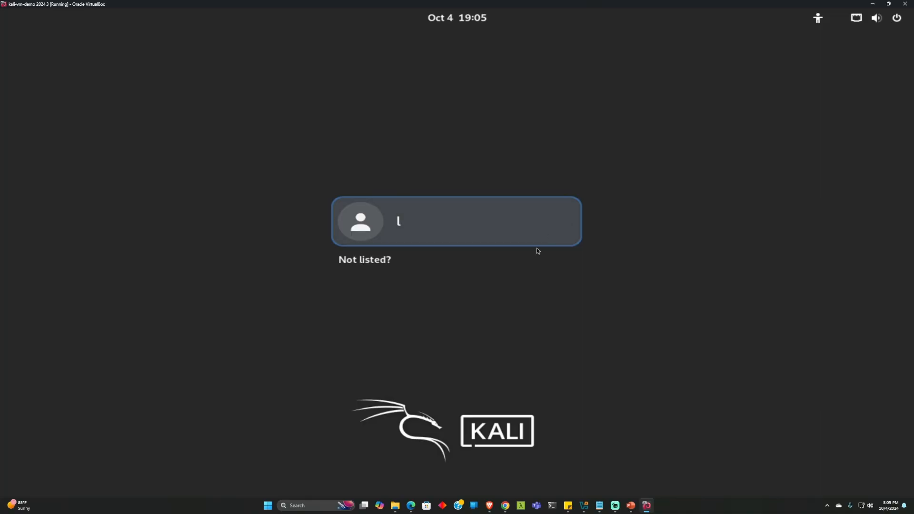
Log in as the new user with the account password
click(509, 236)
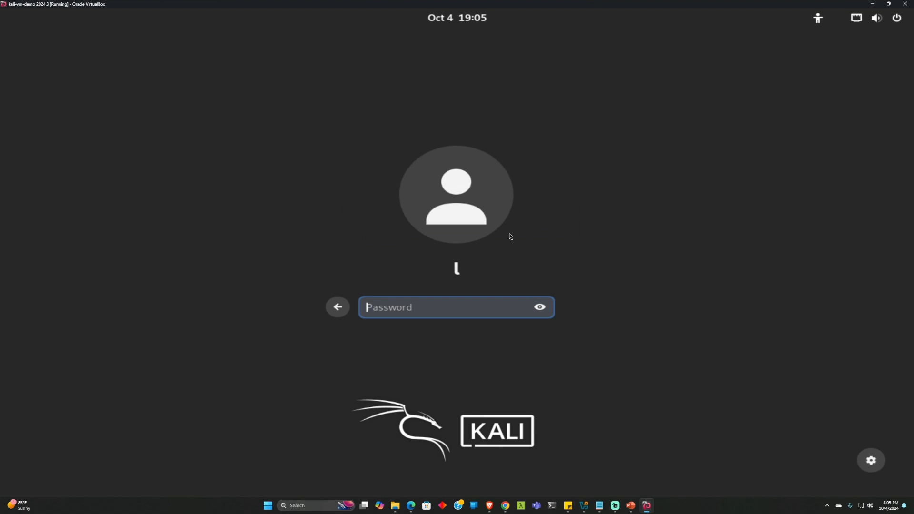
text(k)
key(Return)
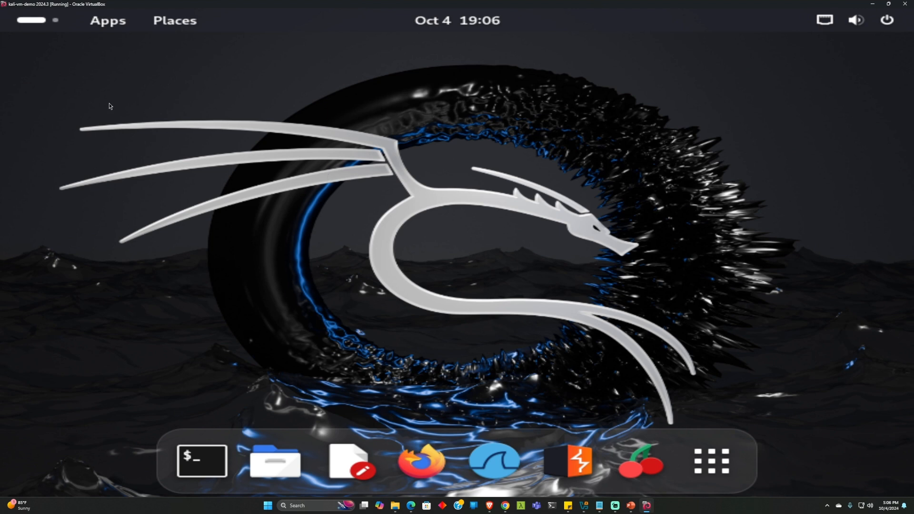
Browse the Applications menu categories and launch Terminal from Favorites
click(30, 23)
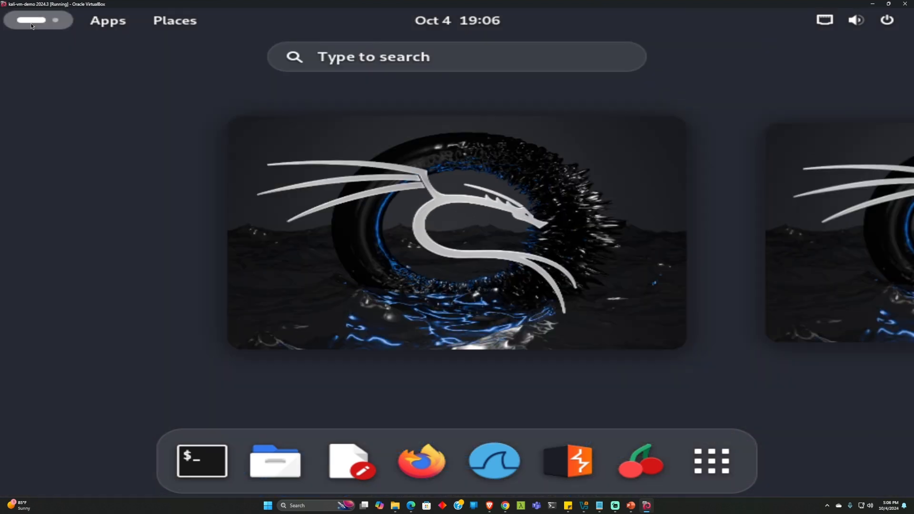
click(30, 23)
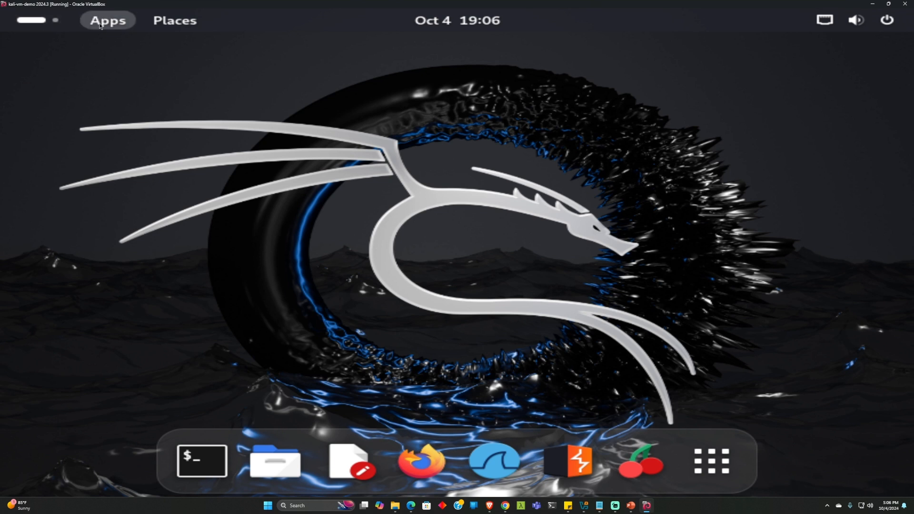
click(100, 25)
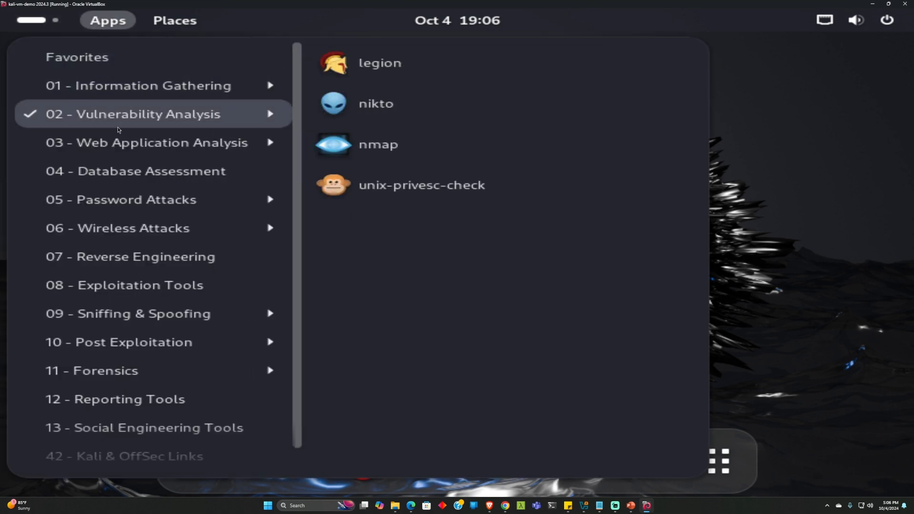
mouse_move(122, 148)
mouse_move(136, 167)
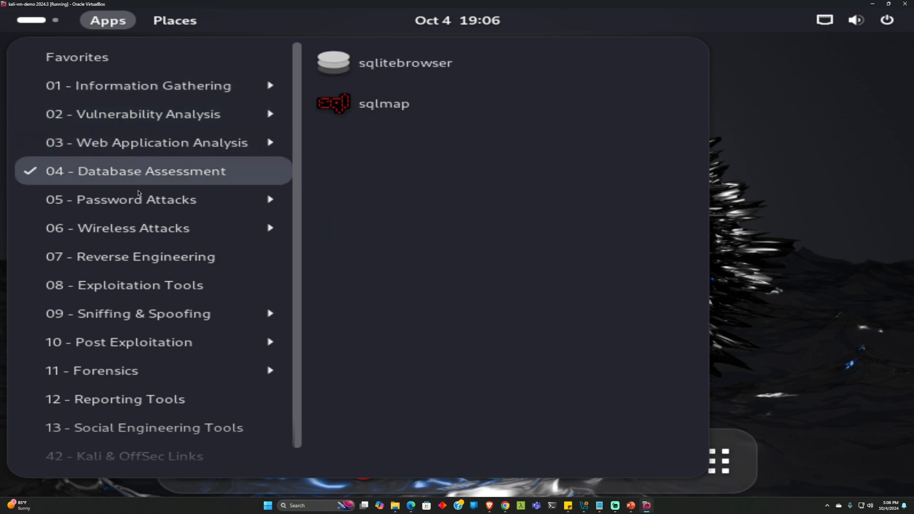
mouse_move(153, 228)
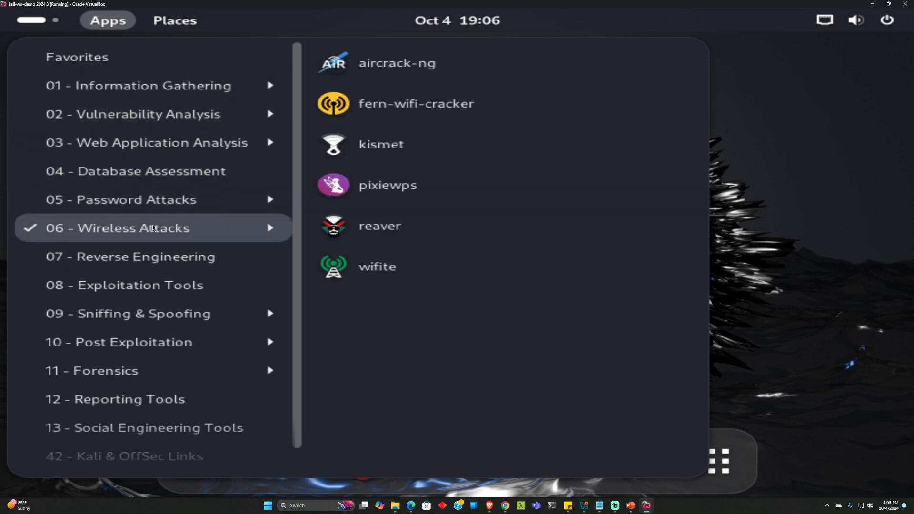
mouse_move(154, 211)
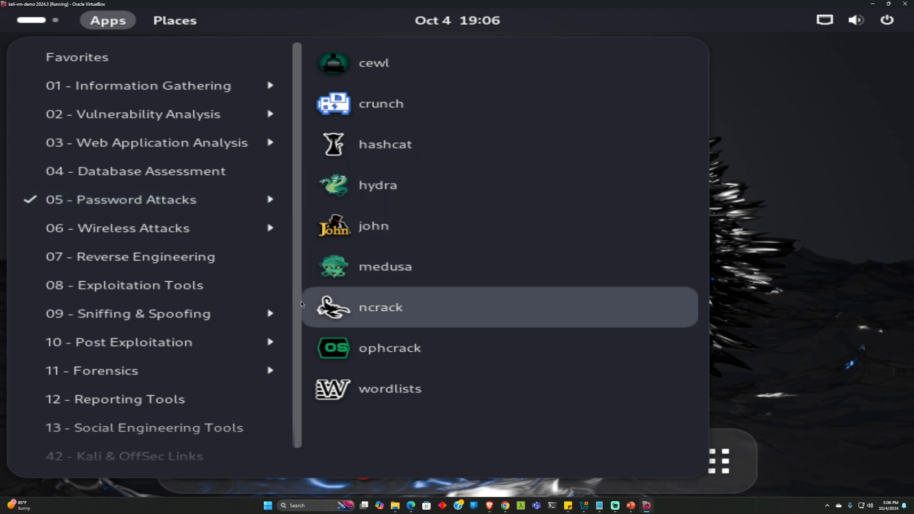
mouse_move(153, 145)
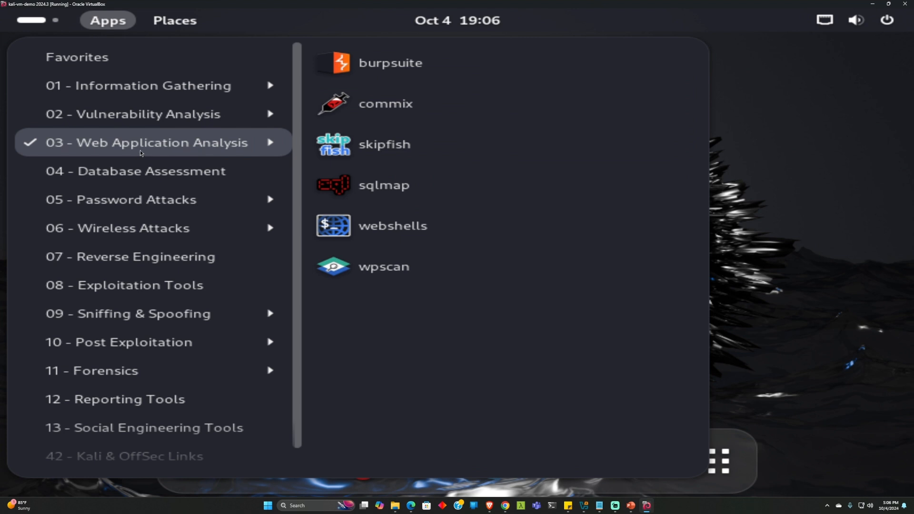
mouse_move(157, 58)
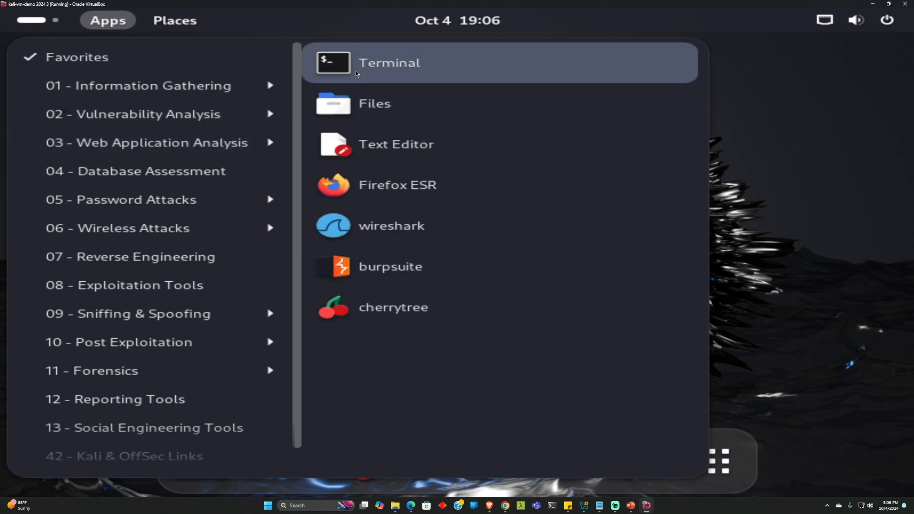
click(356, 71)
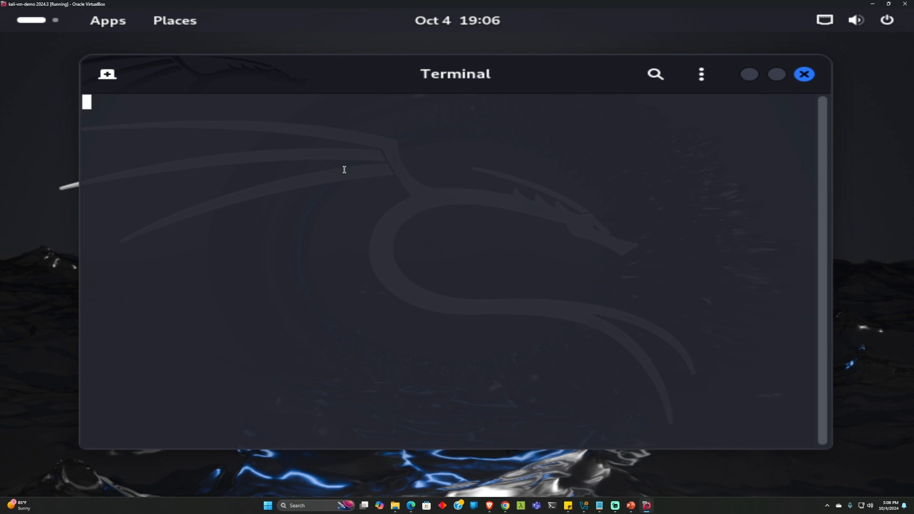
Show the dirb manual with man dirb, then minimize the terminal
text(ma)
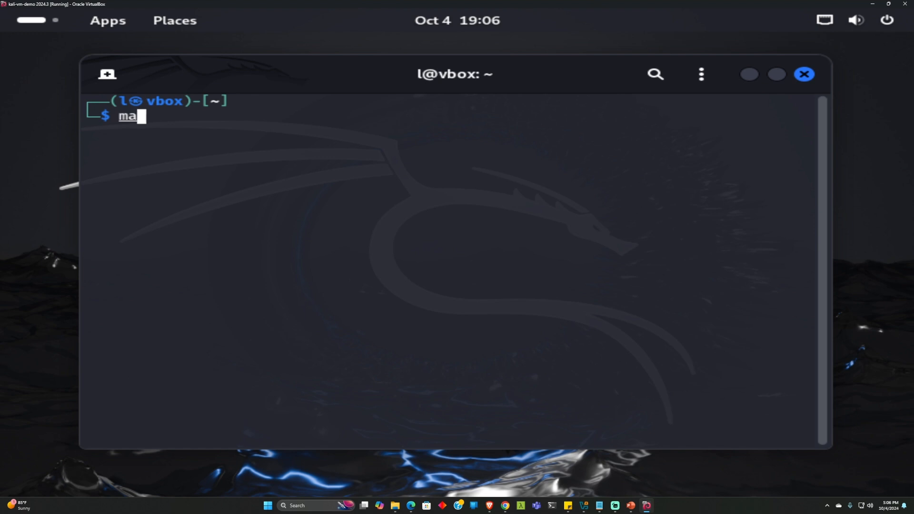
text(n dirb)
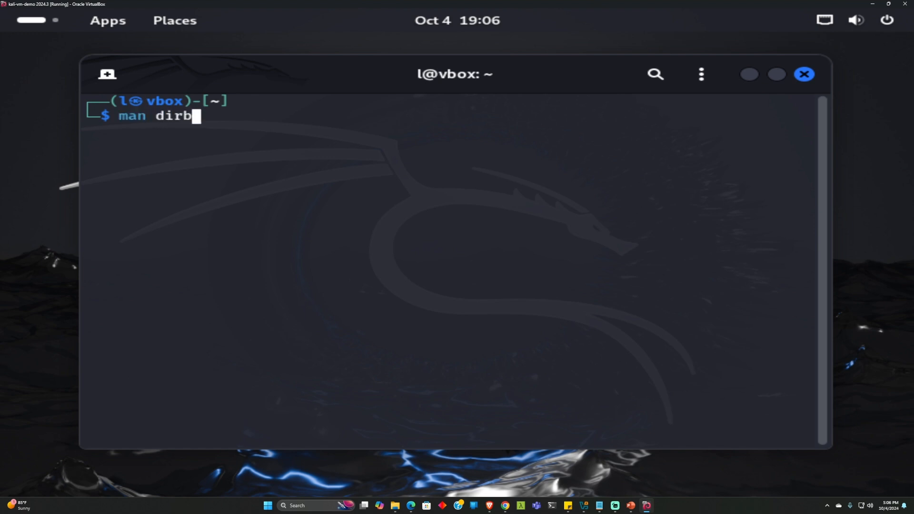
key(Return)
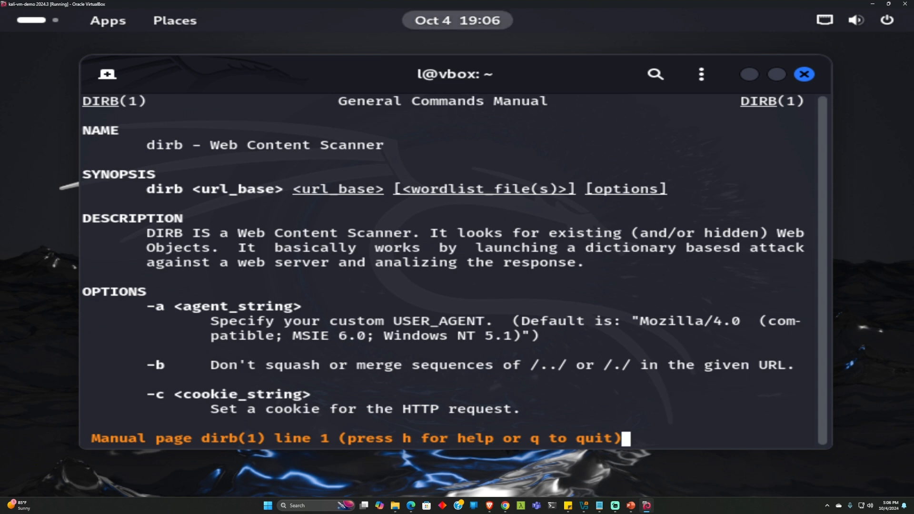
click(749, 76)
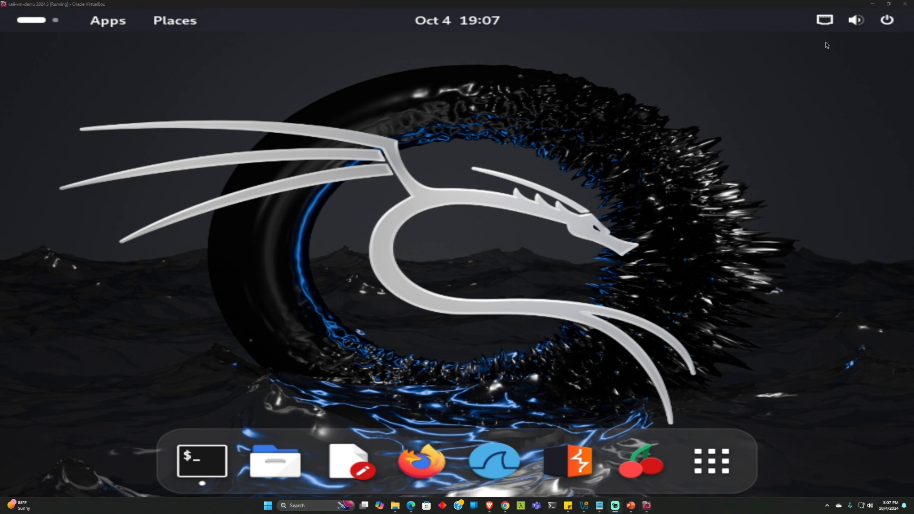
Minimize the Kali VM, bring VirtualBox Manager forward, and start a new virtual machine
click(873, 3)
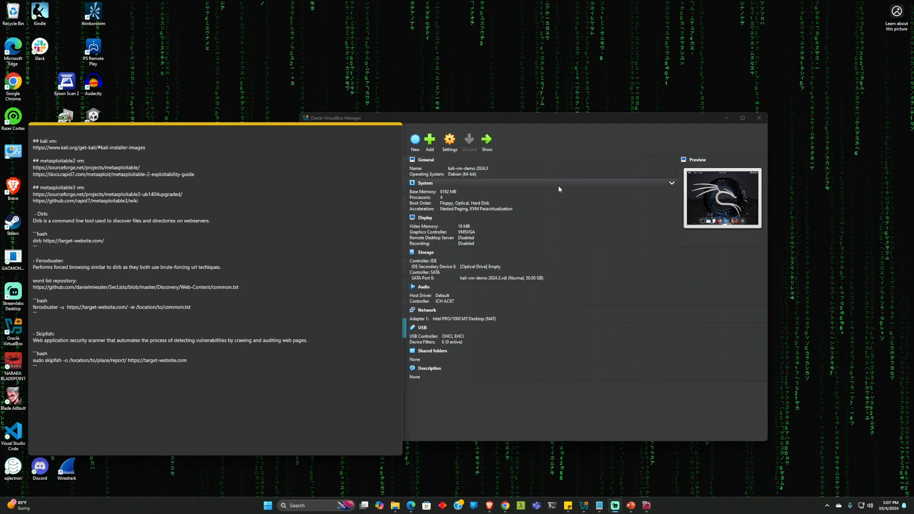
click(521, 117)
drag(519, 118, 469, 90)
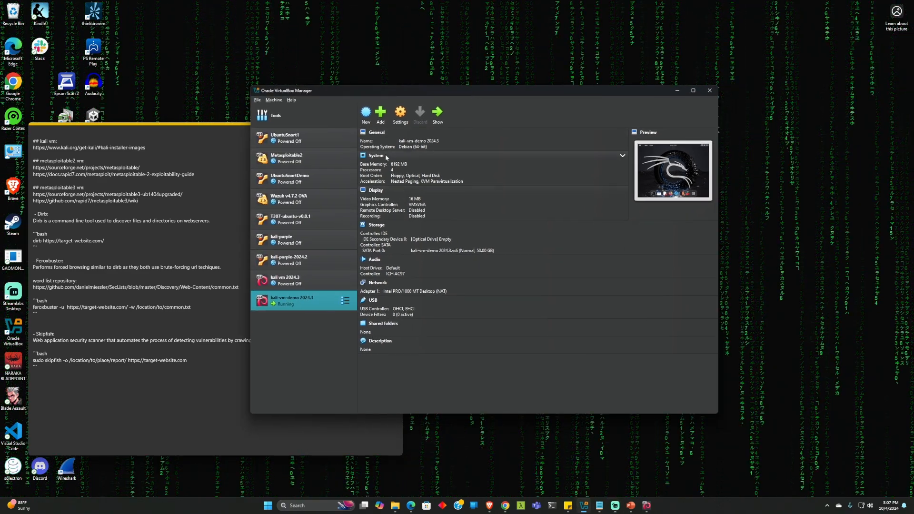
click(366, 117)
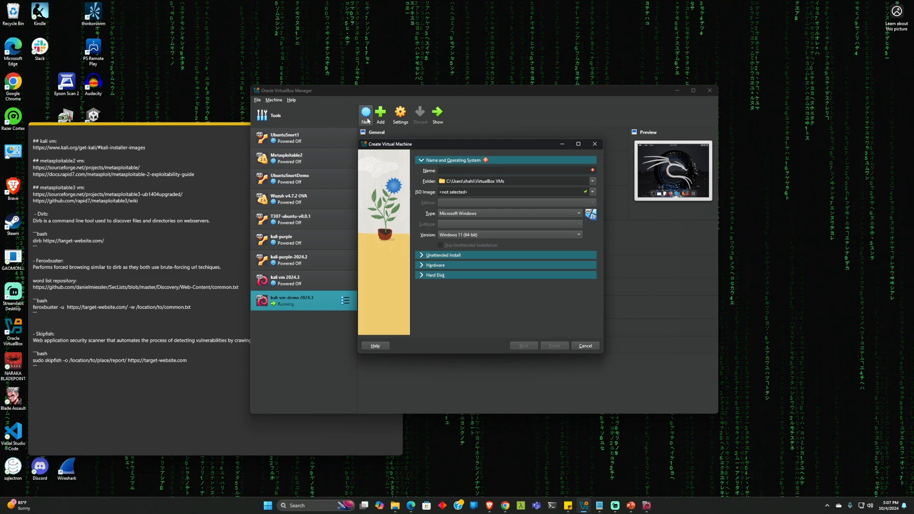
Name the new virtual machine 'Metas 2'
text(Meta2)
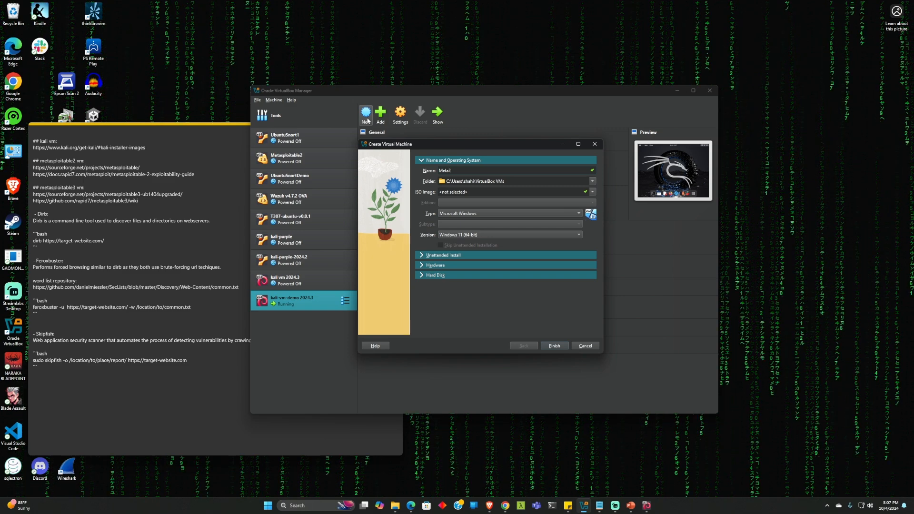
key(Left)
text(s)
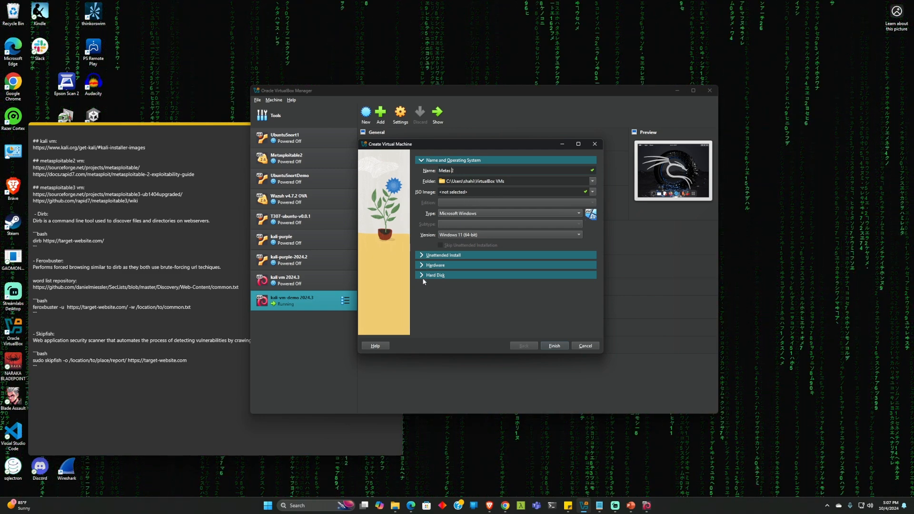
Set type Linux, subtype Other Linux, version Other Linux (32-bit), and expand the Hard Disk section
click(464, 217)
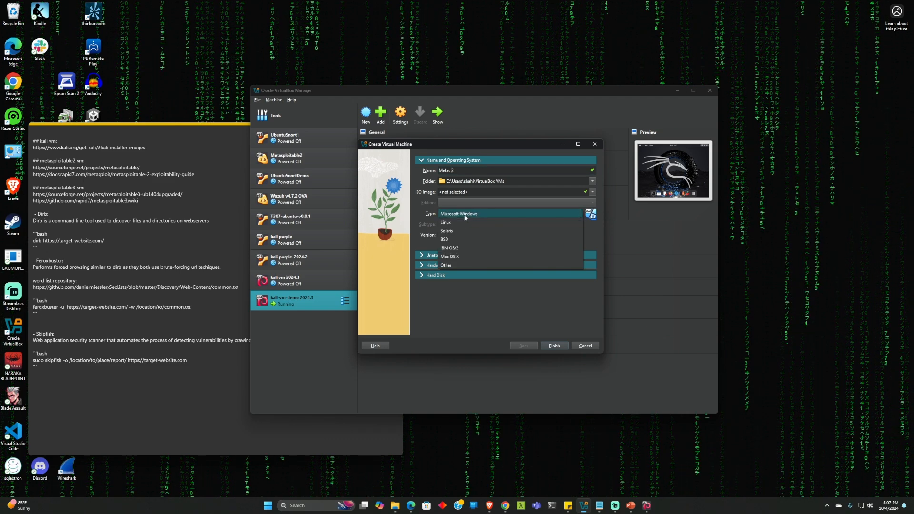
click(459, 221)
click(459, 225)
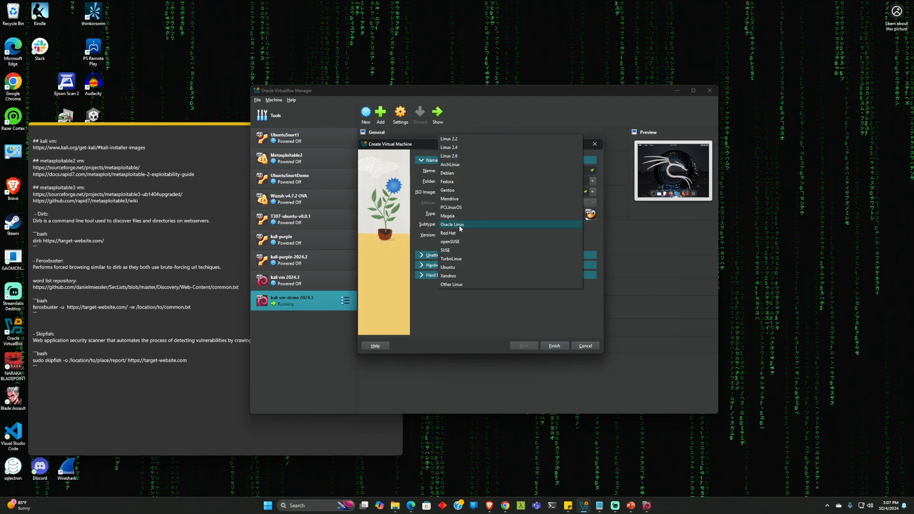
click(460, 267)
click(464, 235)
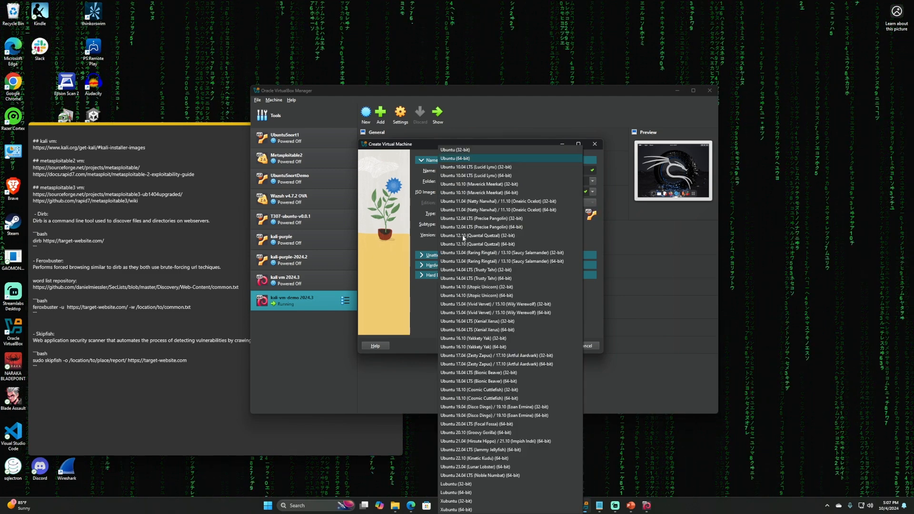
click(457, 151)
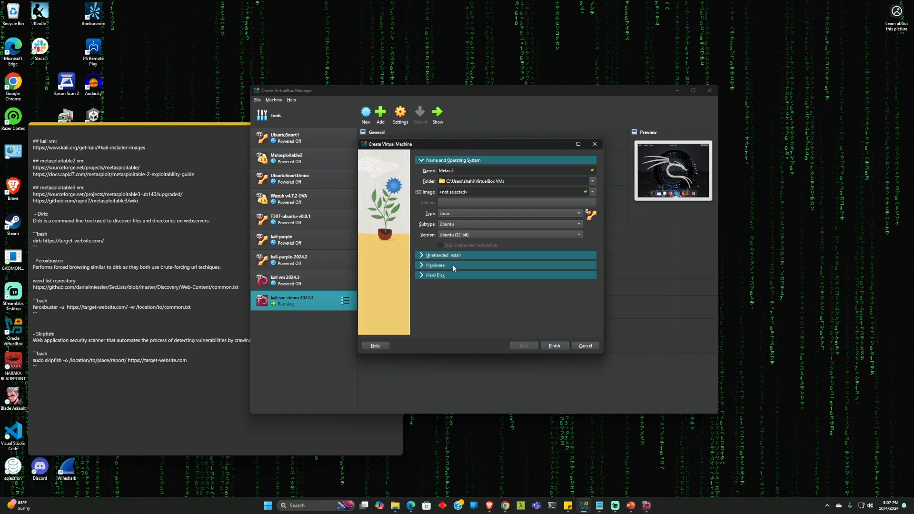
click(458, 225)
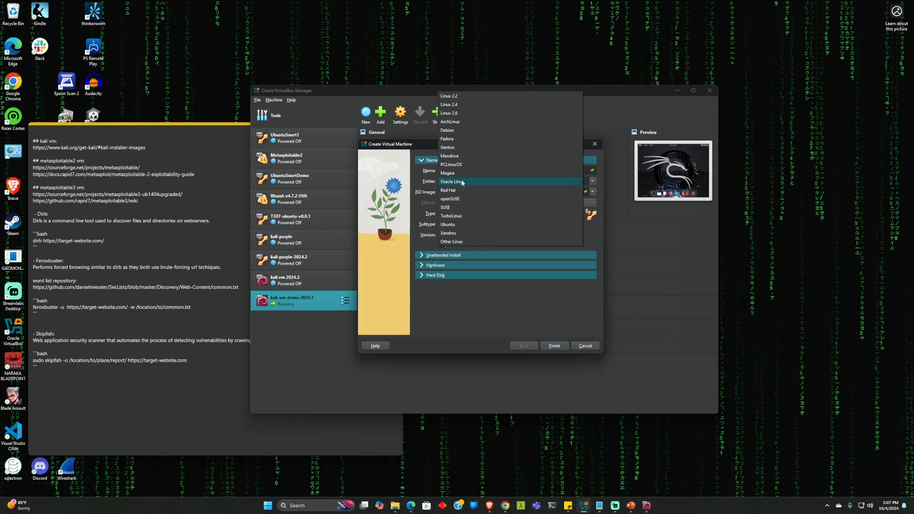
click(460, 243)
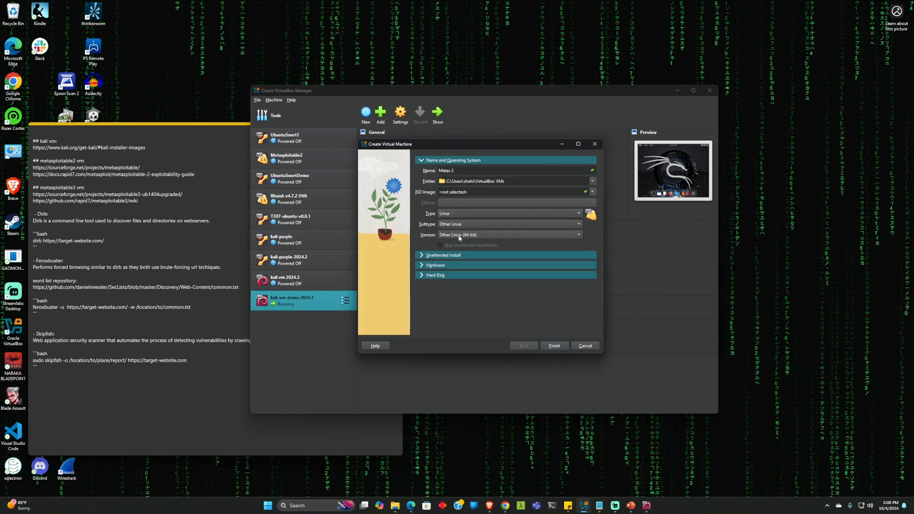
click(460, 238)
click(460, 231)
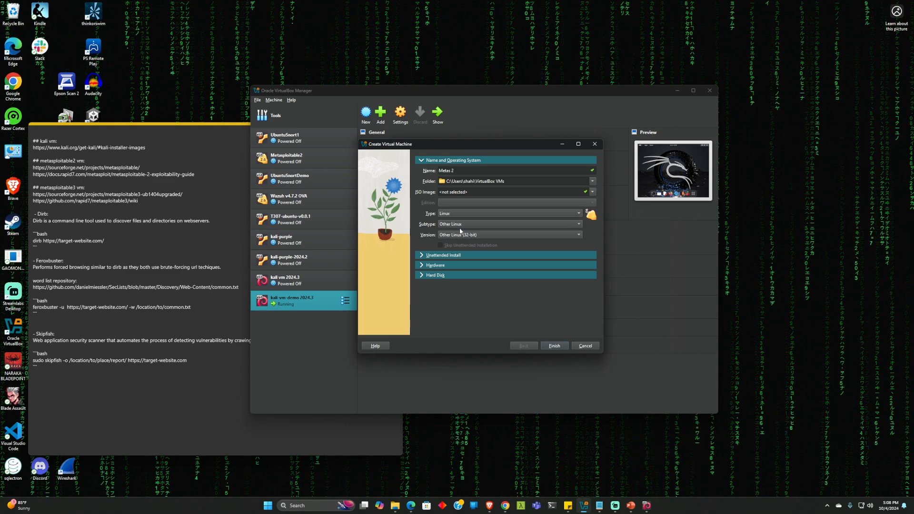
click(425, 276)
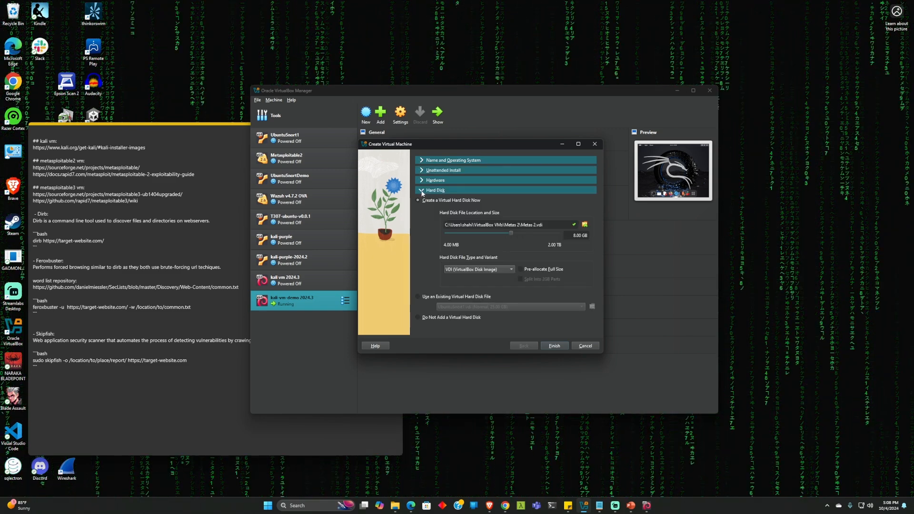
Set Metas 2 to use an existing virtual hard disk file and open the Hard Disk Selector
click(419, 298)
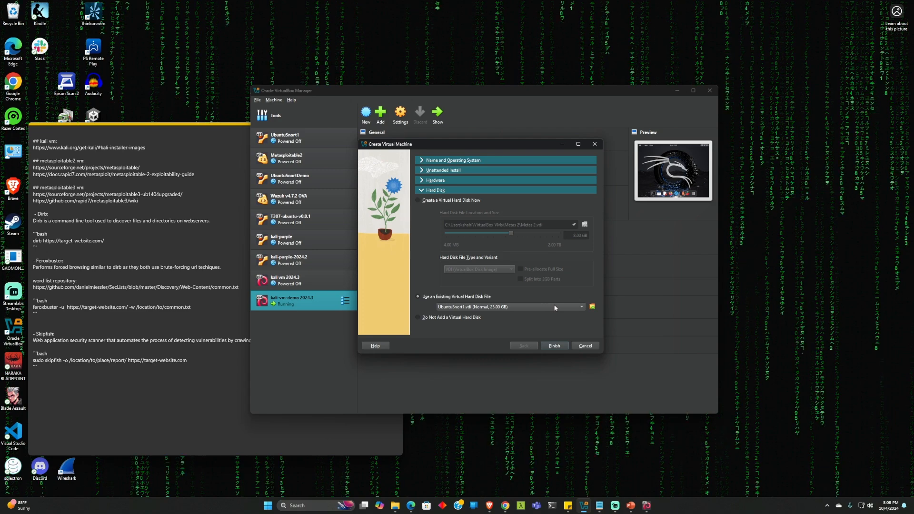
click(574, 307)
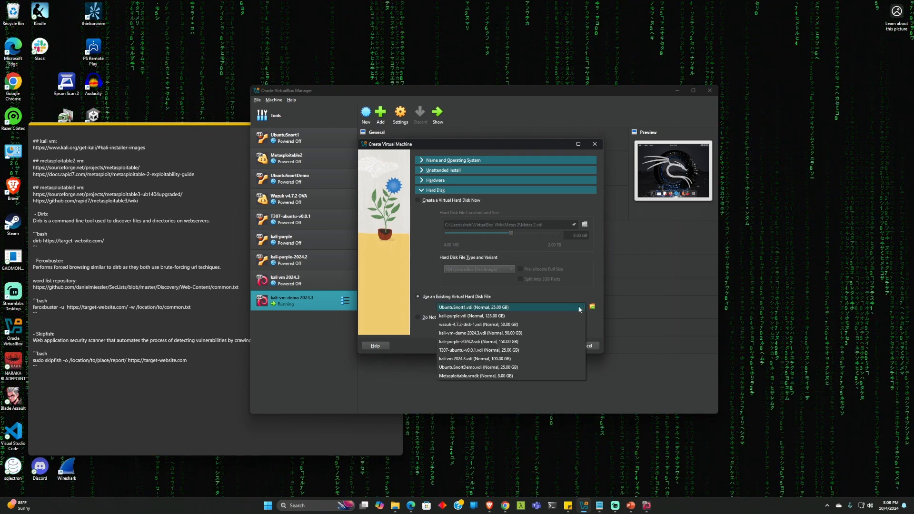
click(593, 306)
click(592, 306)
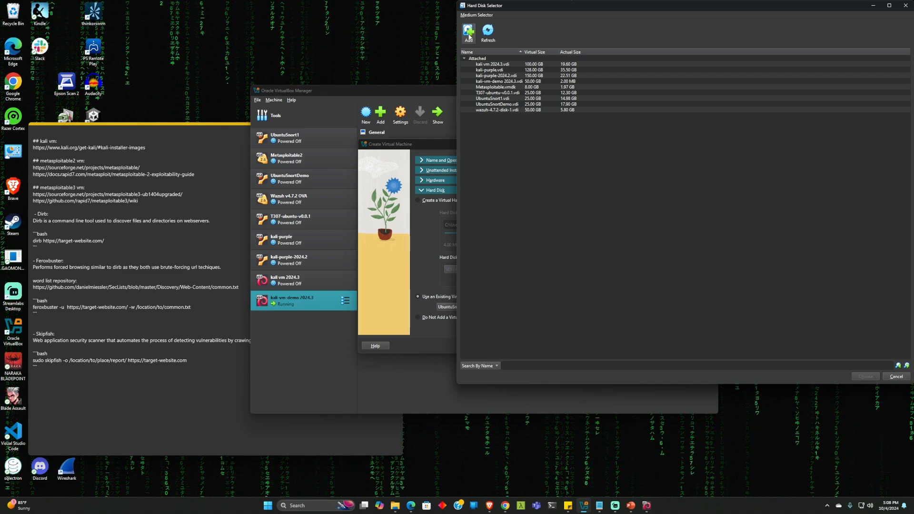
Browse to C:\VirtualMachines\metasploitable\metasploitable-linux-2.0.0\Metasploitable2-Linux and select Metasploitable.vmdk
drag(529, 7, 408, 61)
click(346, 87)
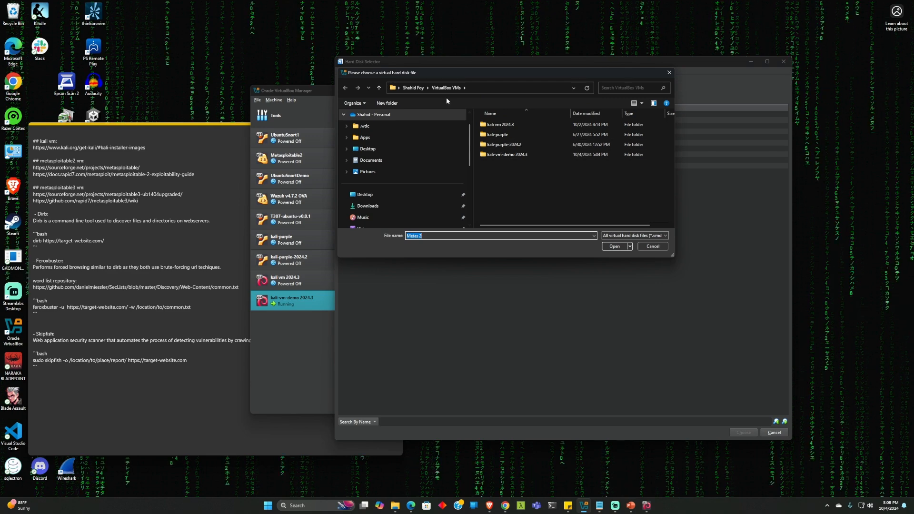
click(413, 88)
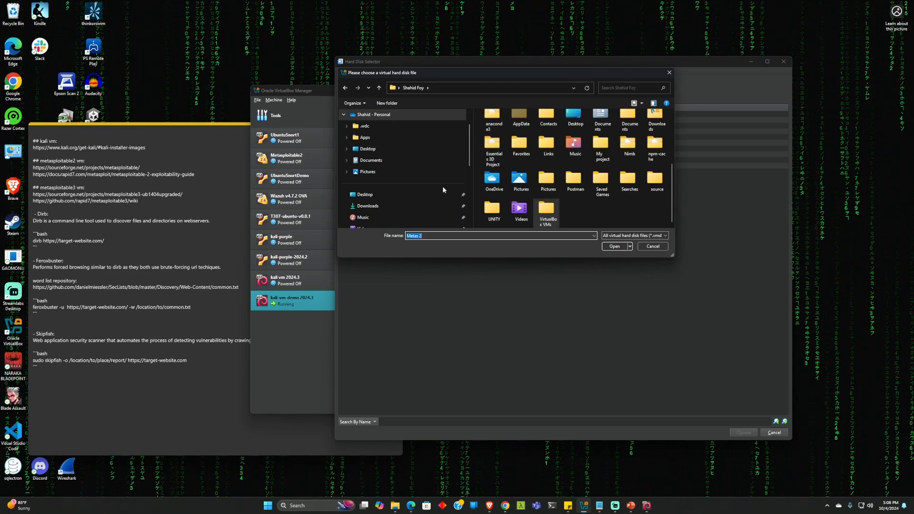
double_click(546, 212)
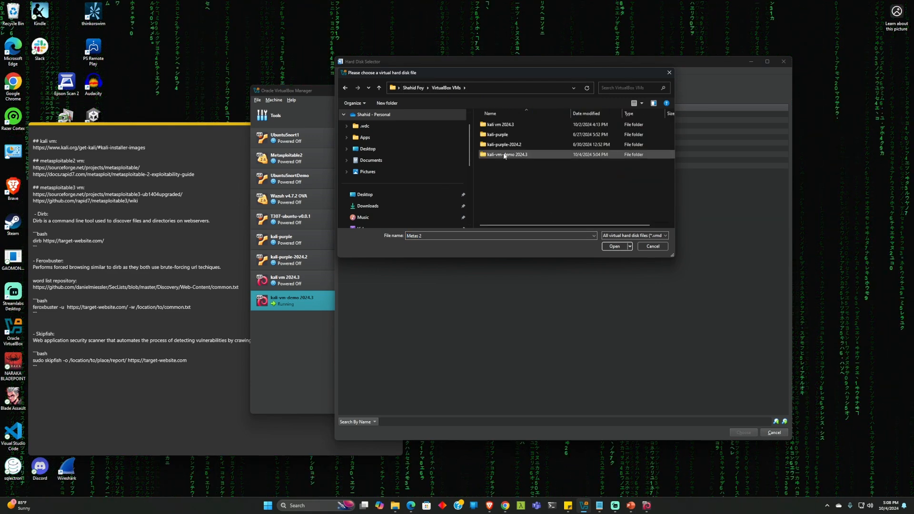
scroll(438, 175, down, 10)
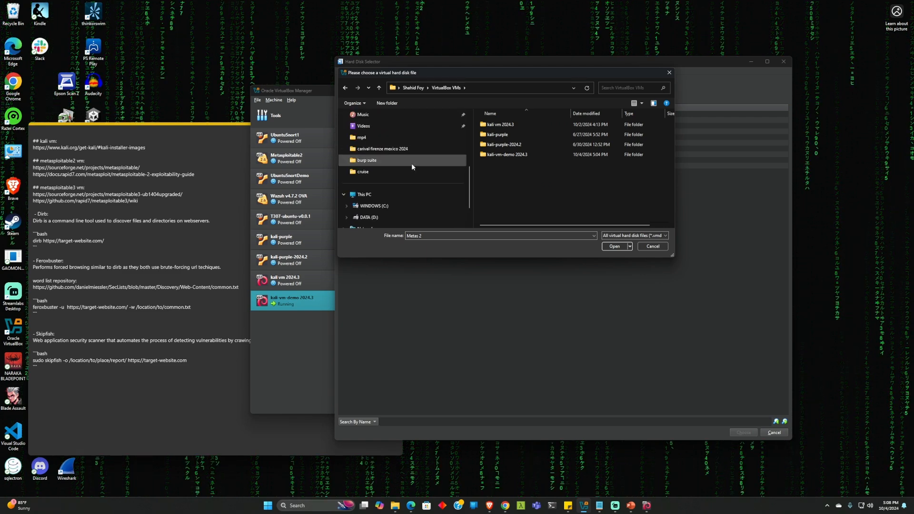
scroll(412, 163, up, 1)
click(398, 205)
scroll(509, 187, down, 5)
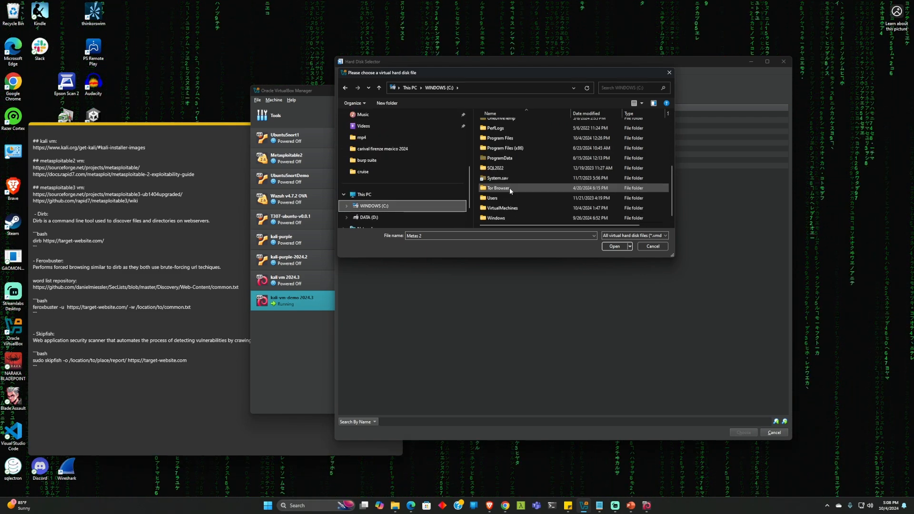
double_click(501, 207)
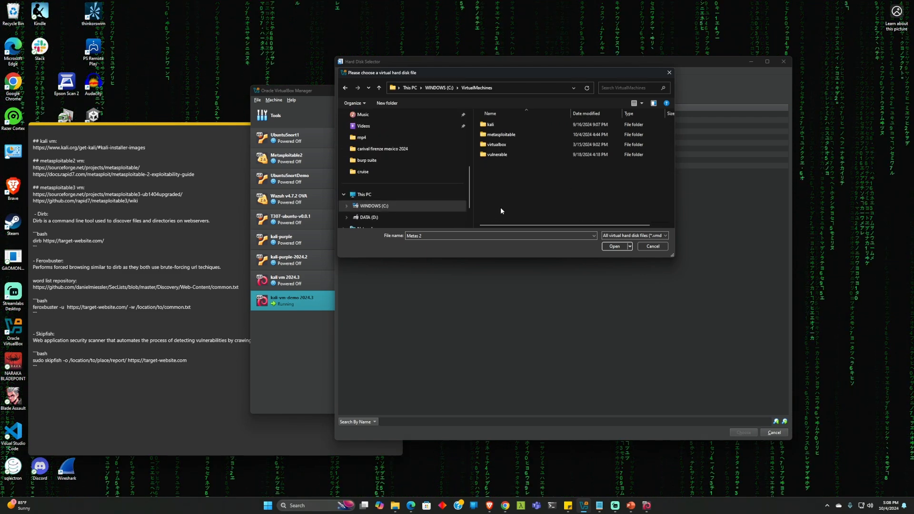
double_click(498, 134)
double_click(492, 125)
double_click(493, 126)
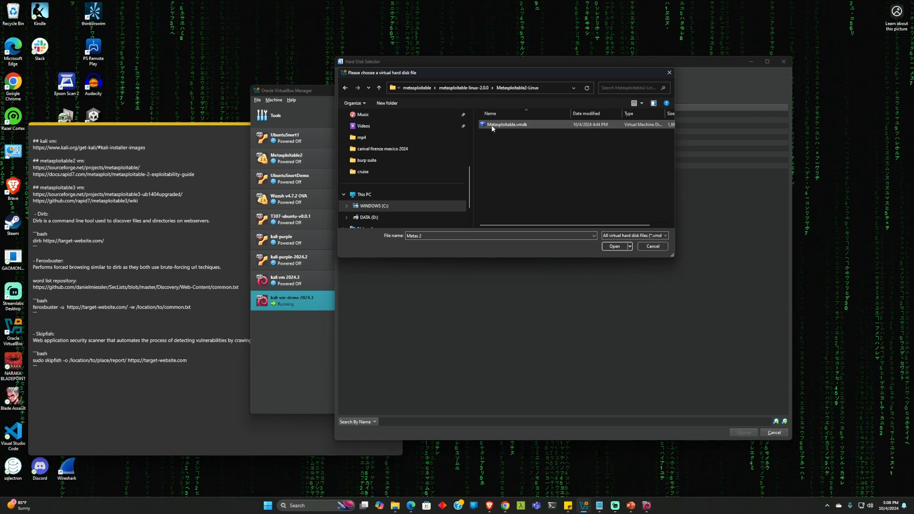
click(503, 126)
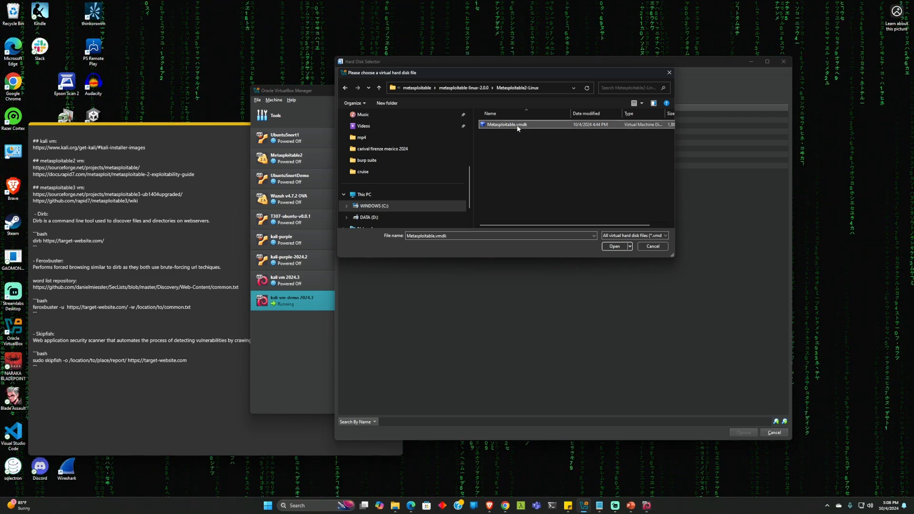
Use Metasploitable.vmdk as Metas 2's disk, finish creating the machine, and start it
click(614, 246)
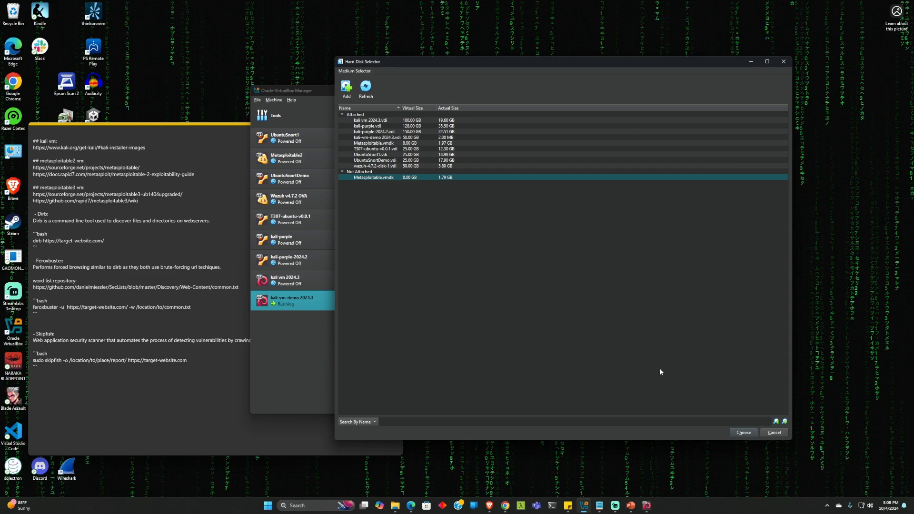
click(744, 432)
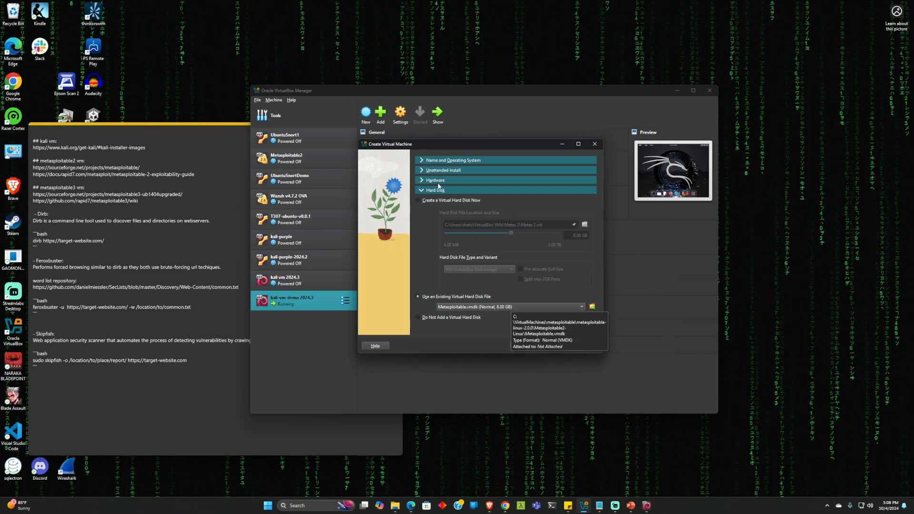
click(552, 347)
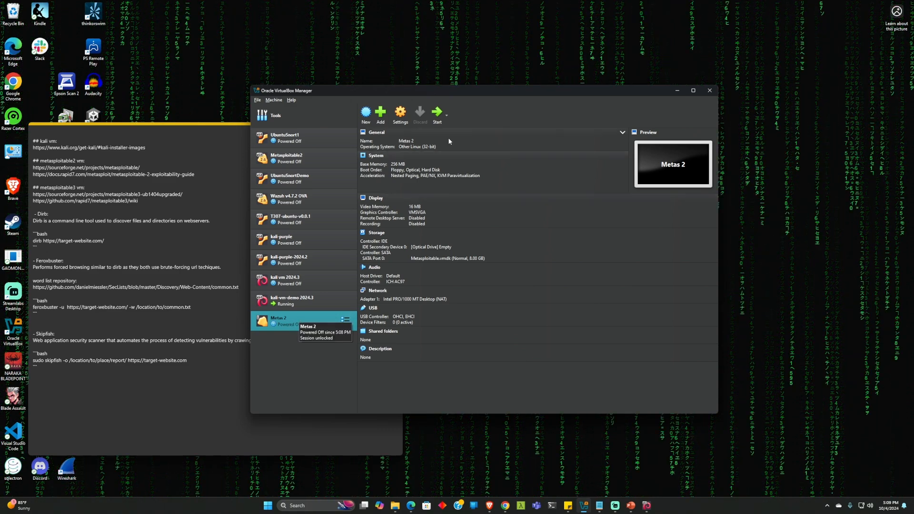
click(437, 119)
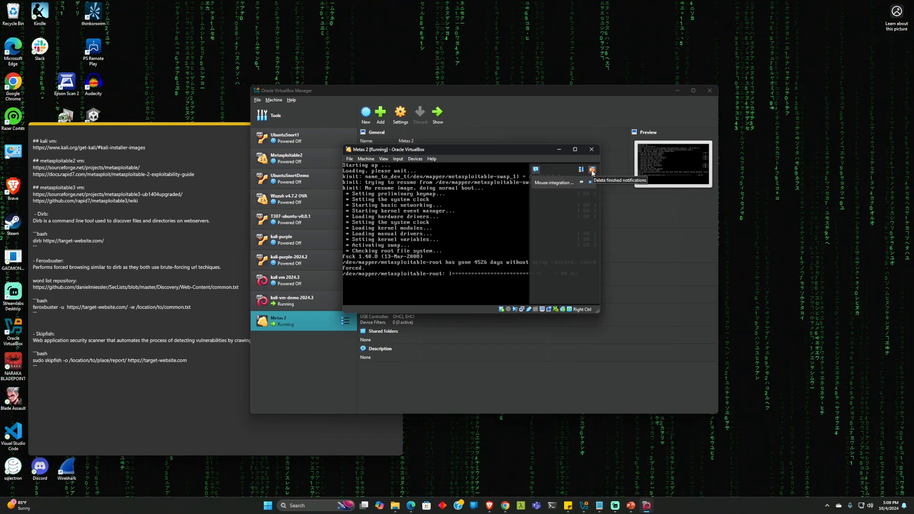
Dismiss the notifications, log in to the Metas 2 console with default credentials, and type ifconfig
click(593, 170)
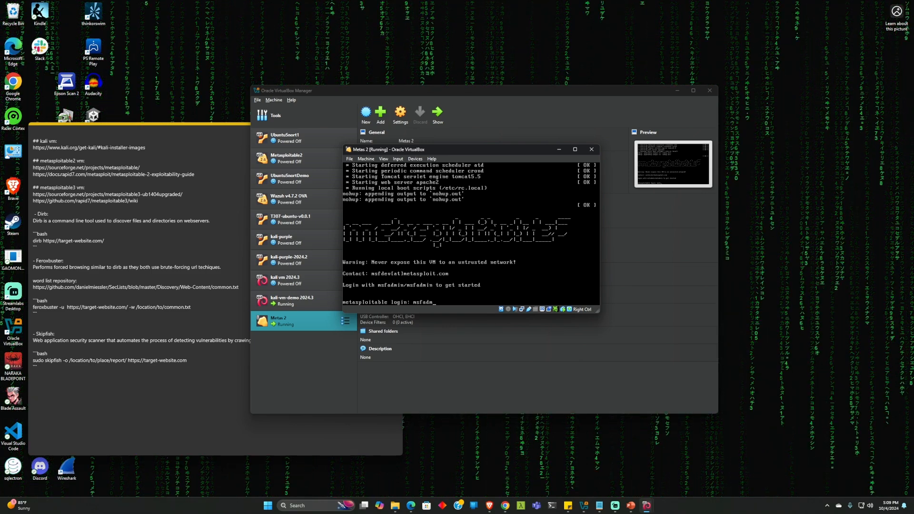
key(Return)
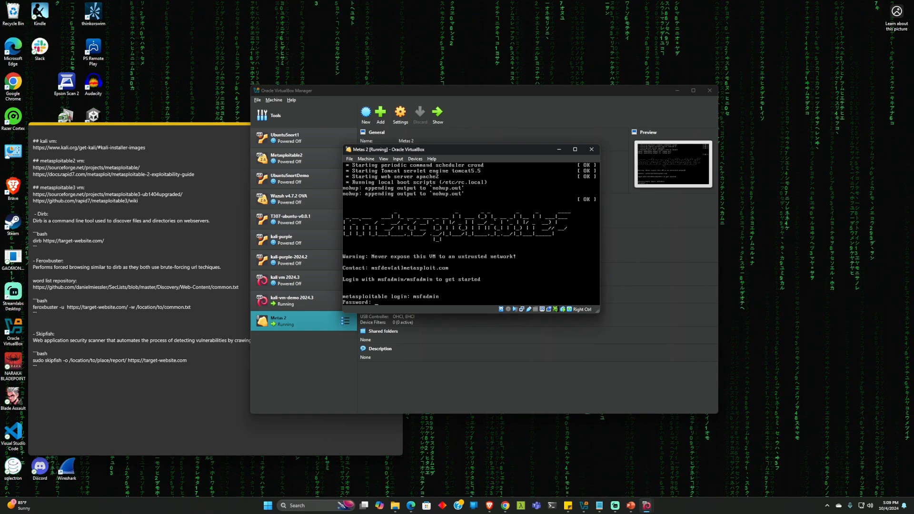
key(Return)
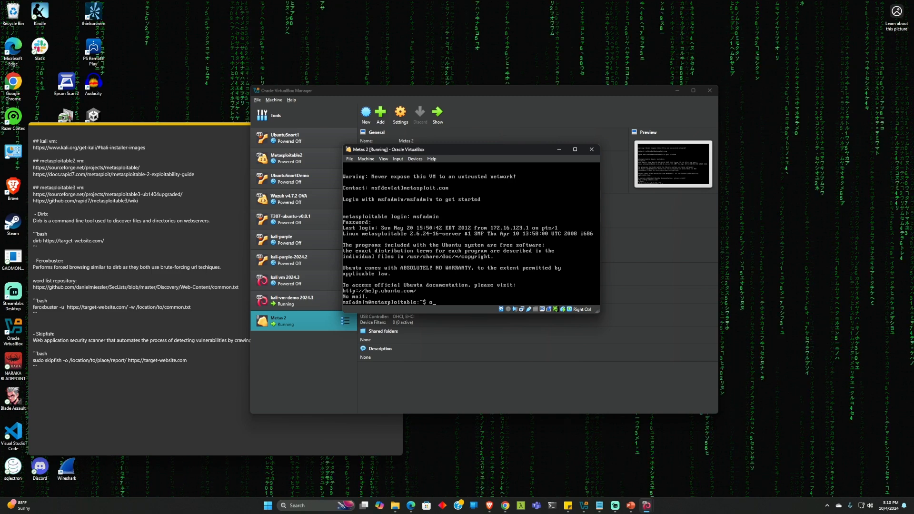
text(if)
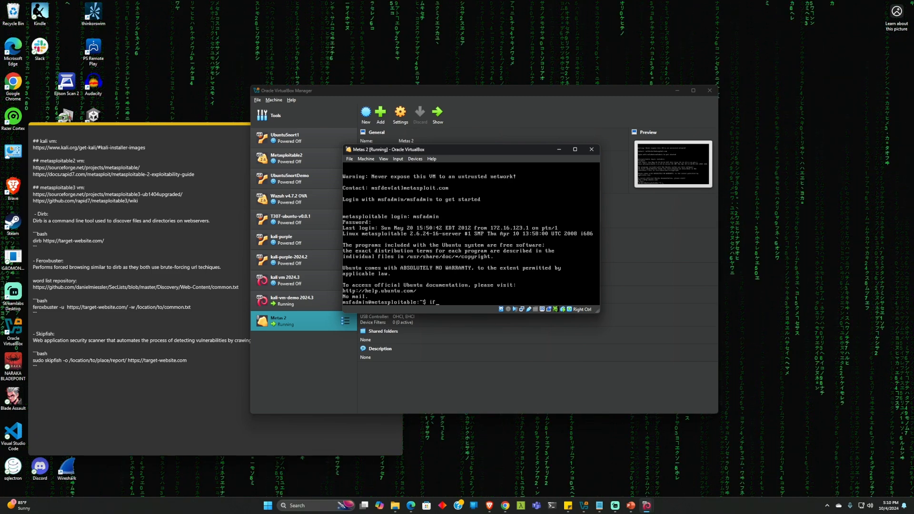
text(config)
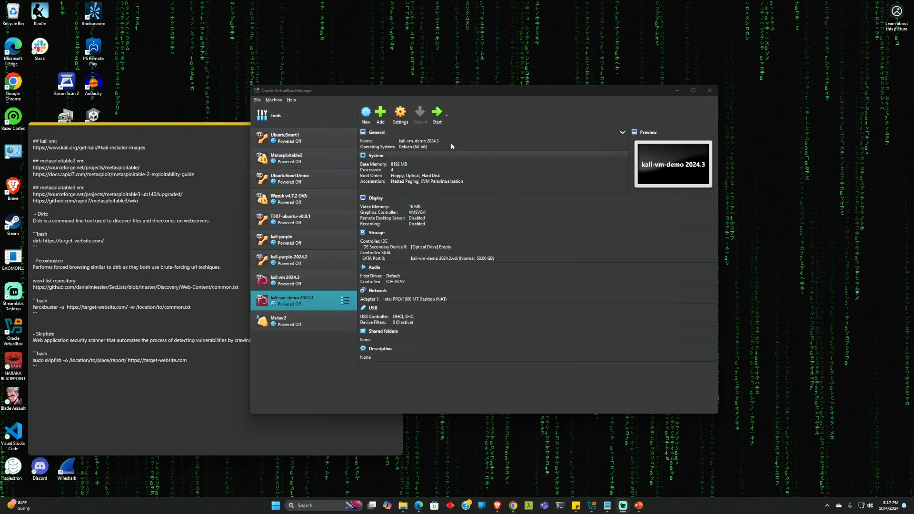
Open the Network Manager and look through its Host-only, NAT and Cloud network lists
drag(458, 93, 449, 82)
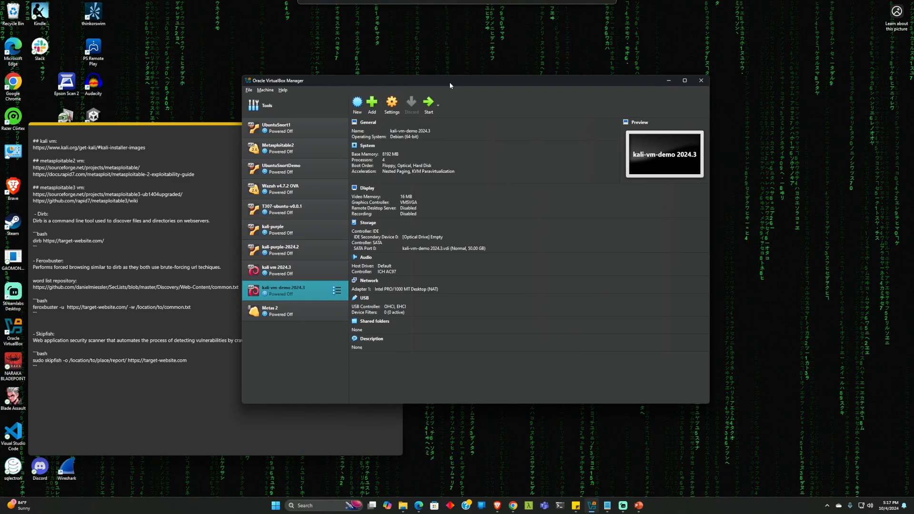
click(248, 90)
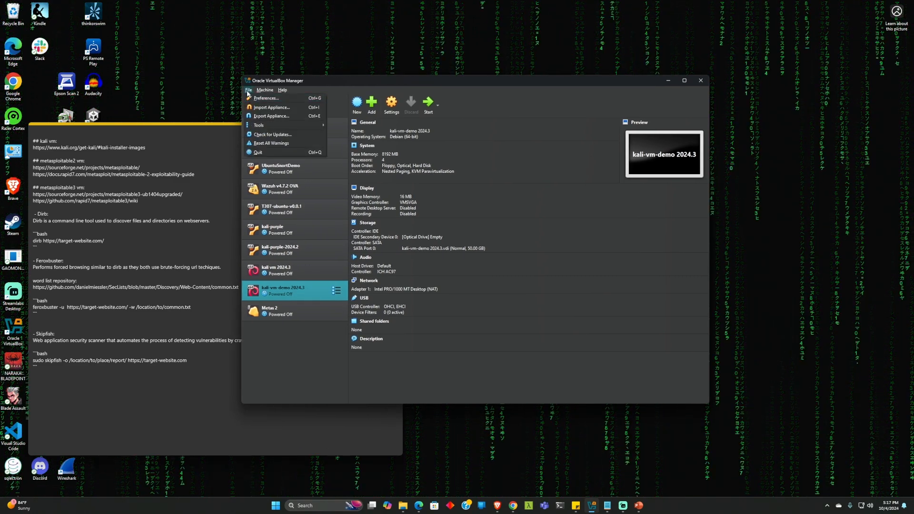
mouse_move(286, 125)
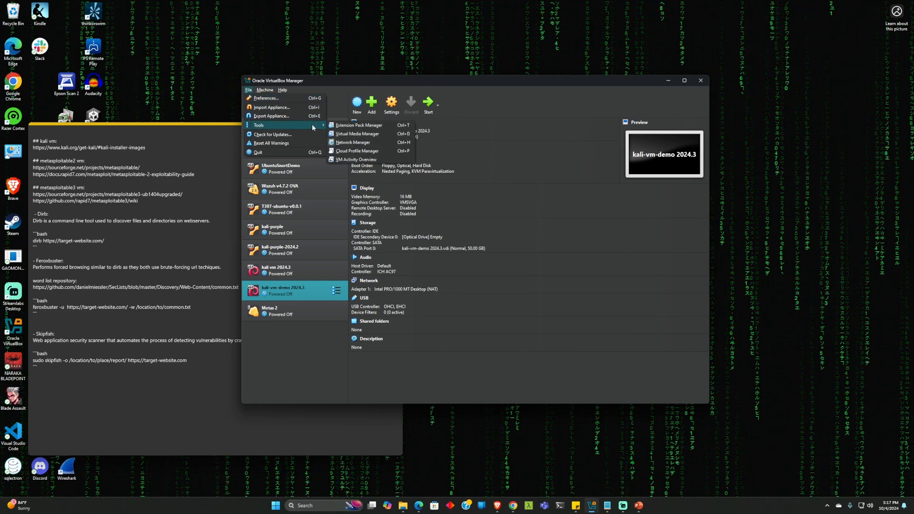
click(353, 142)
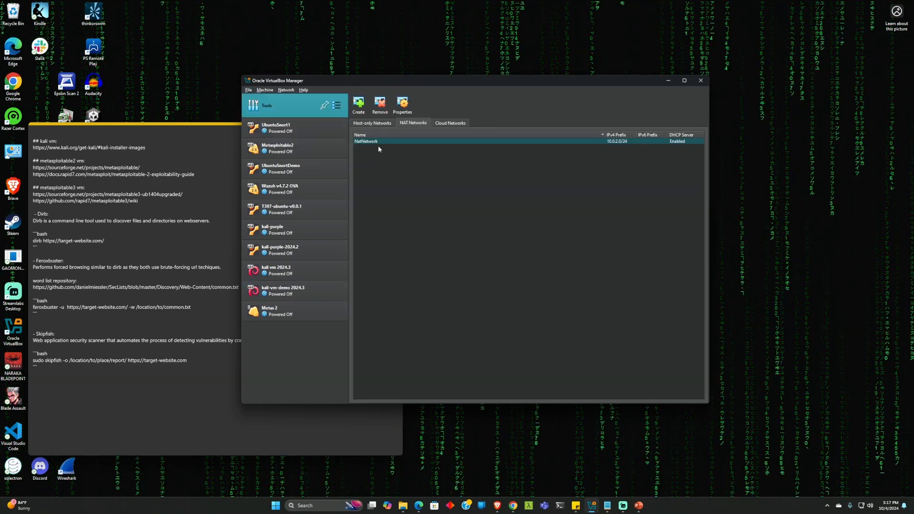
click(373, 123)
click(415, 123)
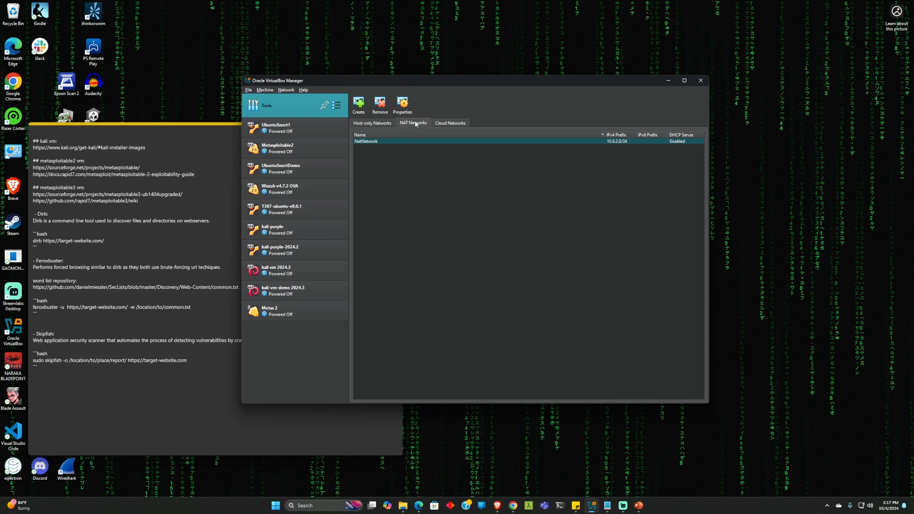
click(450, 123)
click(369, 122)
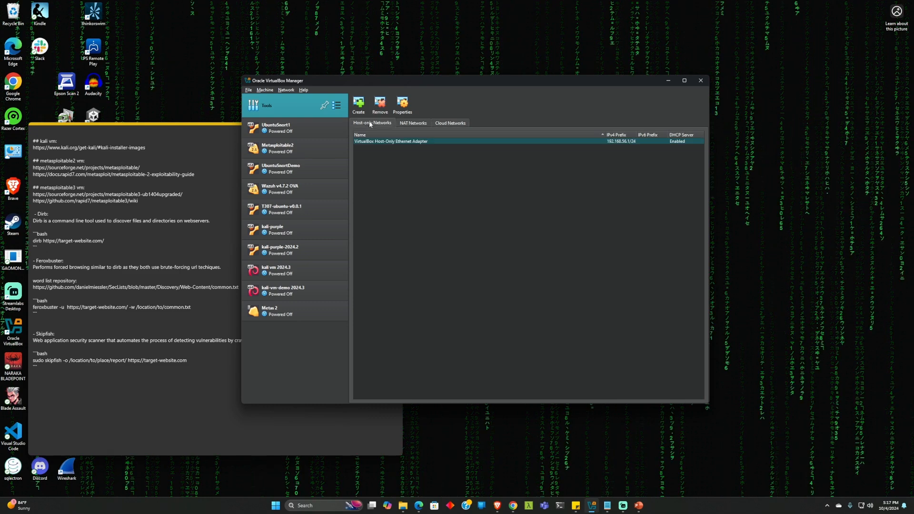
click(408, 124)
click(450, 124)
click(412, 123)
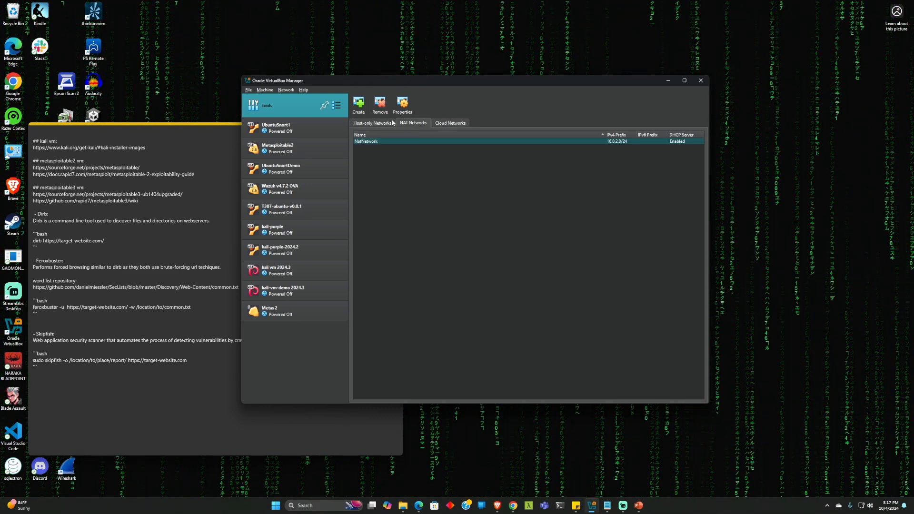
Create NatNetwork1 (10.0.2.0/24, DHCP) and return to the kali-vm-demo 2024.3 details
click(360, 111)
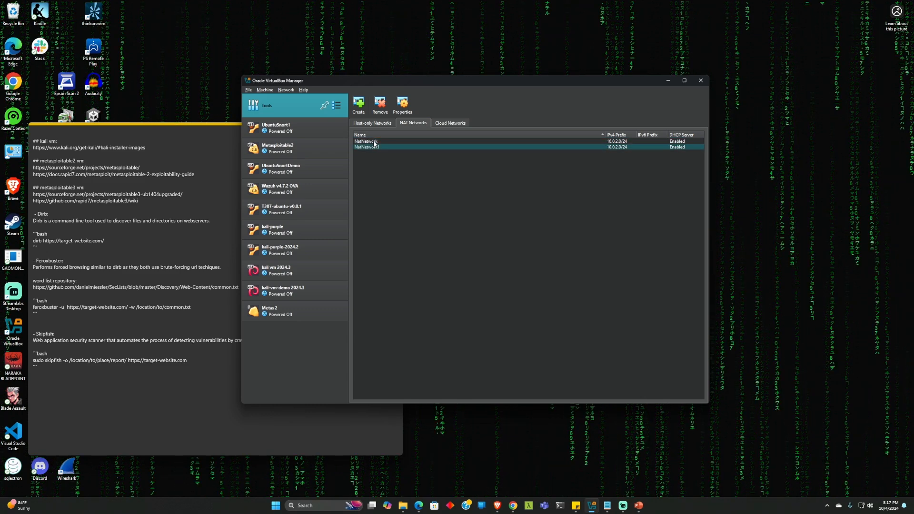
click(373, 142)
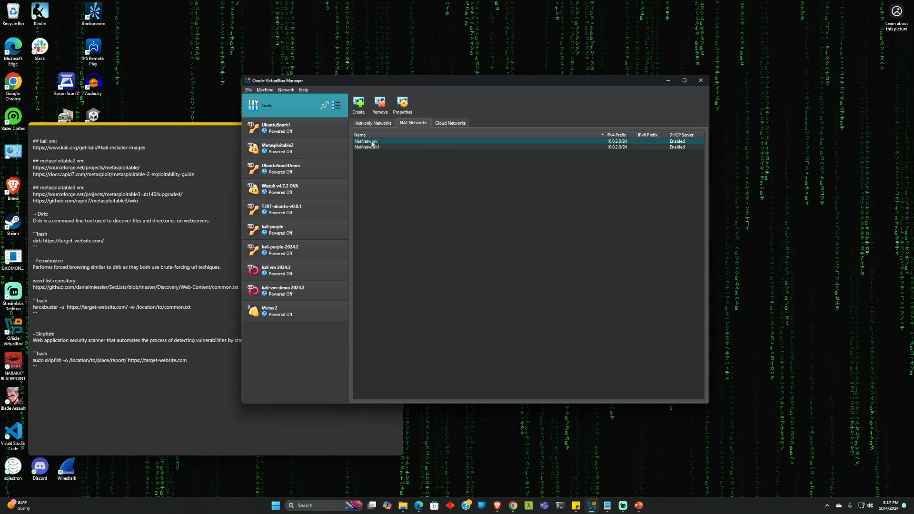
click(300, 289)
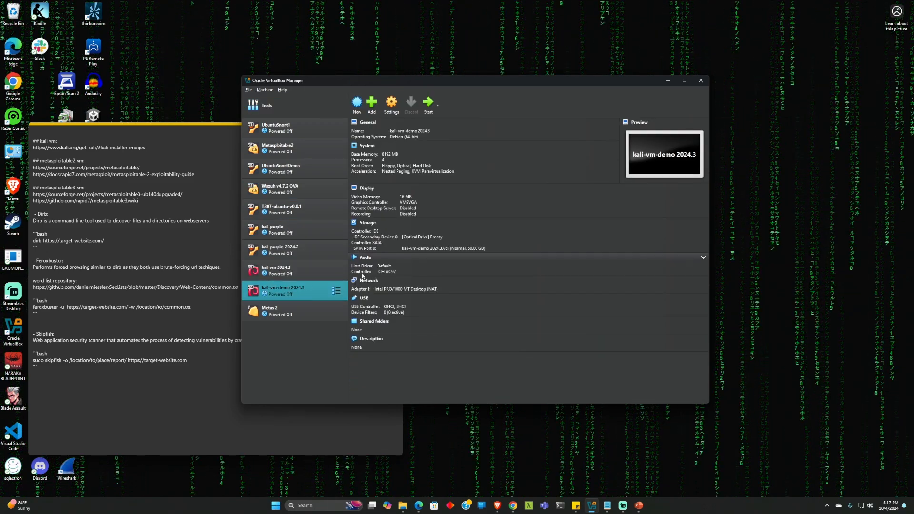
Attach kali-vm-demo 2024.3's adapter to NAT Network 'NatNetwork' and save
click(368, 281)
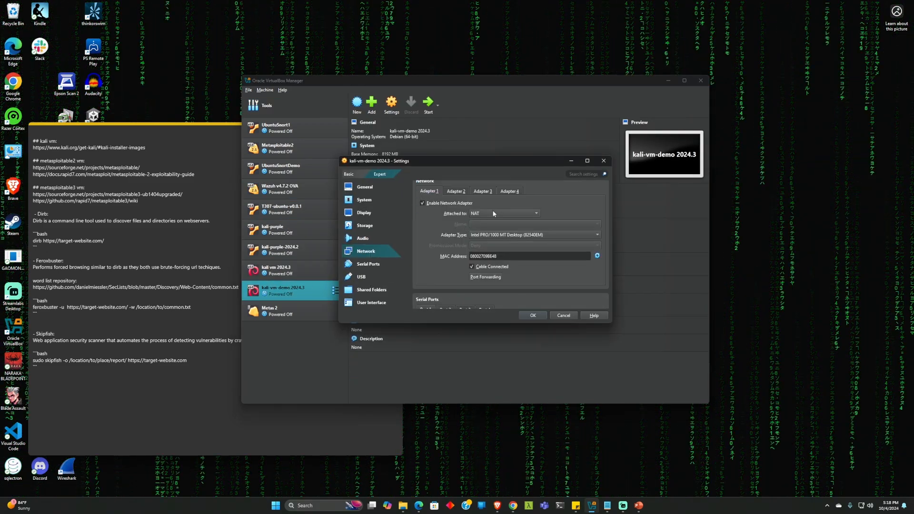
click(493, 212)
click(490, 257)
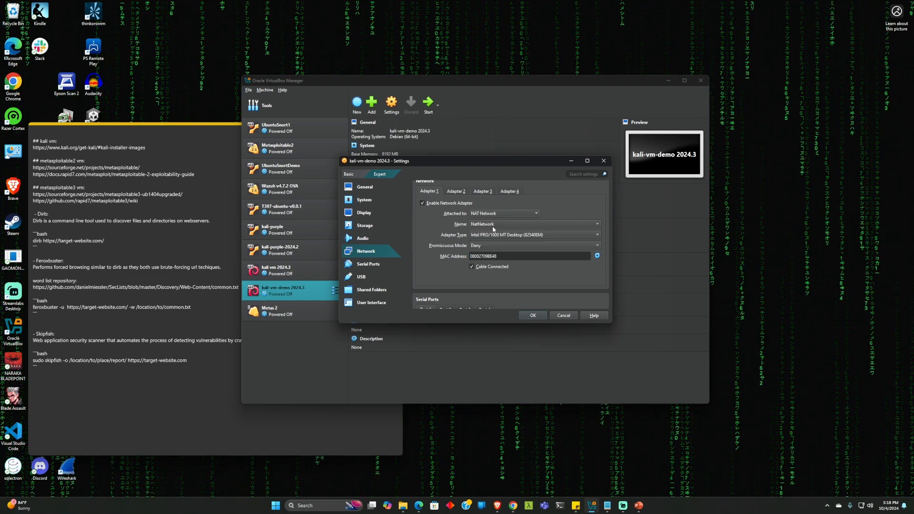
click(494, 227)
click(493, 227)
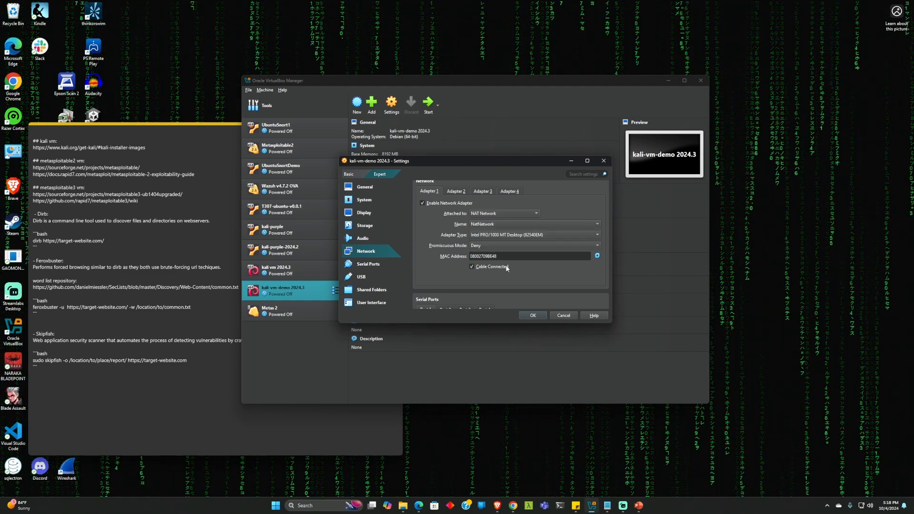
click(530, 315)
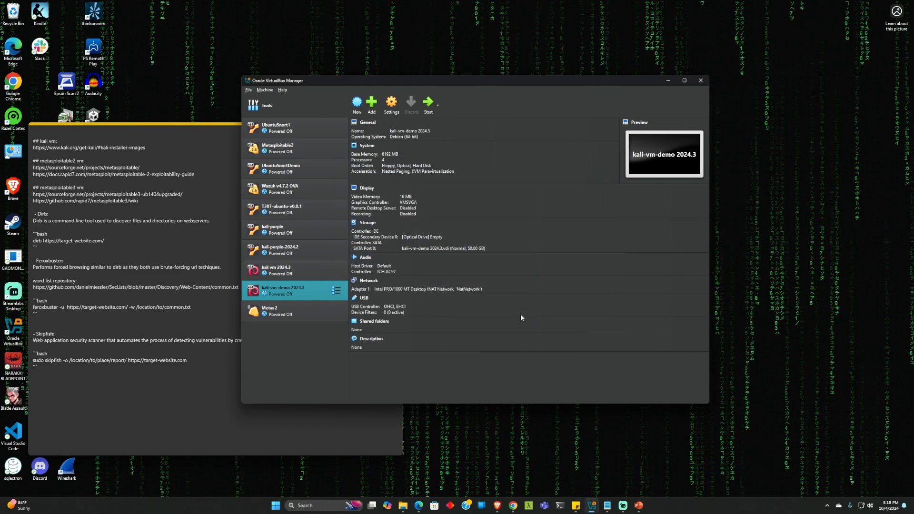
Attach Metas 2's Adapter 1 to NAT Network 'NatNetwork' and save
click(282, 307)
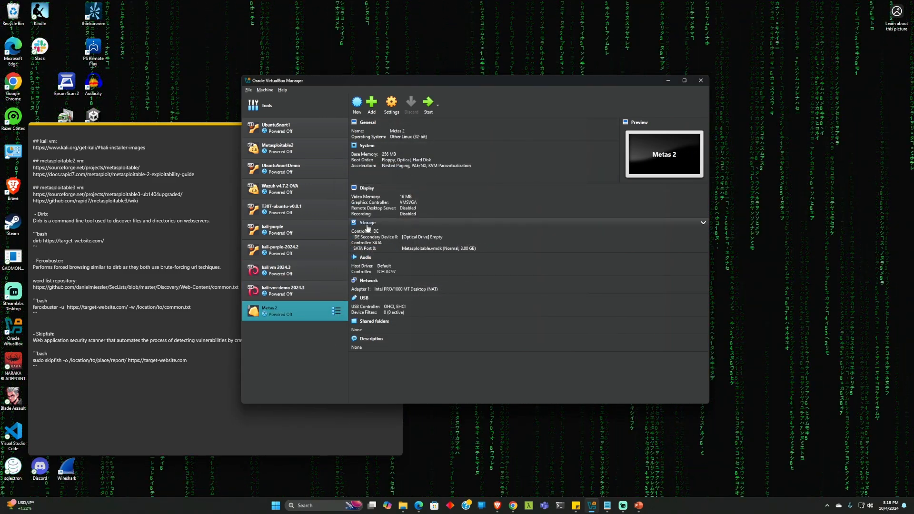
click(369, 281)
click(482, 214)
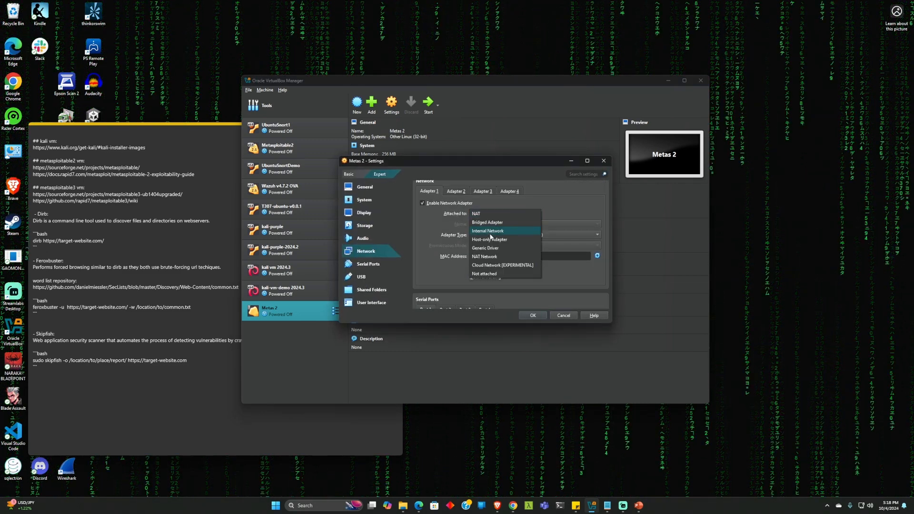
click(492, 259)
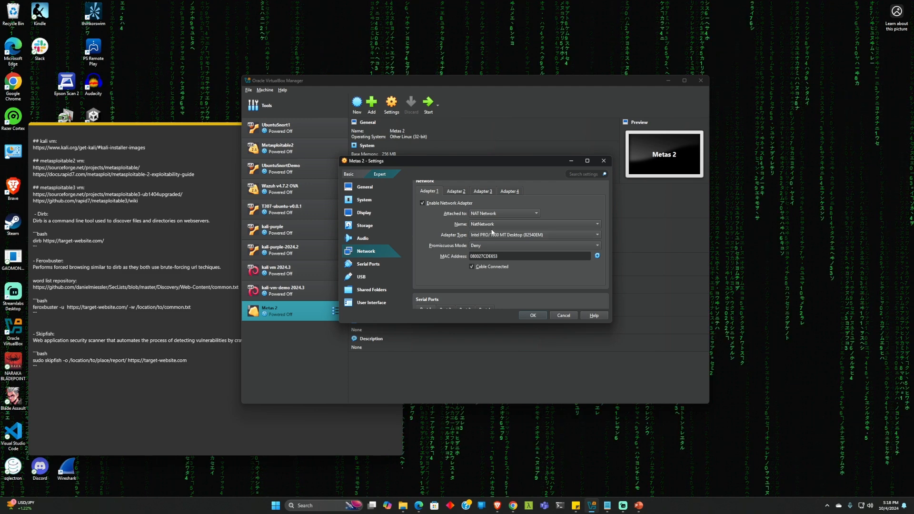
click(490, 225)
click(489, 229)
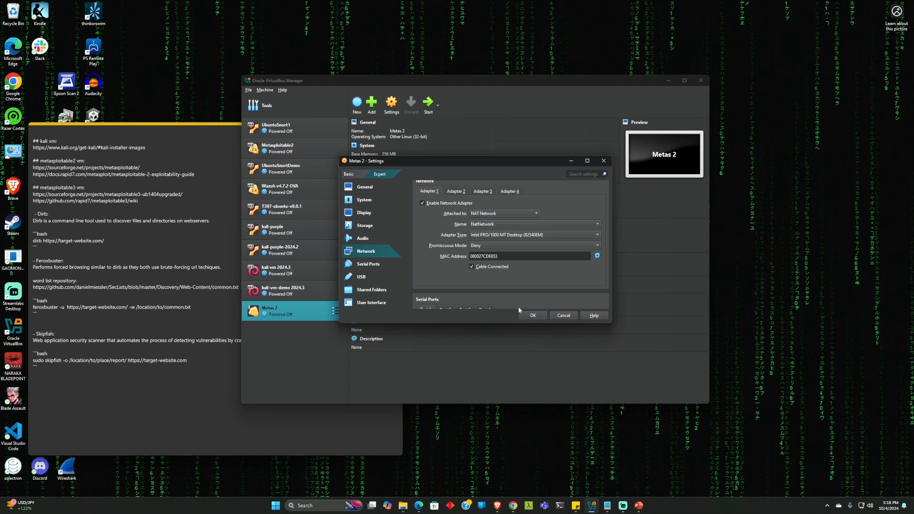
click(533, 316)
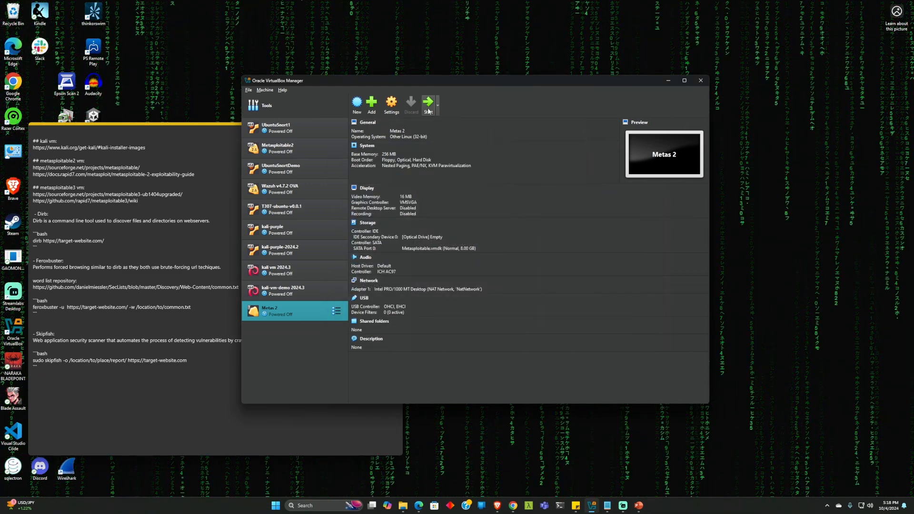
Start kali-vm-demo 2024.3 and Metas 2, booting Kali from its GRUB entry
click(307, 288)
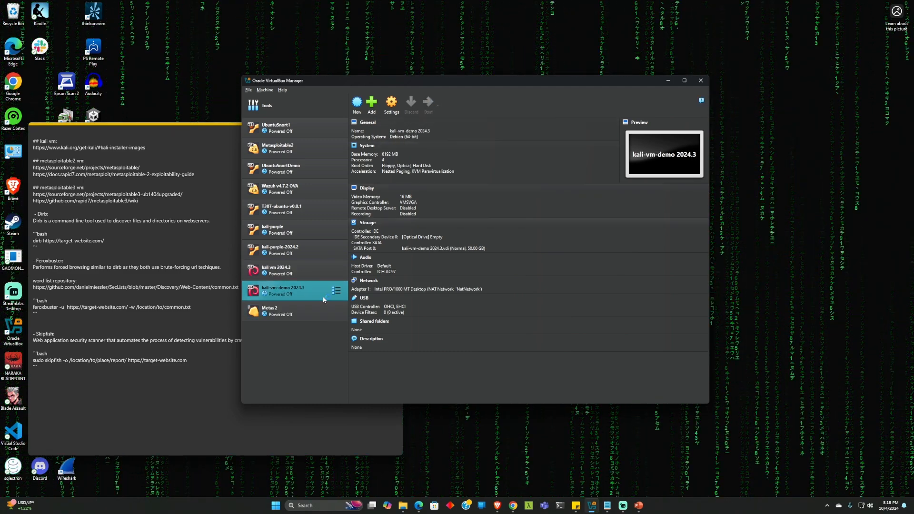
click(301, 309)
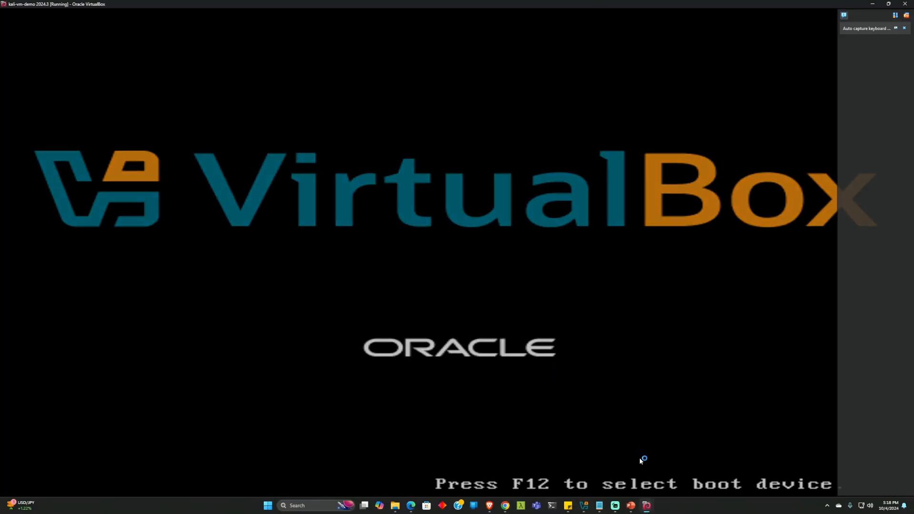
key(Down)
key(Up)
key(Return)
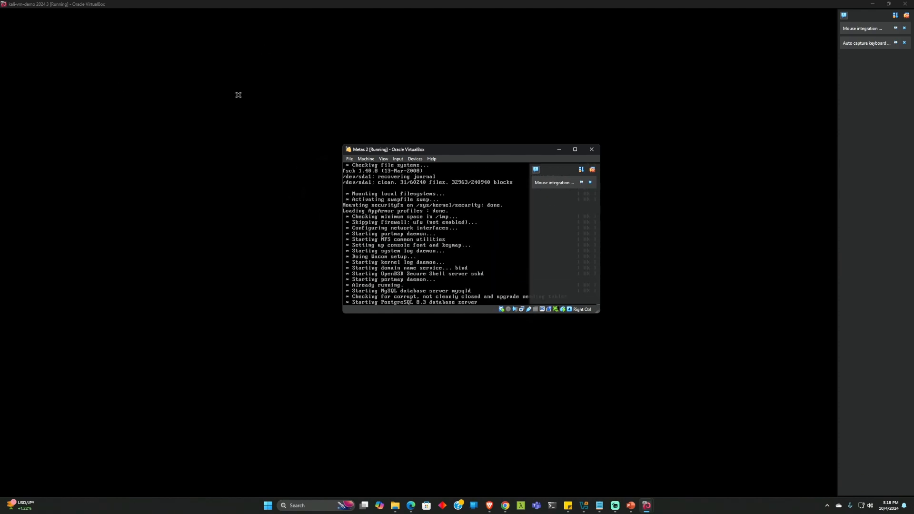
Dismiss the notice and log in to Metas 2 with the default credentials
click(593, 170)
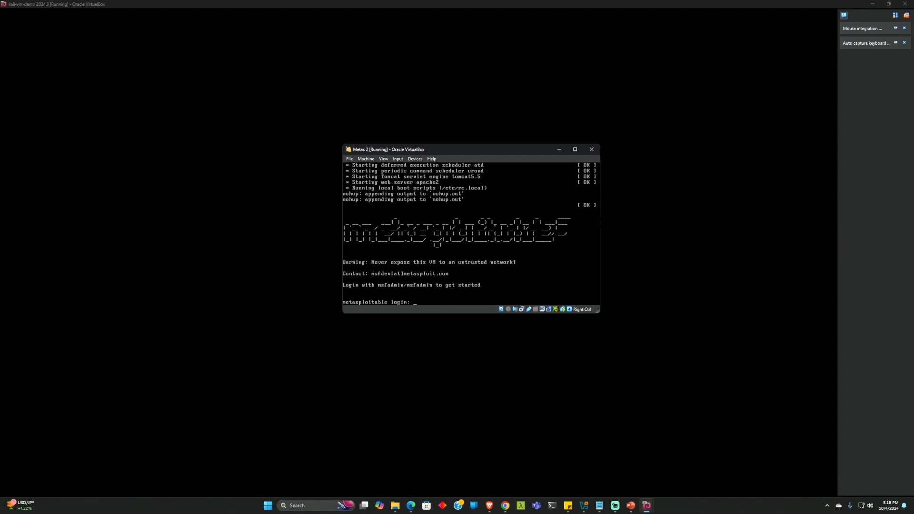
text(msfadmin)
key(Return)
text(msfadmin)
key(Return)
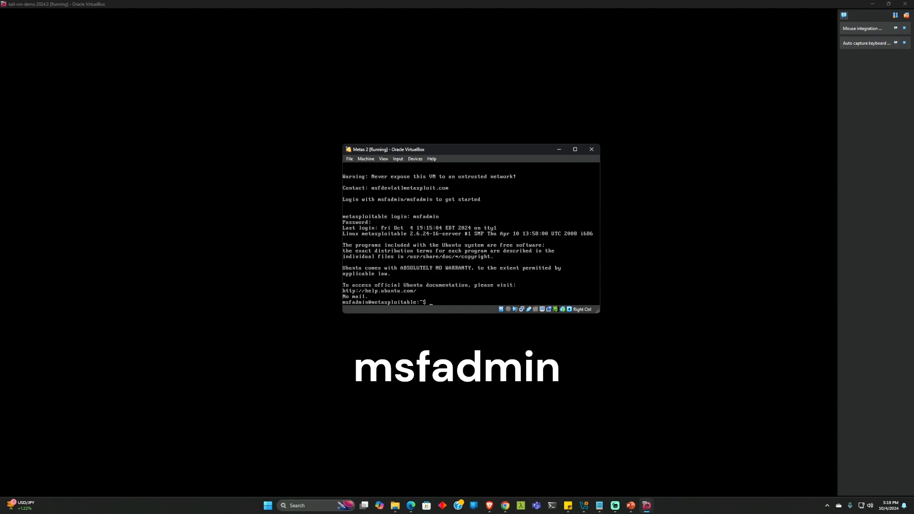
text(i)
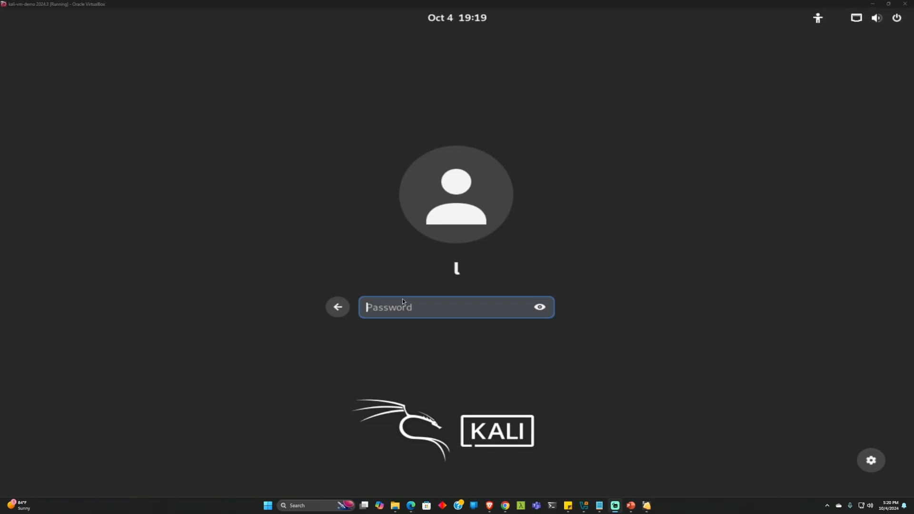
Log in to Kali with the account password
click(402, 305)
text(kali)
key(Return)
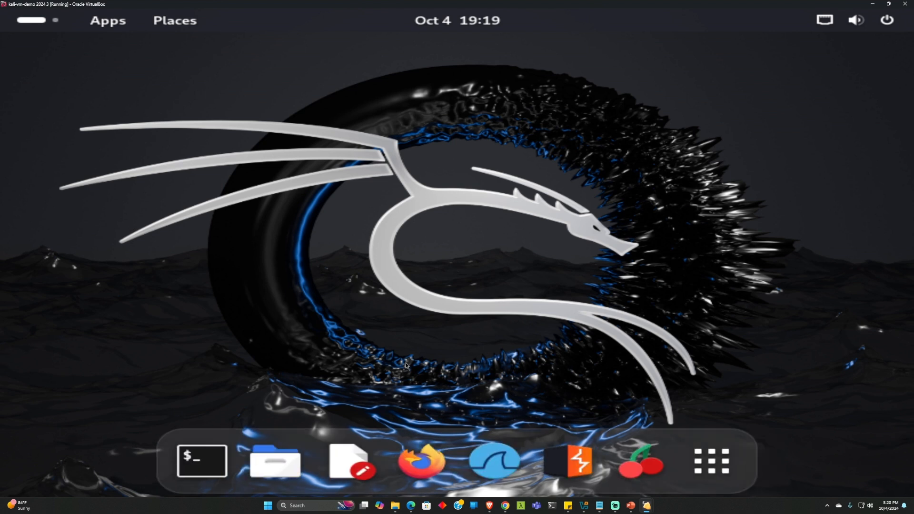
Load the Metasploitable2 page at 10.0.2.4 in Kali's Firefox, then bring VirtualBox Manager forward
click(424, 457)
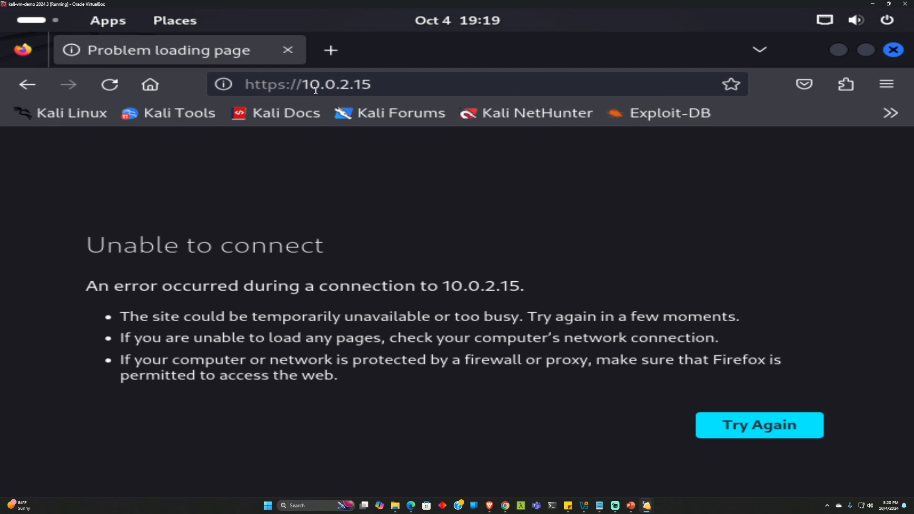
drag(375, 83, 194, 92)
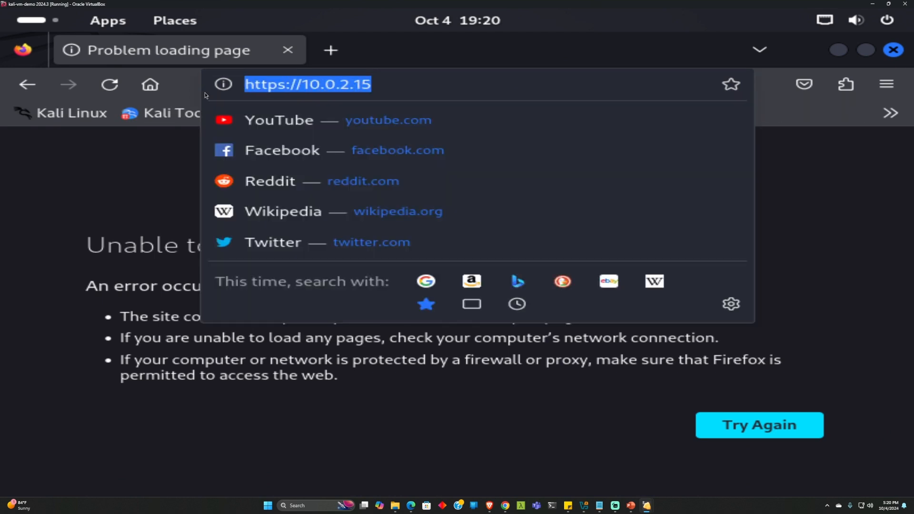
click(279, 85)
drag(304, 85, 207, 90)
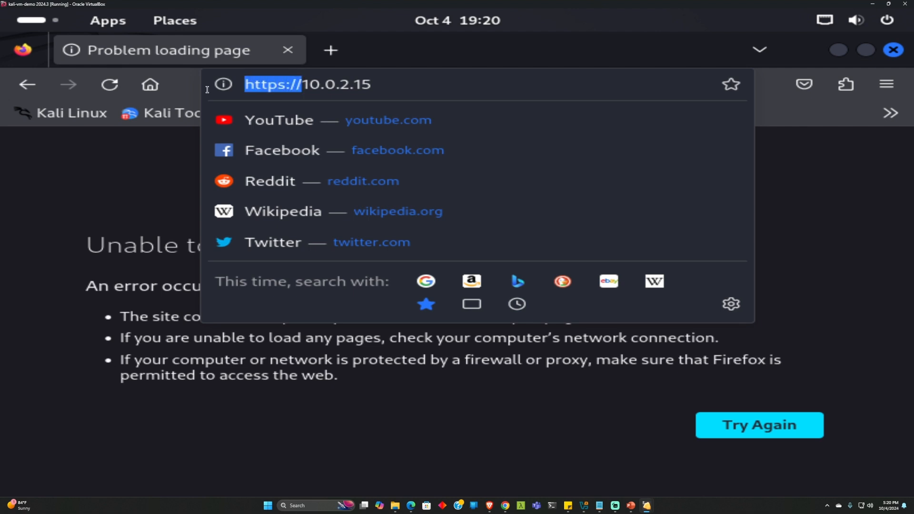
key(BackSpace)
click(292, 88)
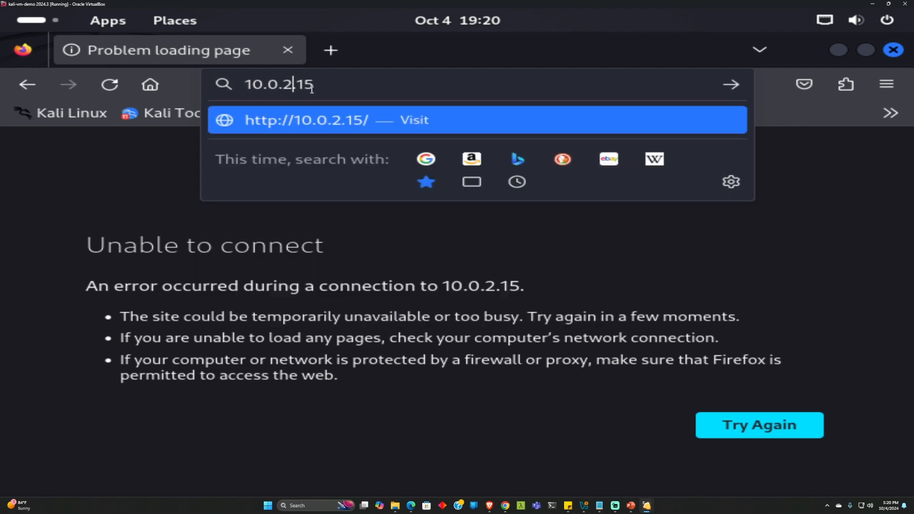
key(BackSpace)
key(BackSpace)
text(4)
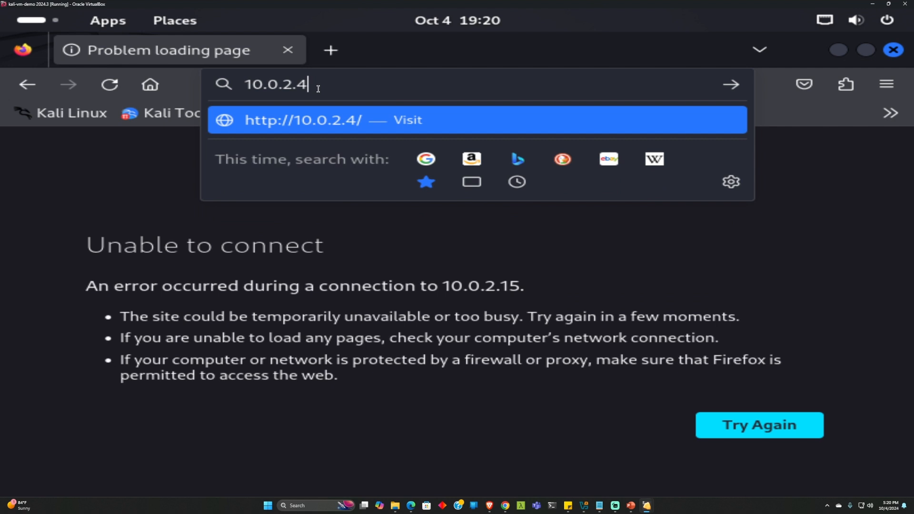
key(Return)
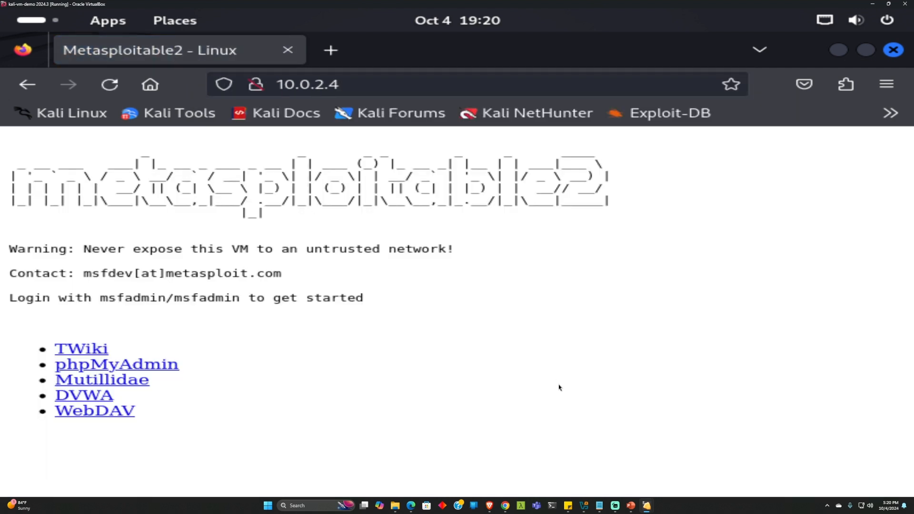
mouse_move(631, 504)
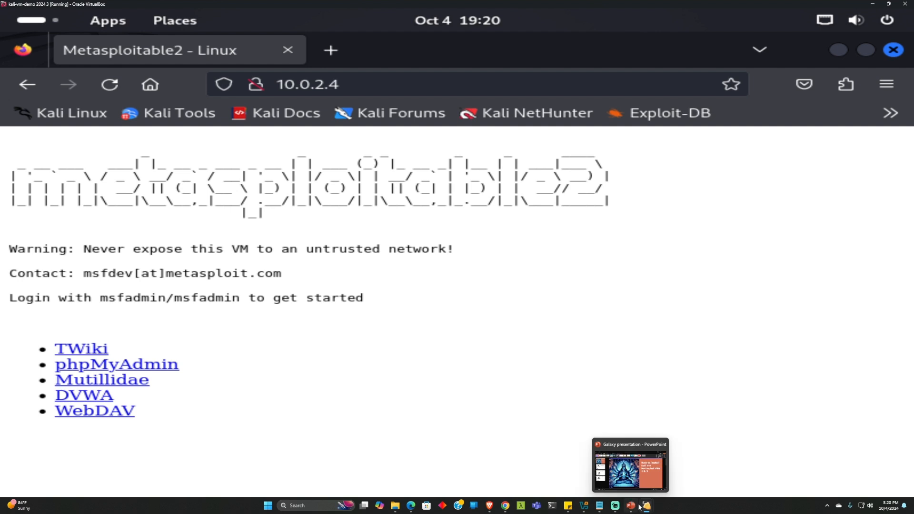
click(585, 506)
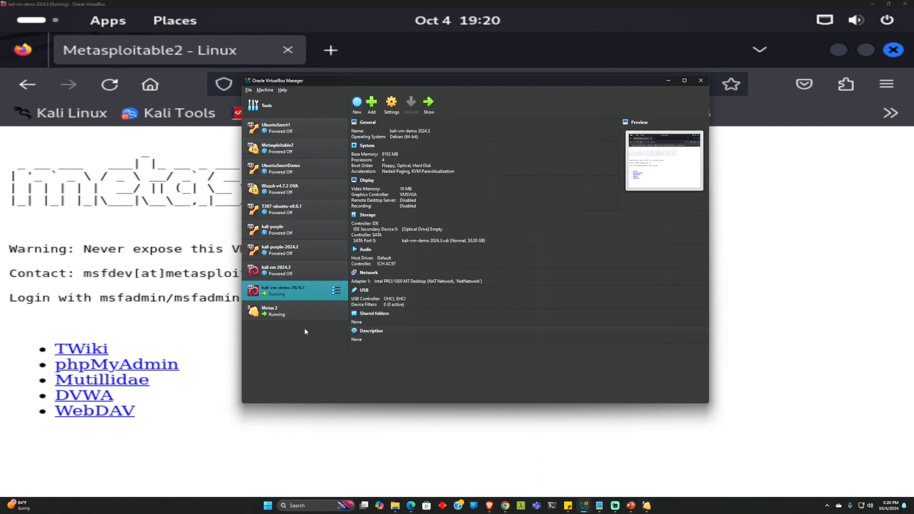
Start Import Appliance and choose C:\VirtualMachines\metasploitable\Metasploitable3-ub1404.ova as the source file
click(298, 312)
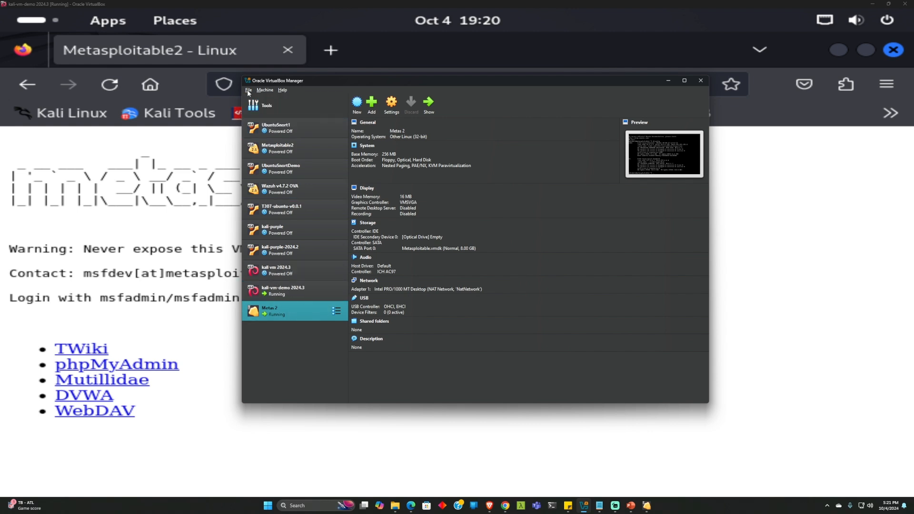
click(248, 91)
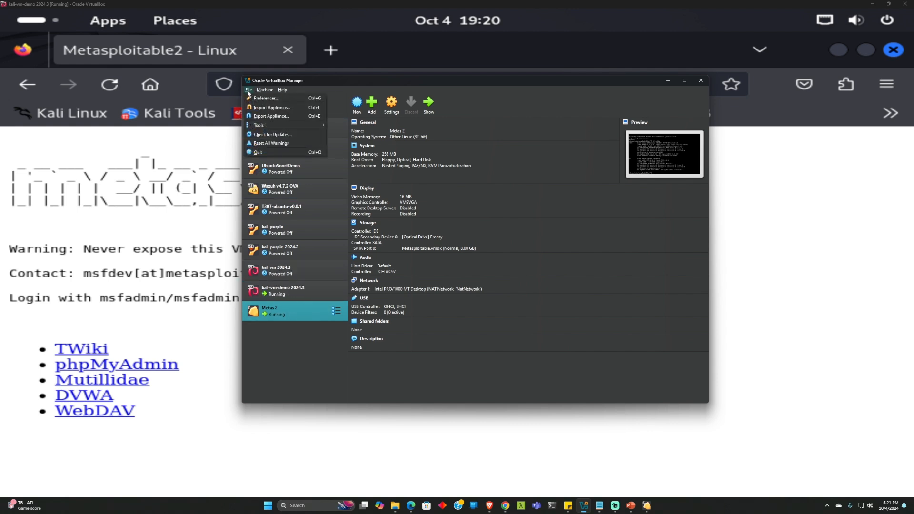
click(271, 107)
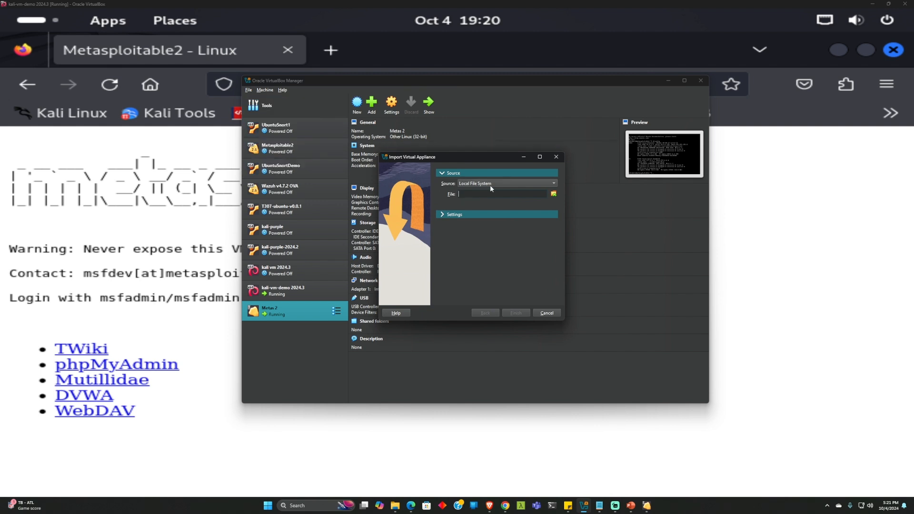
click(553, 195)
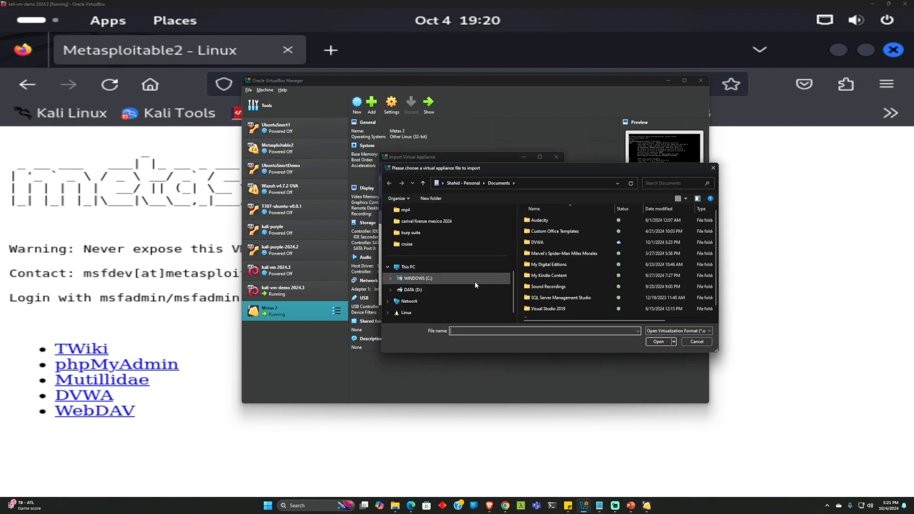
click(444, 280)
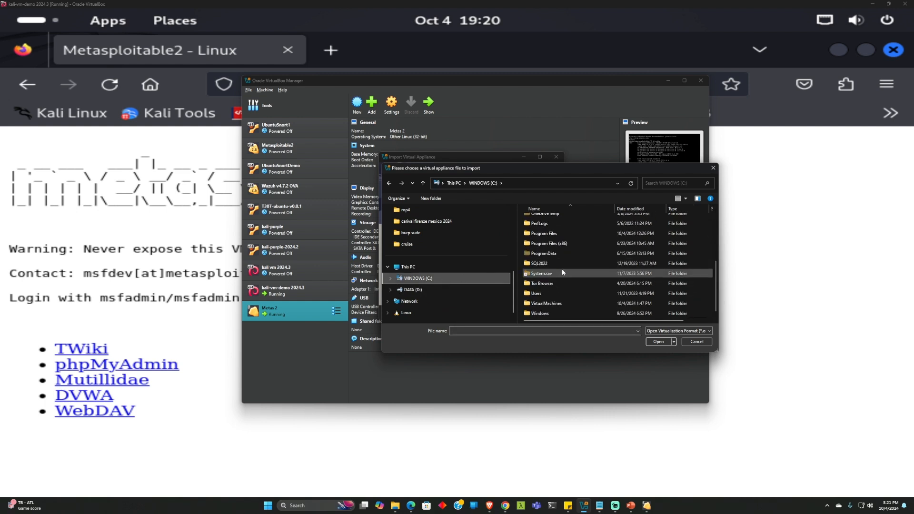
double_click(552, 305)
double_click(546, 231)
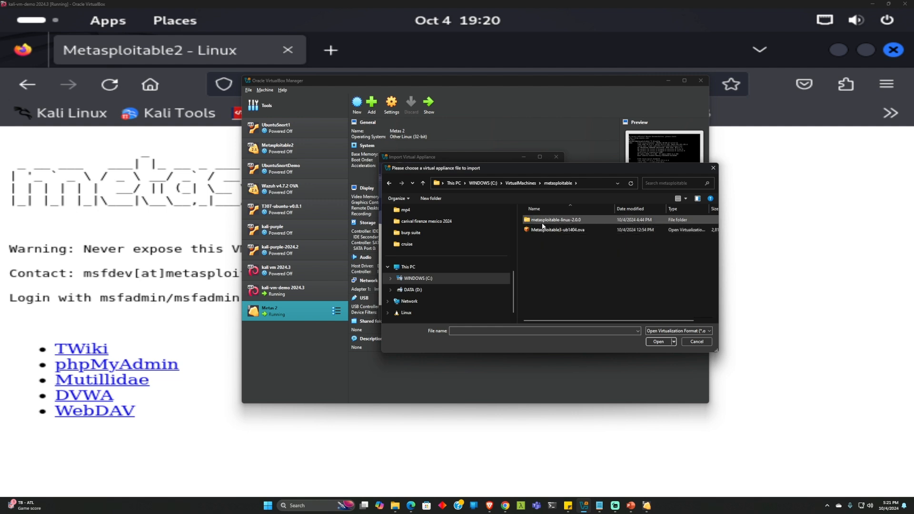
click(540, 232)
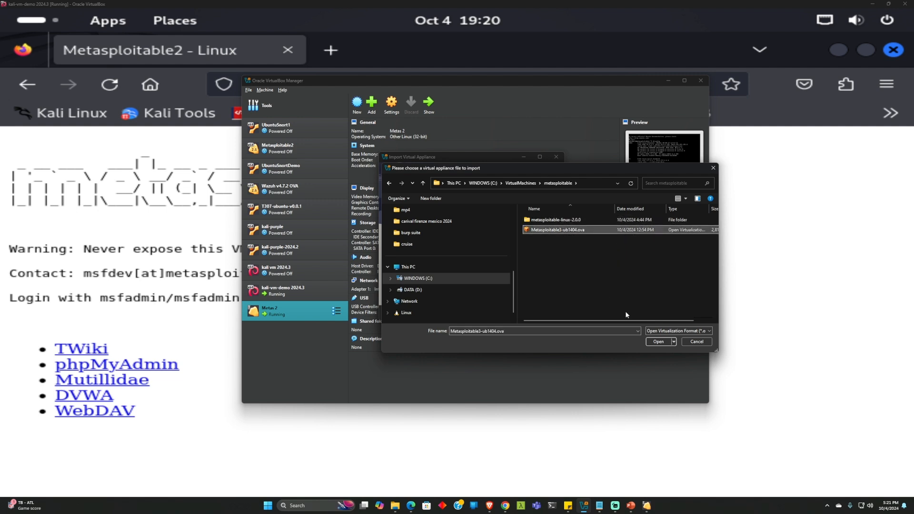
click(658, 342)
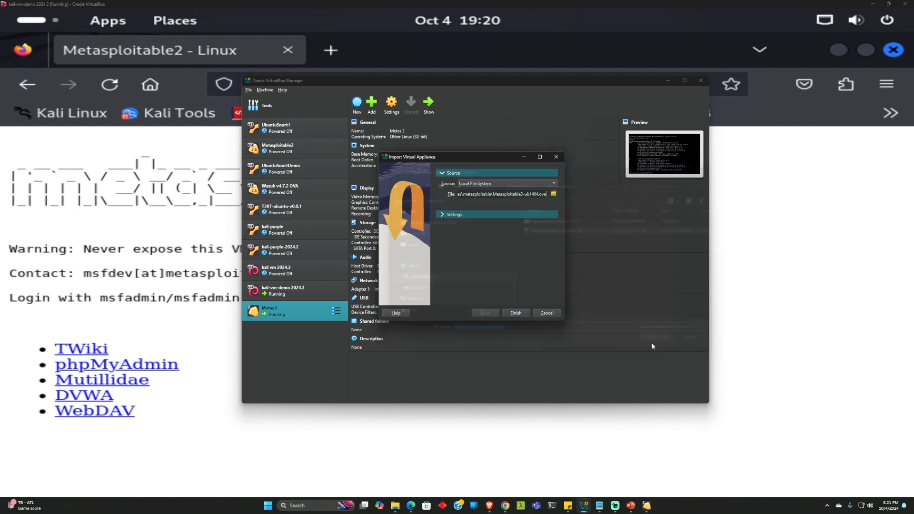
Import Metasploitable3-ub1404, attach its adapter to NAT Network, then start it and switch to its window
click(516, 312)
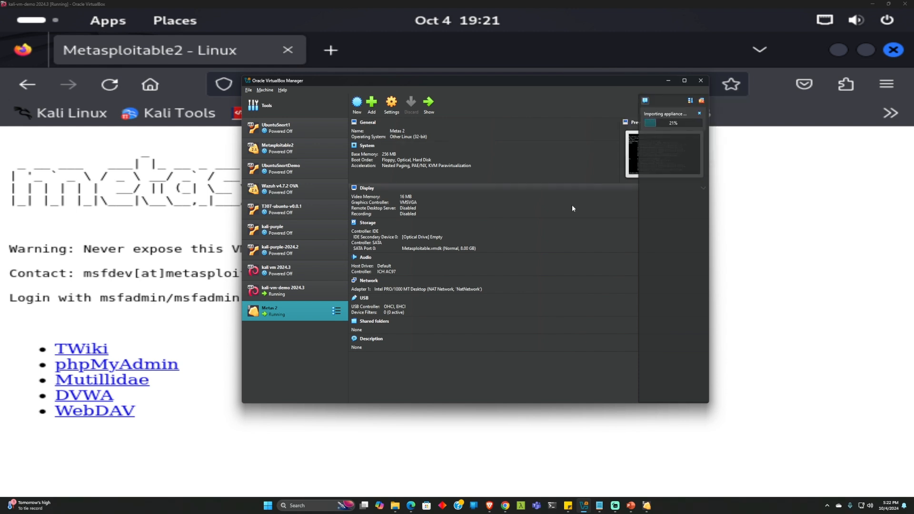
click(684, 80)
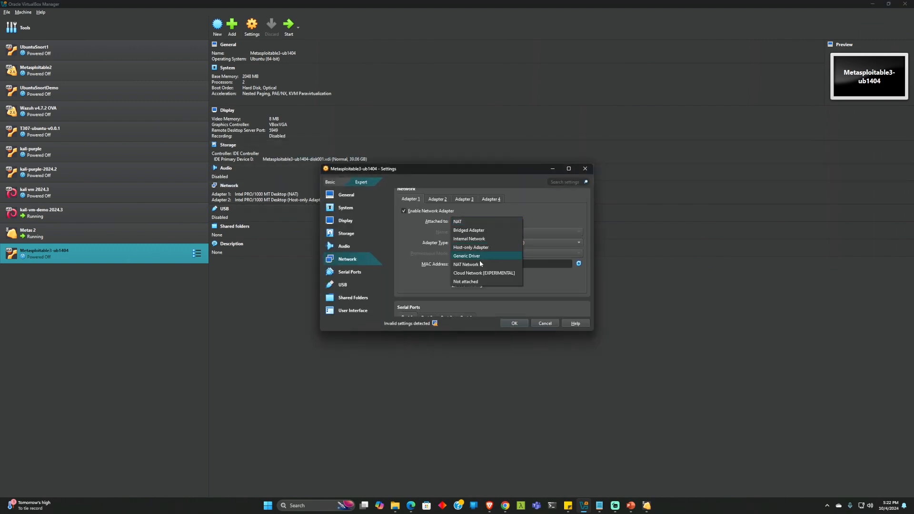
click(481, 264)
click(514, 323)
click(288, 26)
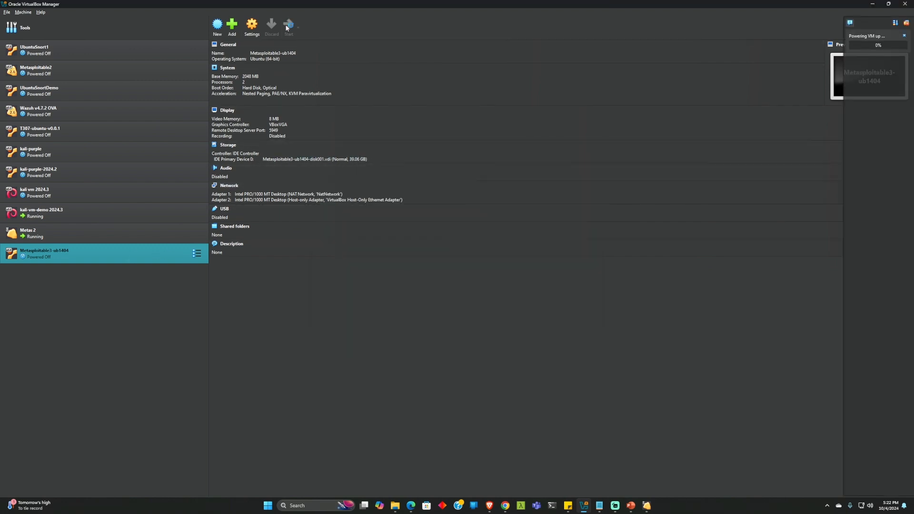
click(438, 281)
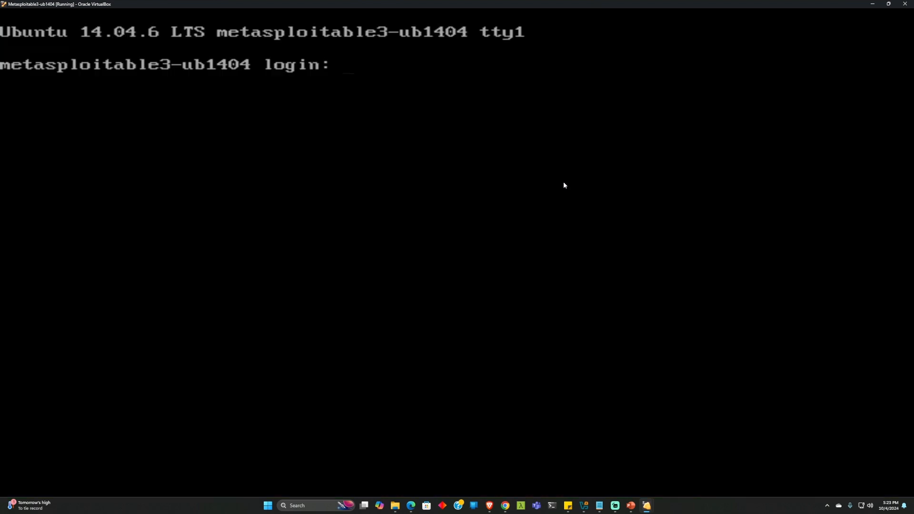
Log in to Metasploitable3 with the default account, run ifconfig, and open 10.0.2.5 in Kali's Firefox
text(vagrant)
key(Return)
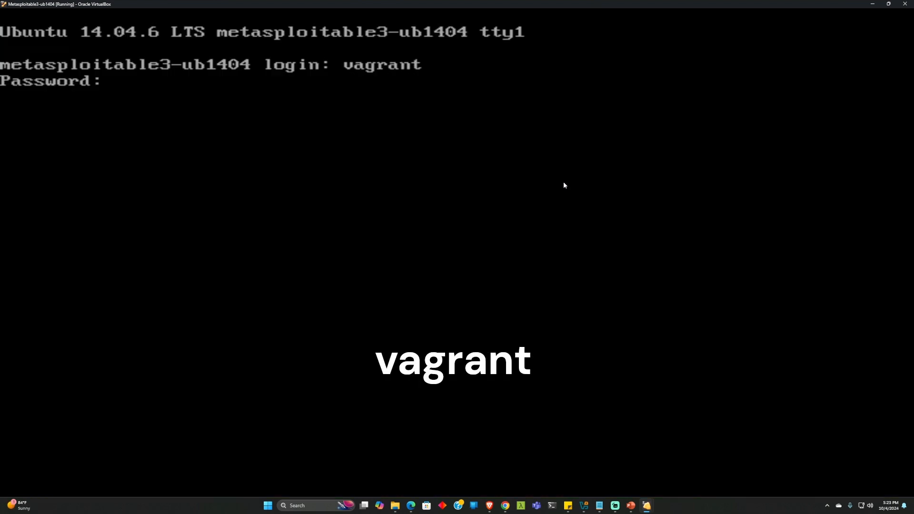
key(Return)
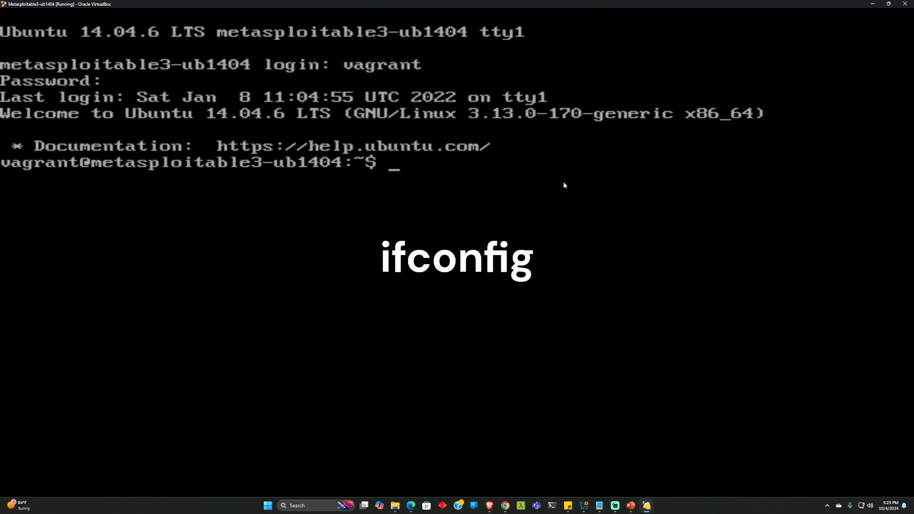
text(ifconfig)
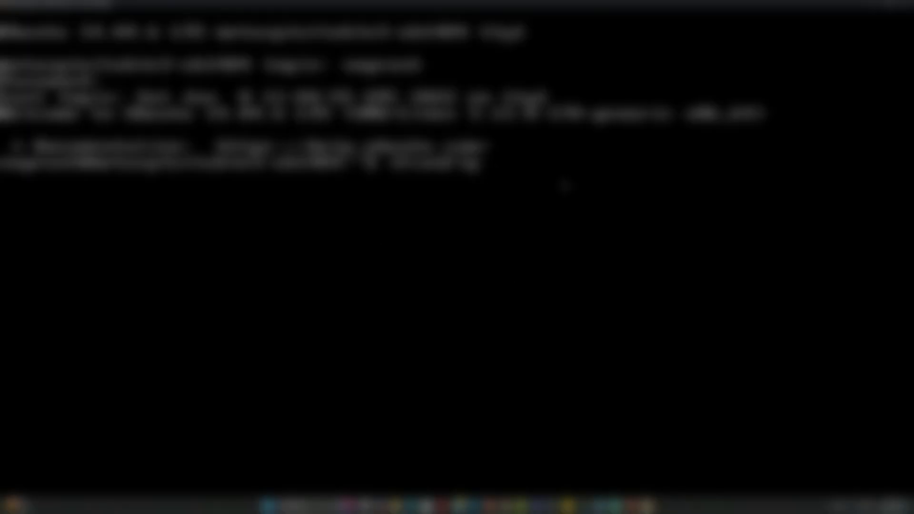
key(Return)
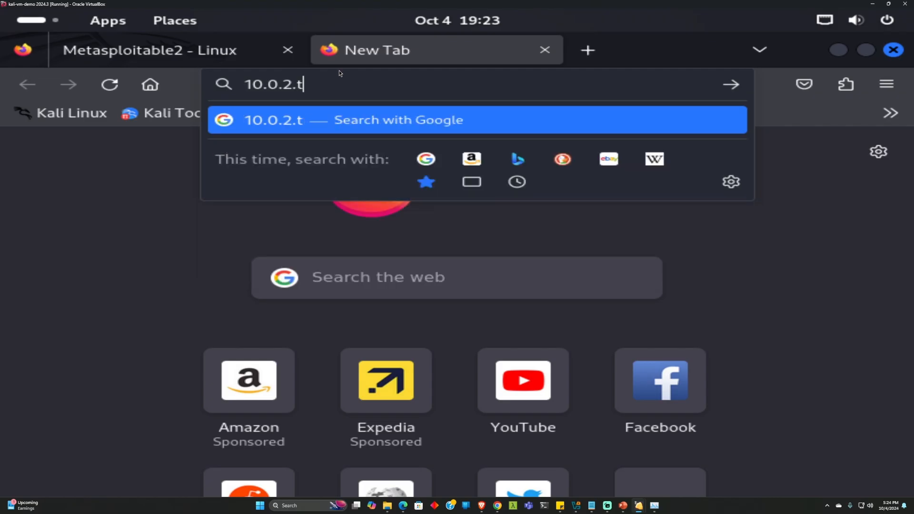
text(5)
key(Return)
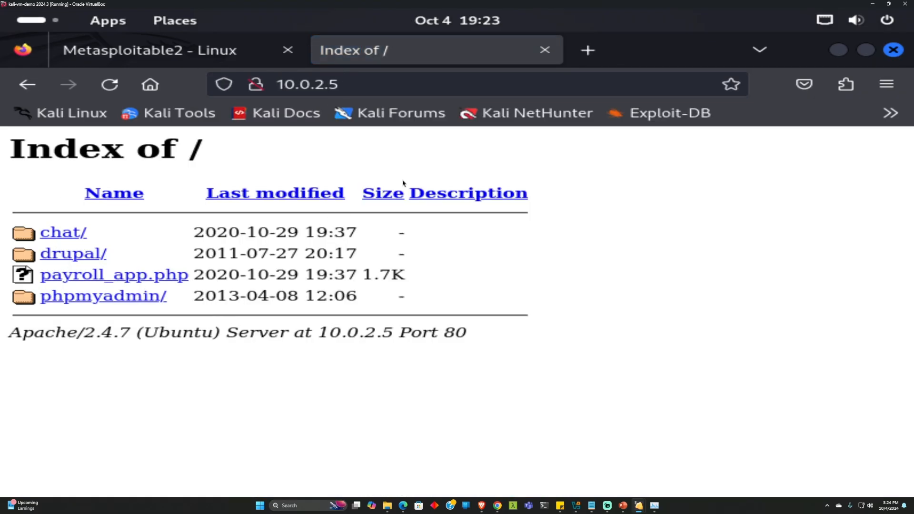
Flip between the 10.0.2.5 index and Metasploitable2 tabs, settling on 10.0.2.4, then minimize Firefox
click(211, 58)
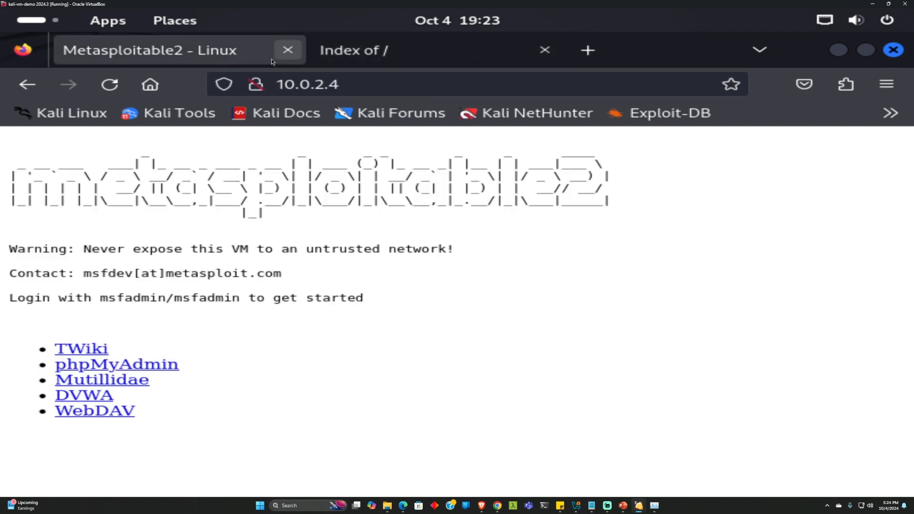
click(376, 57)
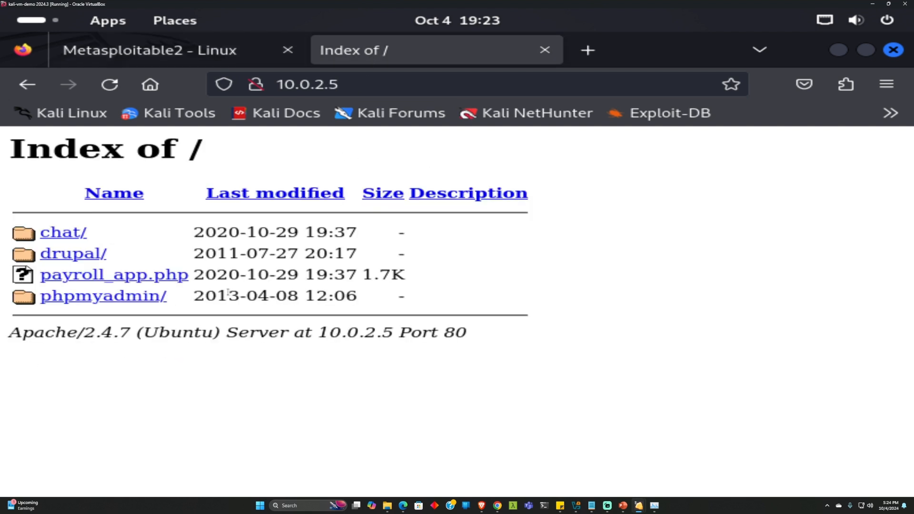
click(165, 54)
click(893, 50)
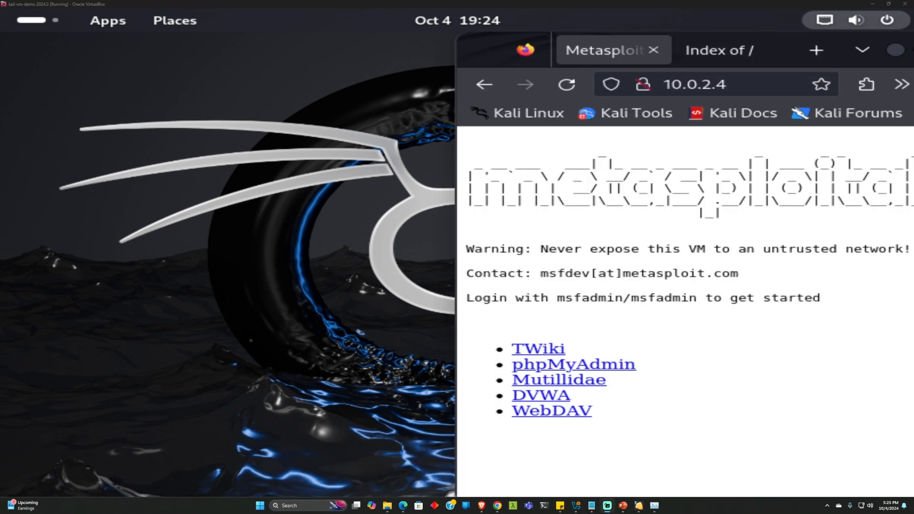
Launch a new Kali terminal from the applications menu and snap it to the left half
click(257, 161)
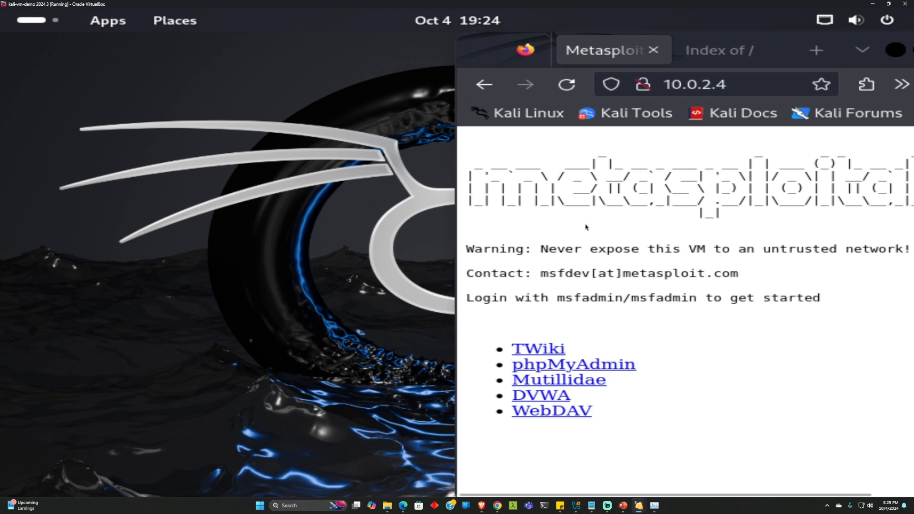
click(108, 21)
click(379, 62)
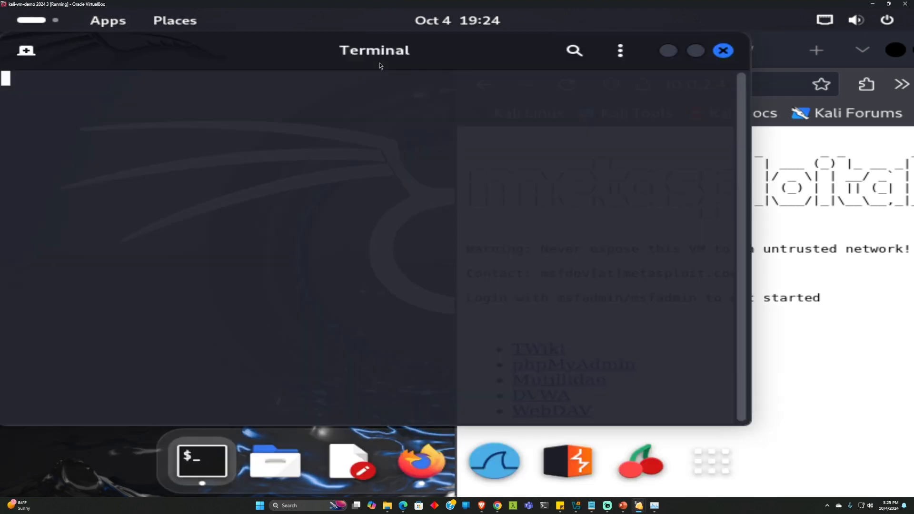
drag(352, 46, 2, 53)
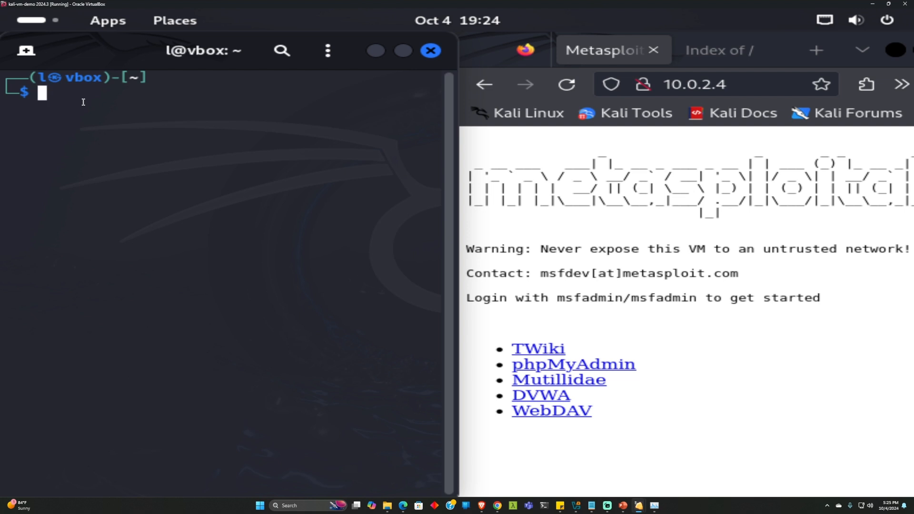
Read through the dirb manual with man dirb, including the username/password options, then quit it
text(man dirb)
key(Return)
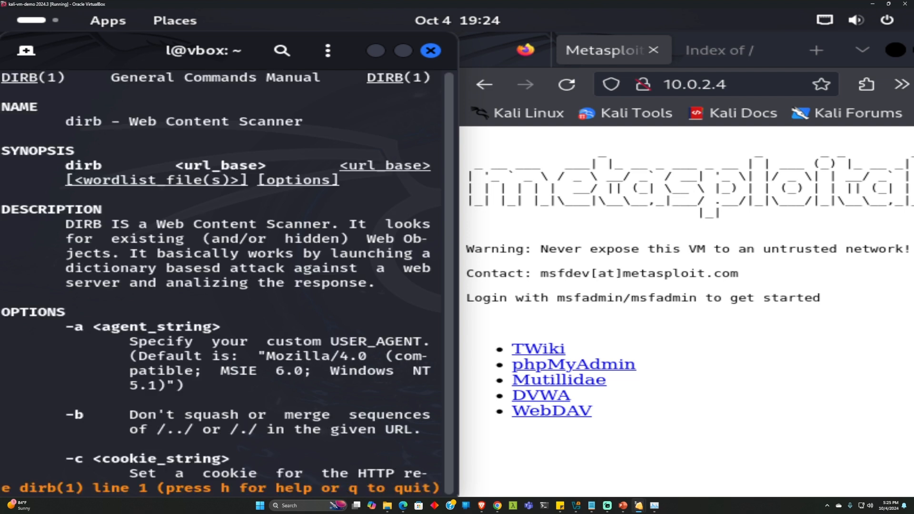
scroll(262, 305, down, 20)
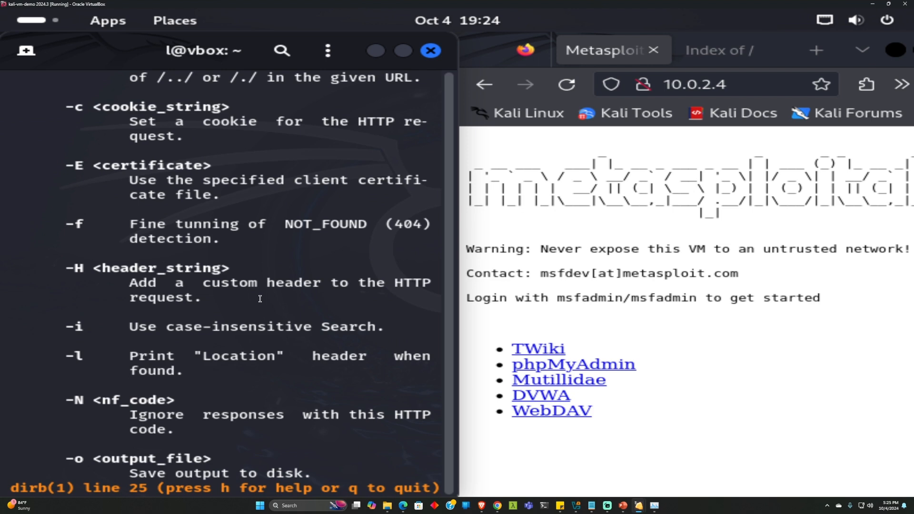
scroll(260, 297, up, 9)
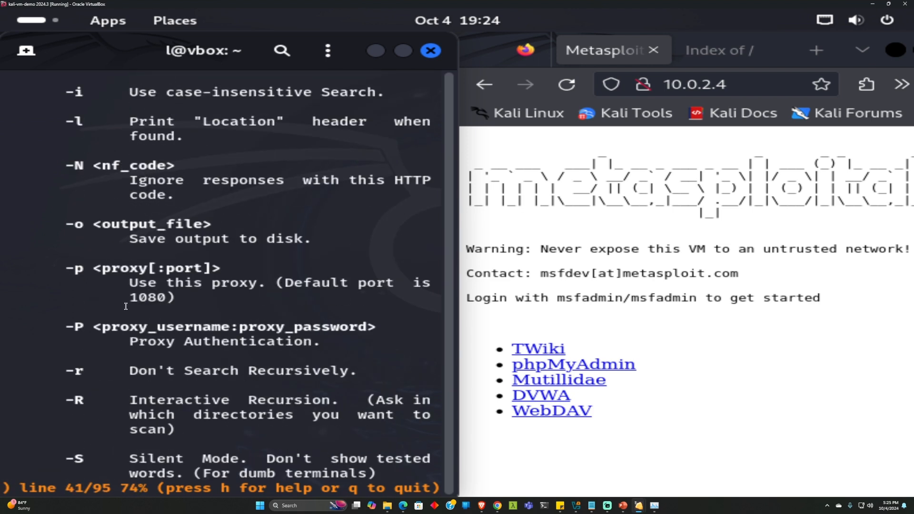
scroll(173, 228, up, 8)
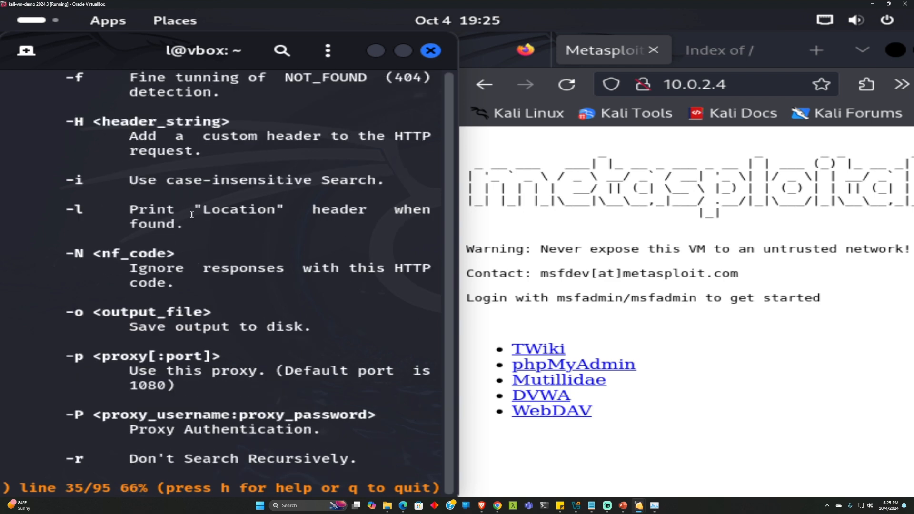
scroll(213, 320, down, 1)
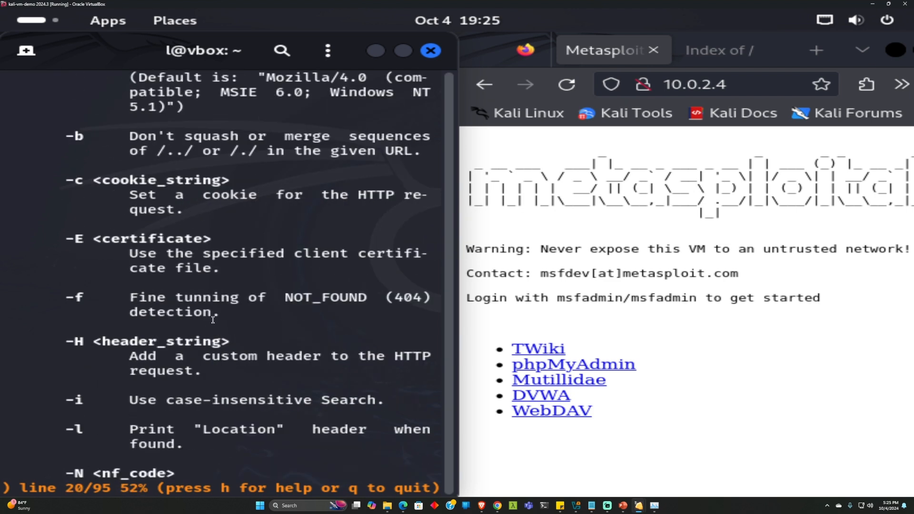
scroll(195, 351, down, 15)
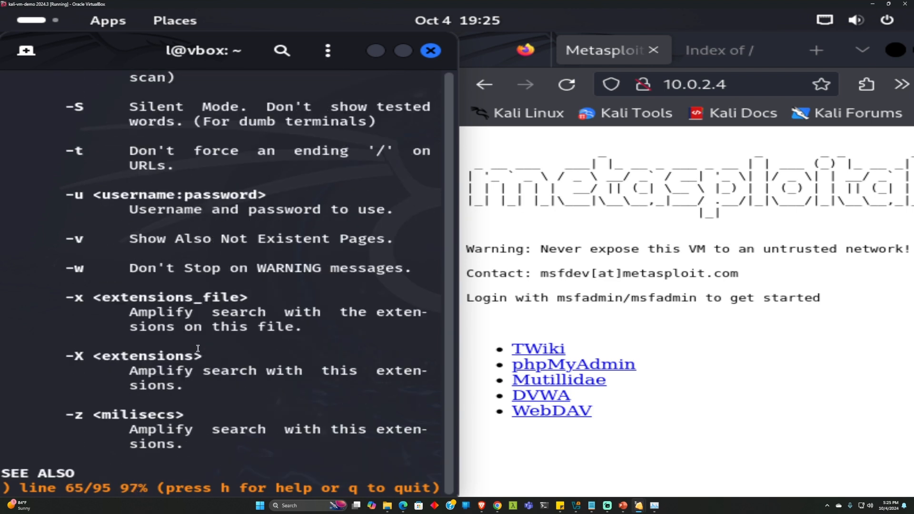
drag(111, 193, 168, 207)
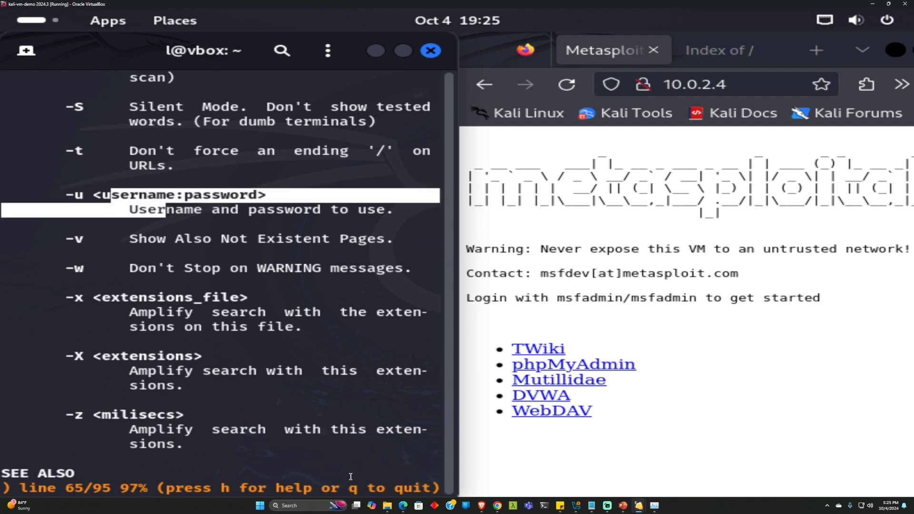
click(348, 474)
key(q)
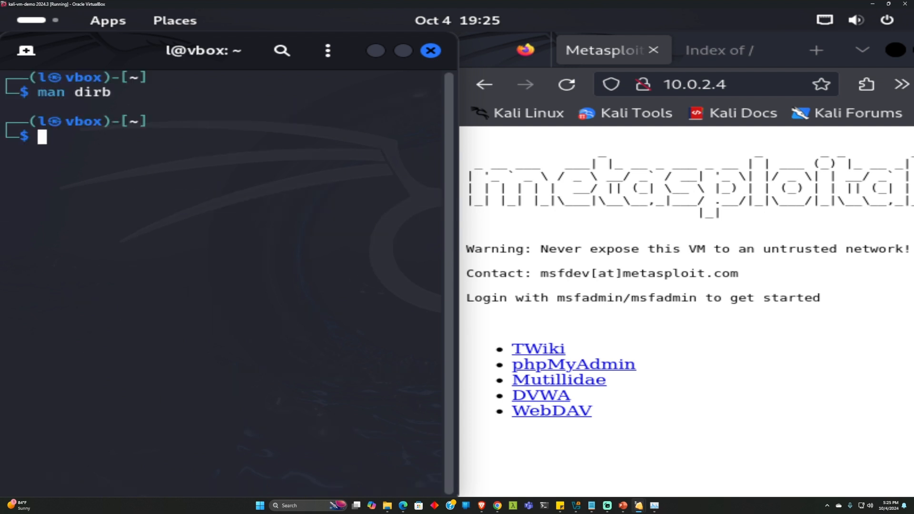
text(dirb http:/)
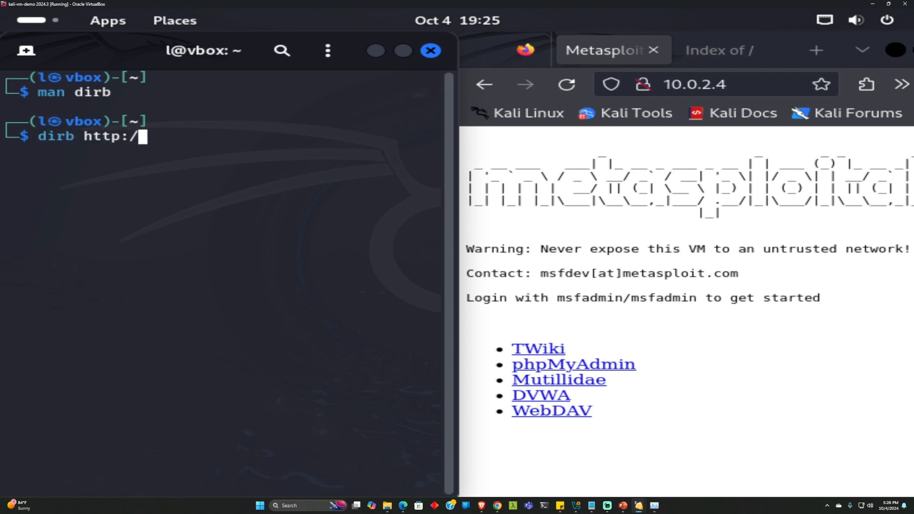
text(10.0.2.4)
key(Return)
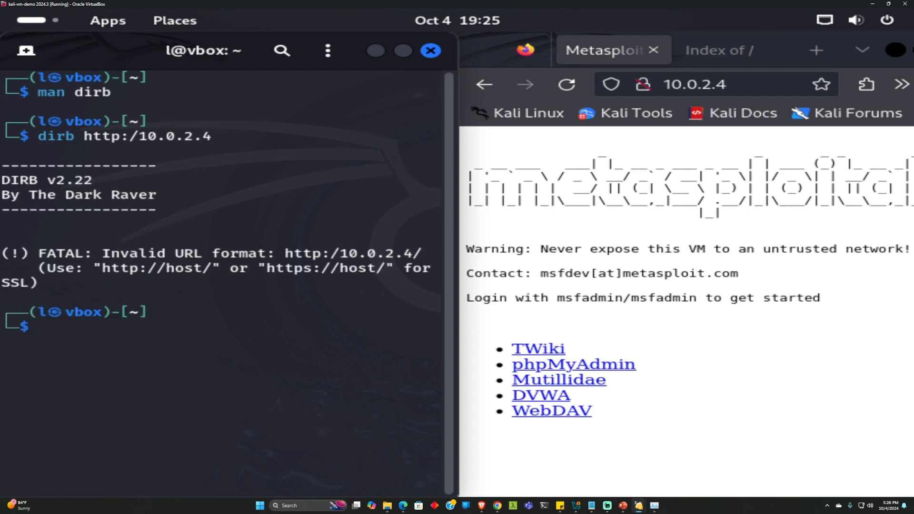
key(Up)
key(Left)
key(Left)
key(Left)
key(Left)
key(Left)
key(Left)
key(Left)
key(Left)
key(Left)
text(/)
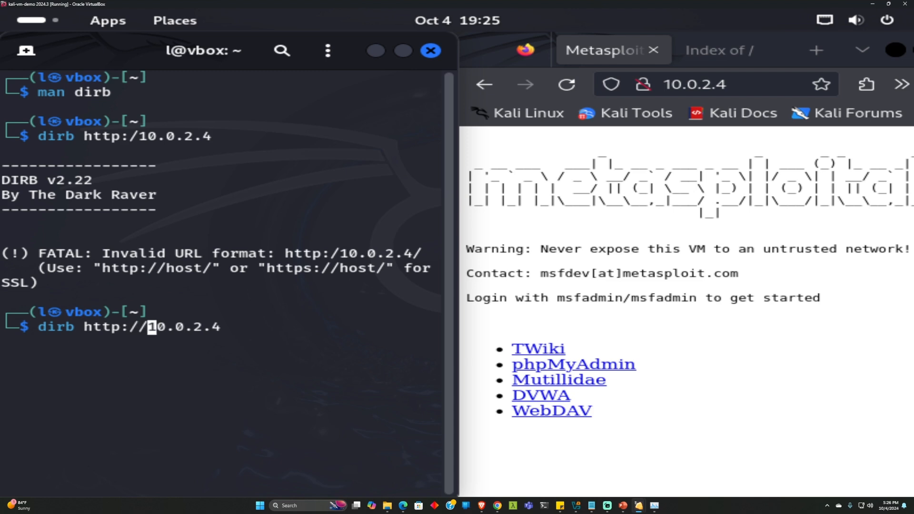
key(Return)
double_click(410, 58)
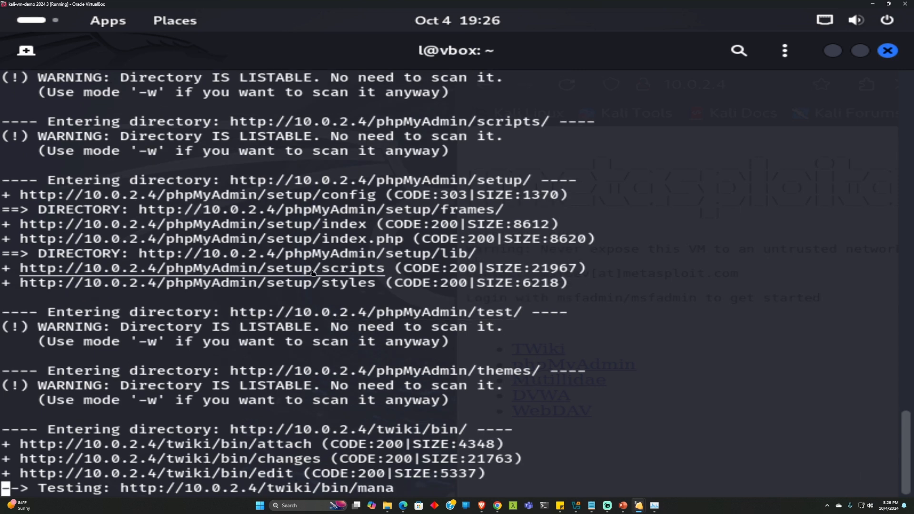
scroll(376, 346, up, 5)
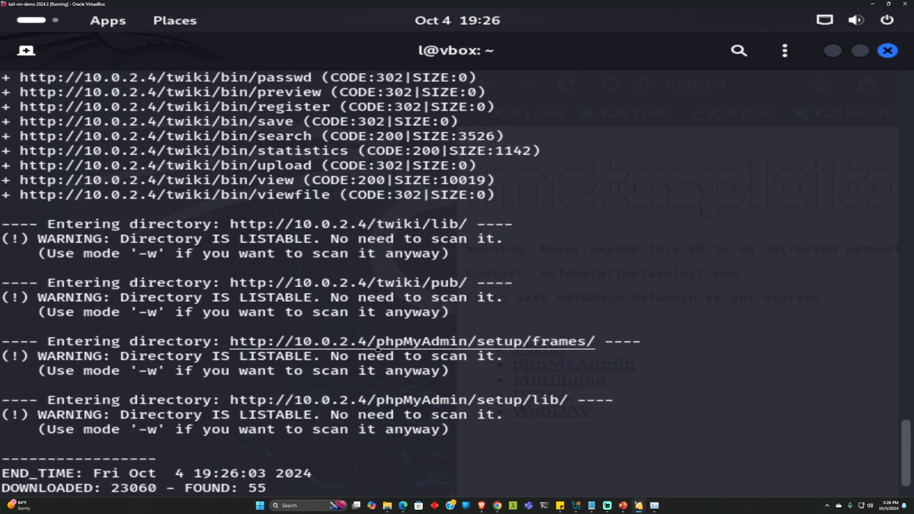
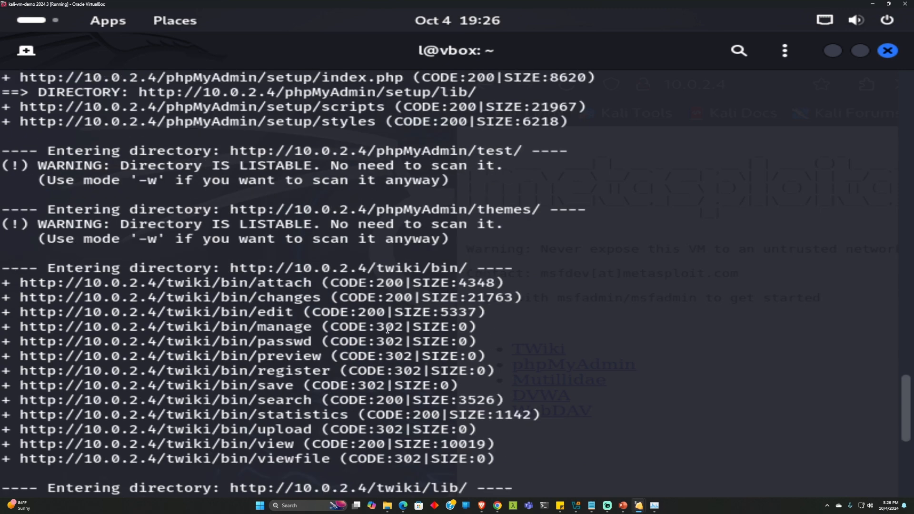
scroll(455, 300, up, 12)
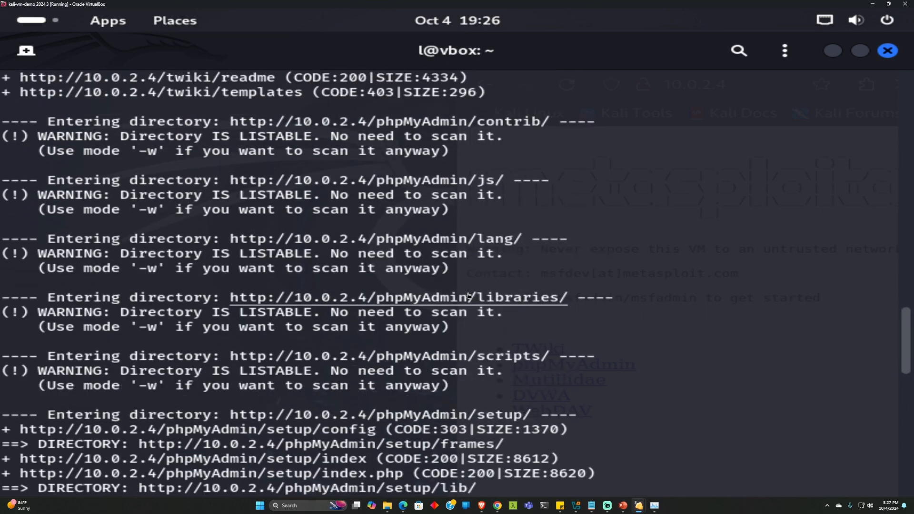
Review the finished dirb scan output for 10.0.2.4, then switch to the host browser
scroll(469, 288, down, 18)
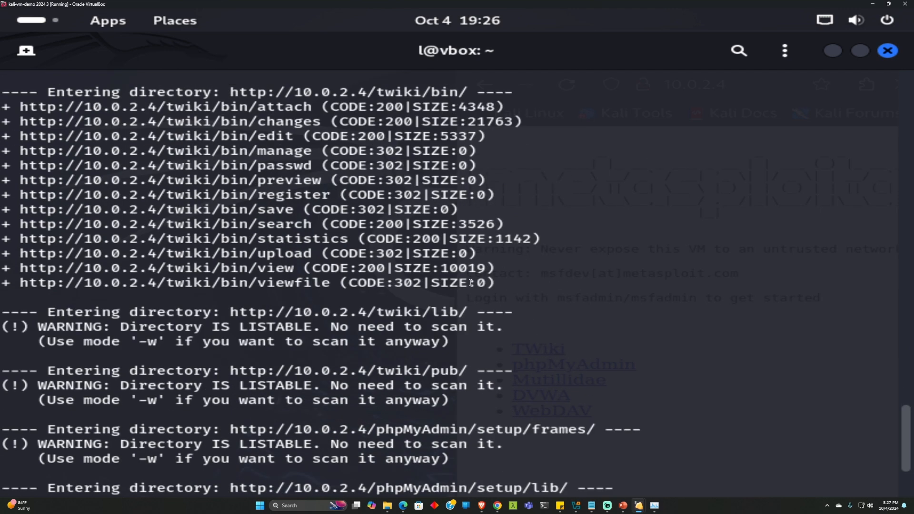
click(497, 506)
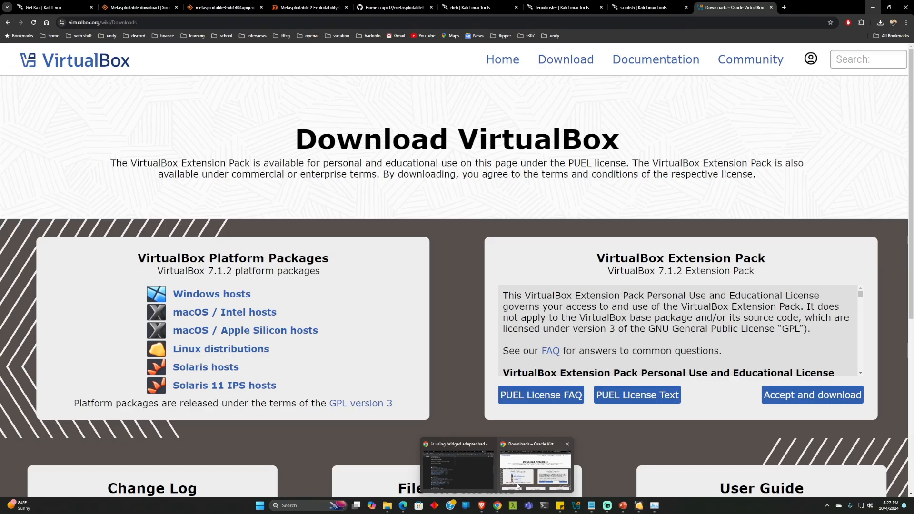
Look over the Kali Tools pages for dirb and feroxbuster in the host browser
click(537, 467)
click(458, 12)
scroll(387, 193, up, 10)
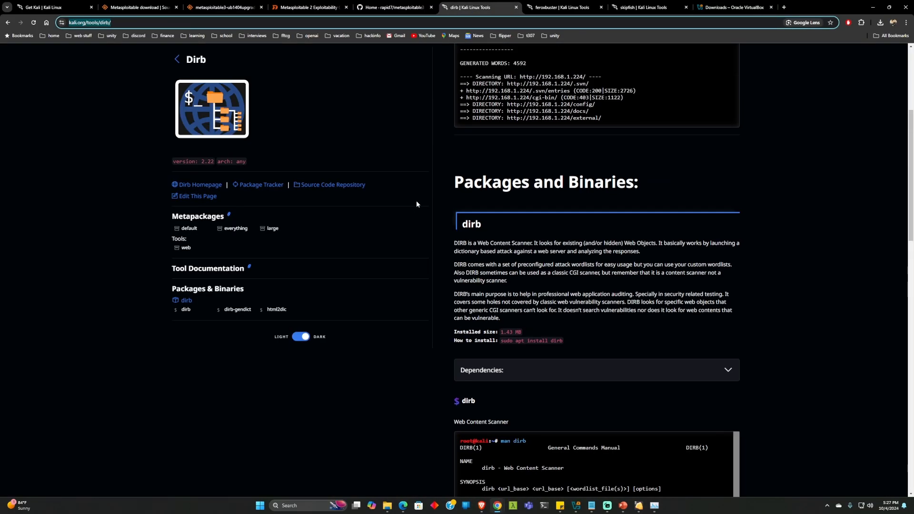
scroll(434, 204, down, 10)
scroll(434, 211, down, 6)
key(ctrl+Tab)
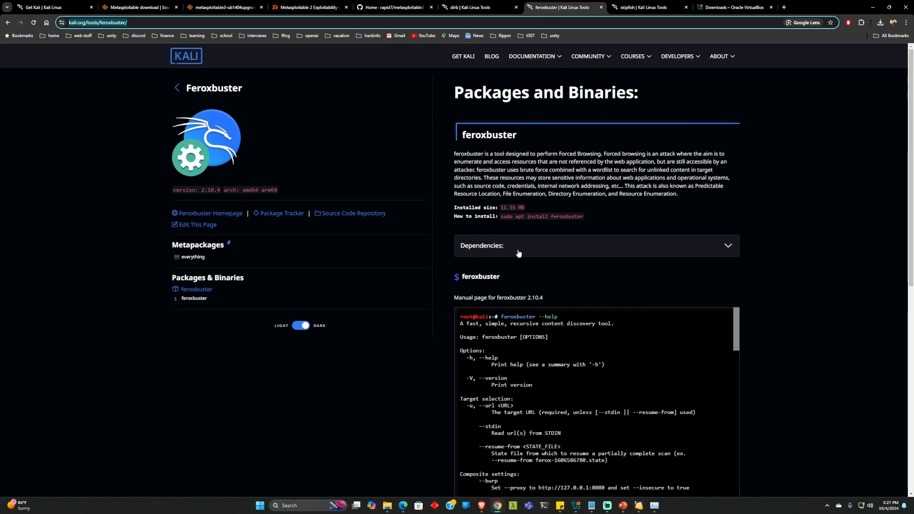
scroll(503, 278, down, 7)
scroll(502, 275, up, 7)
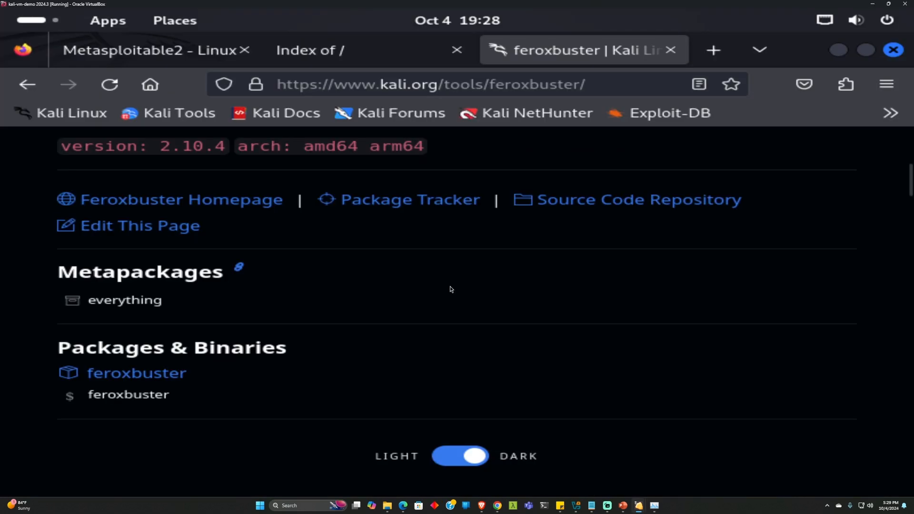
scroll(450, 289, down, 3)
scroll(542, 307, up, 5)
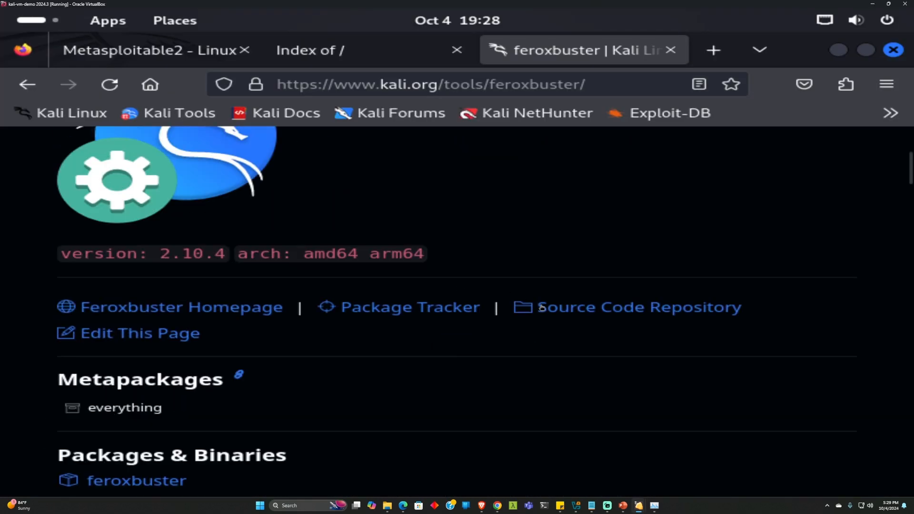
Select the Kali apt install command in the feroxbuster source repository README, then minimize Firefox
click(542, 307)
scroll(491, 316, down, 10)
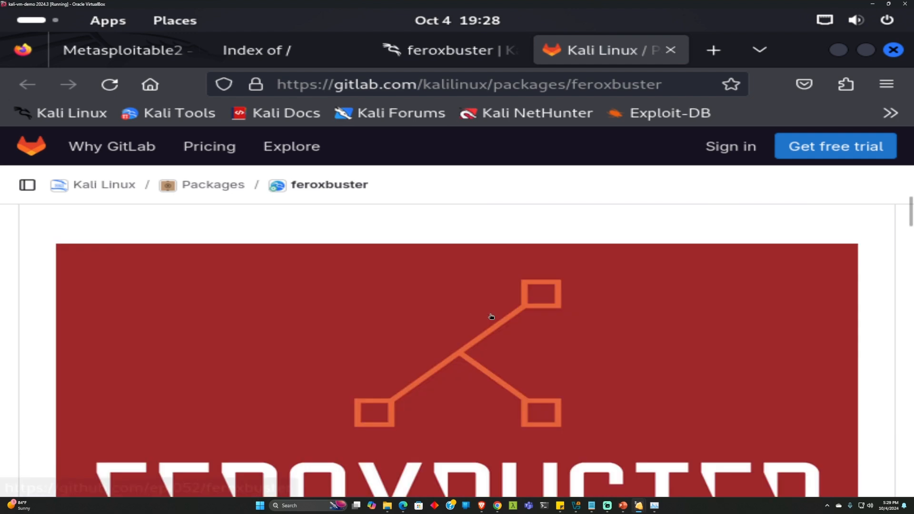
scroll(491, 316, down, 8)
scroll(491, 317, up, 2)
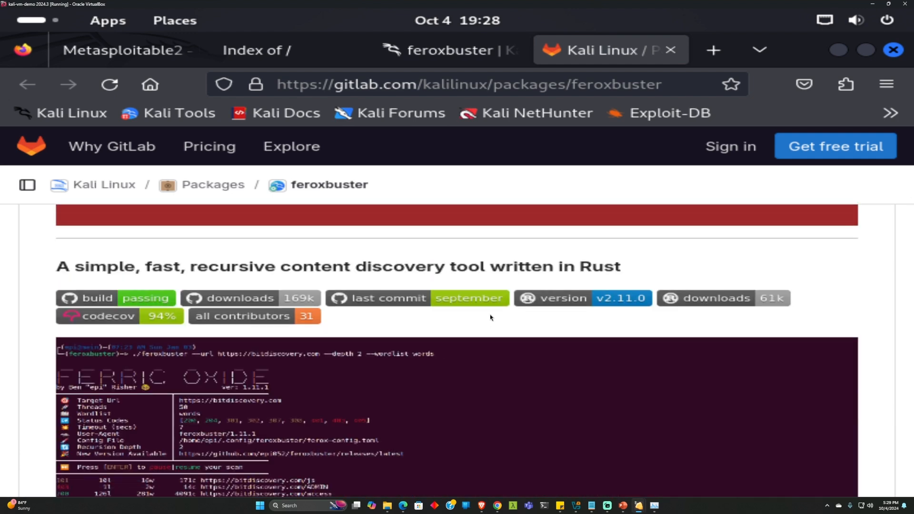
scroll(490, 314, down, 15)
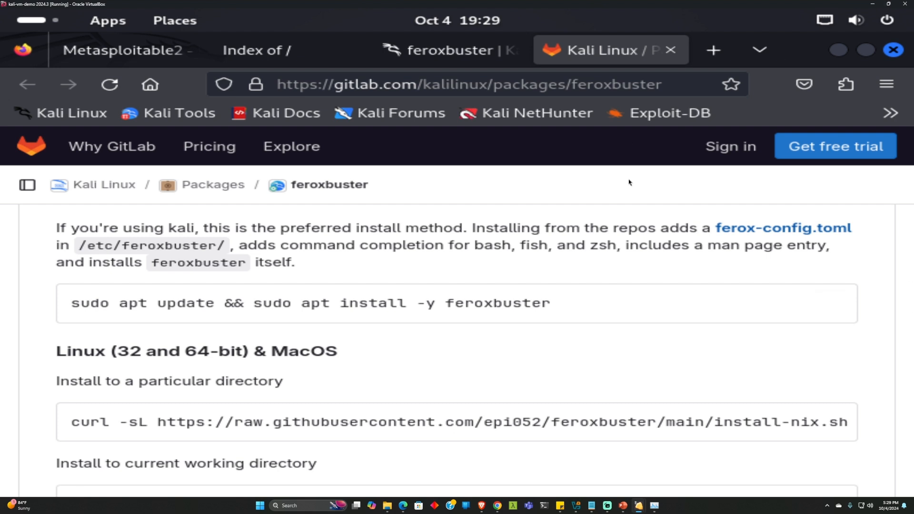
drag(554, 305, 72, 312)
key(super+c)
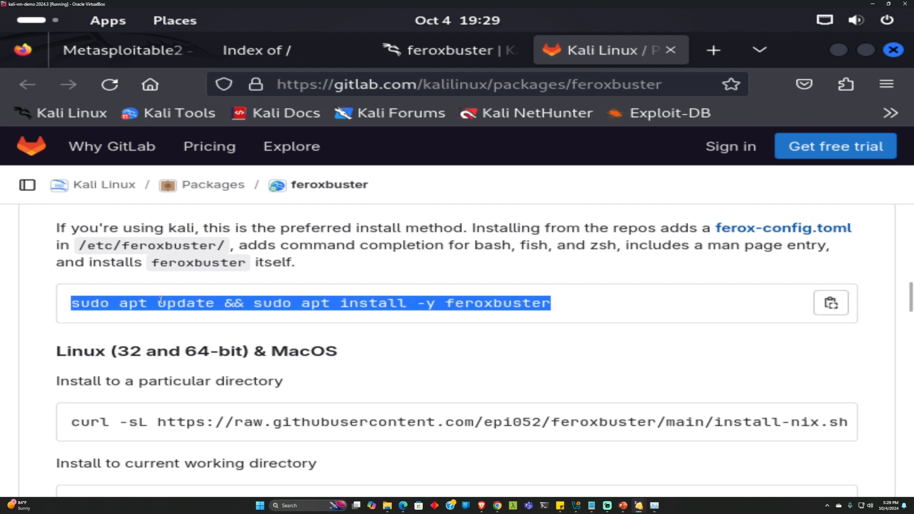
click(838, 50)
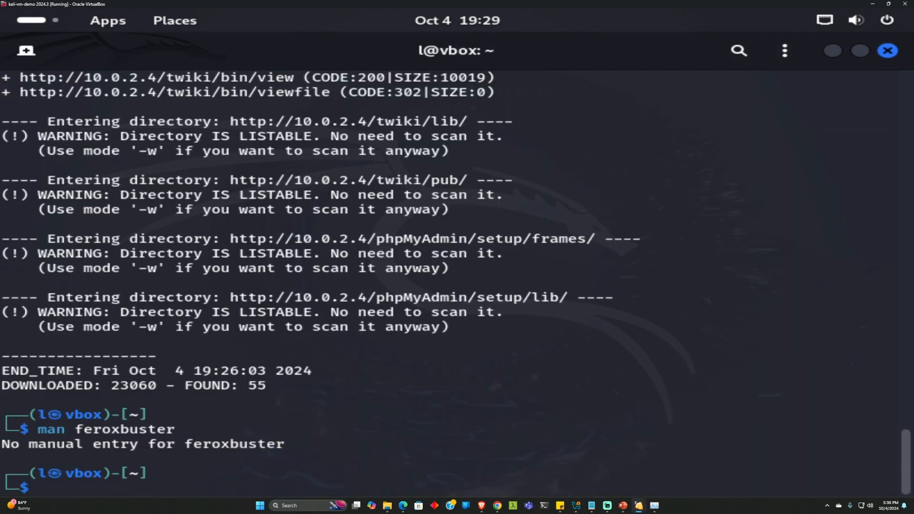
Clear the terminal, run the pasted apt update and feroxbuster install with sudo, then search 'seclists'
key(ctrl+l)
right_click(251, 265)
click(310, 327)
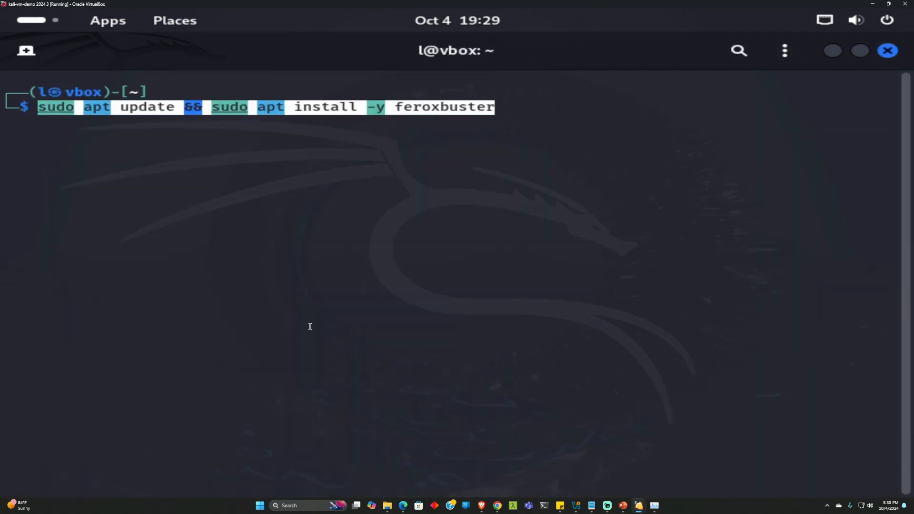
key(Up)
key(Down)
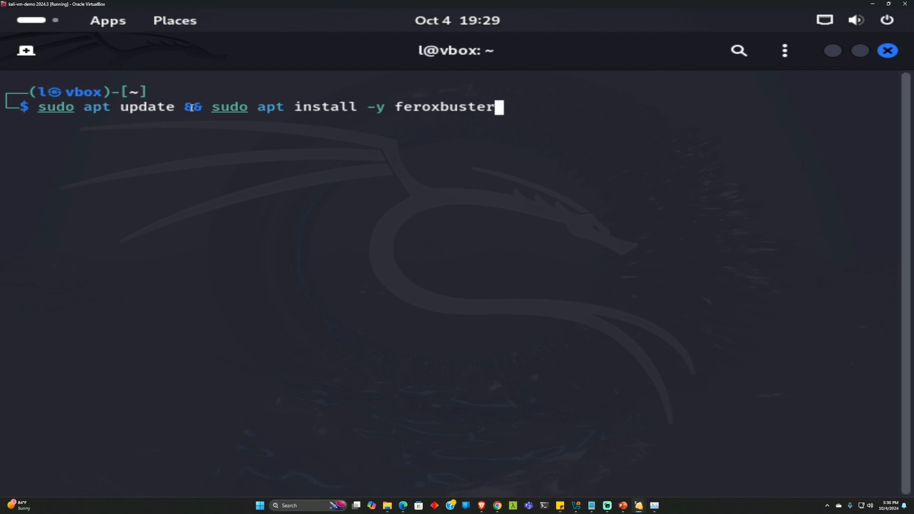
key(Return)
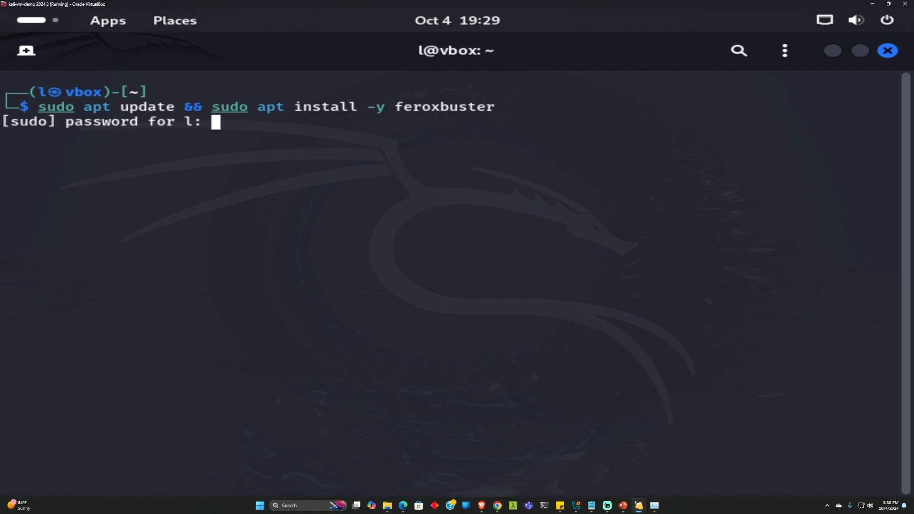
key(Return)
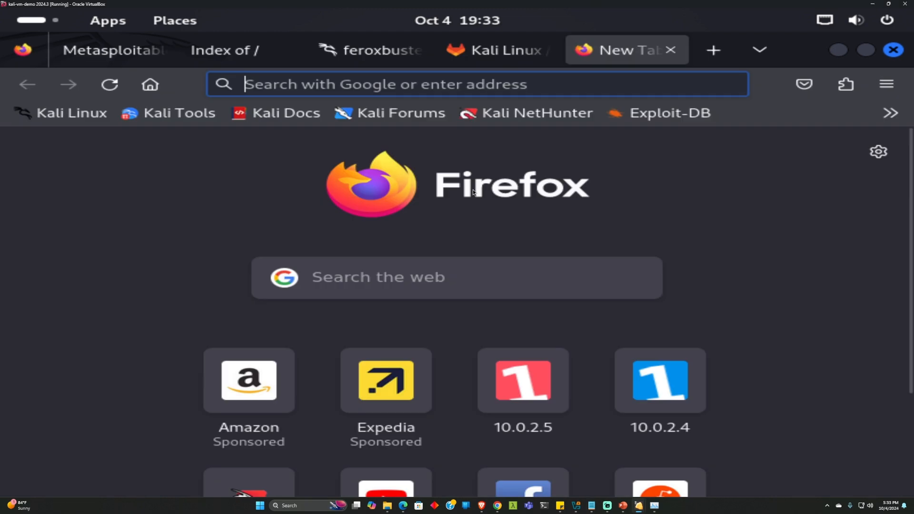
text(sec)
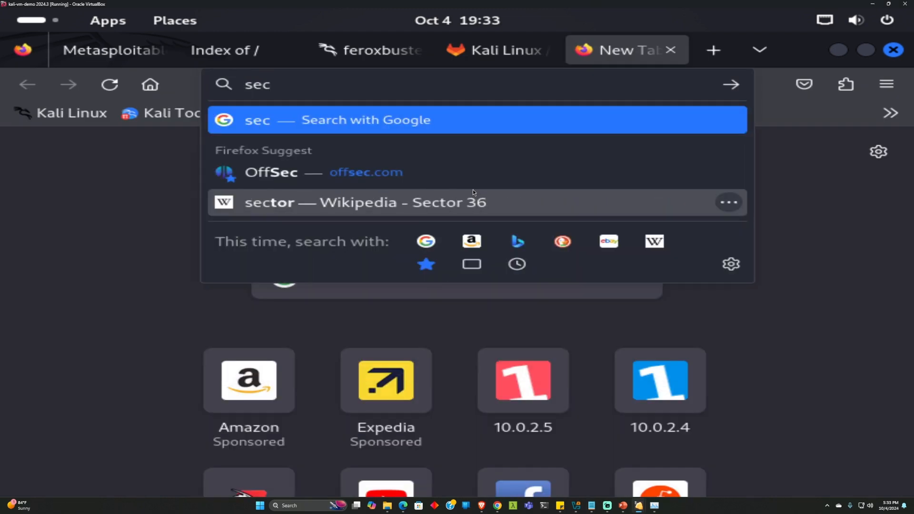
text(lists)
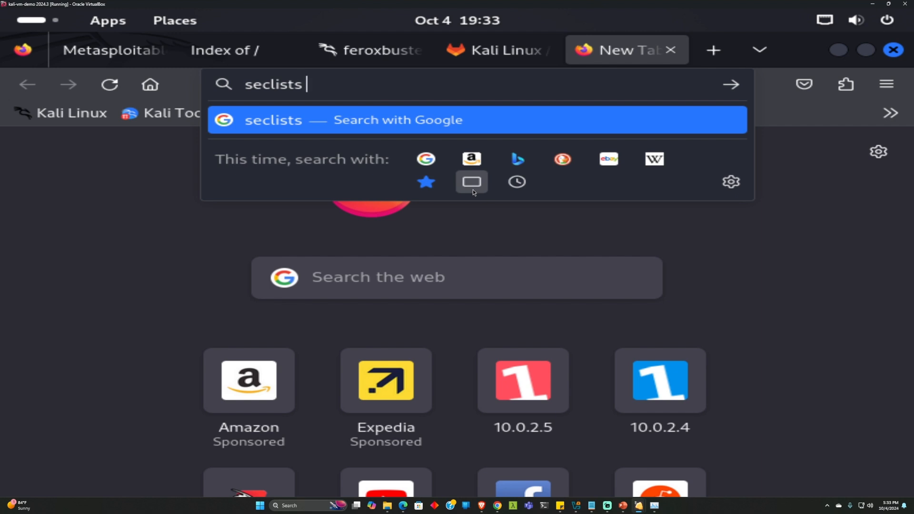
Open the SecLists GitHub repository from the Google search results
key(Return)
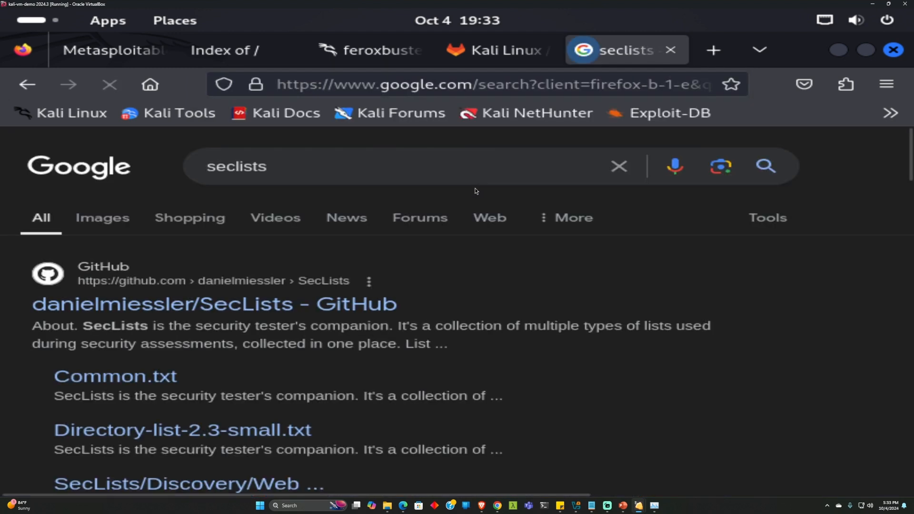
click(200, 307)
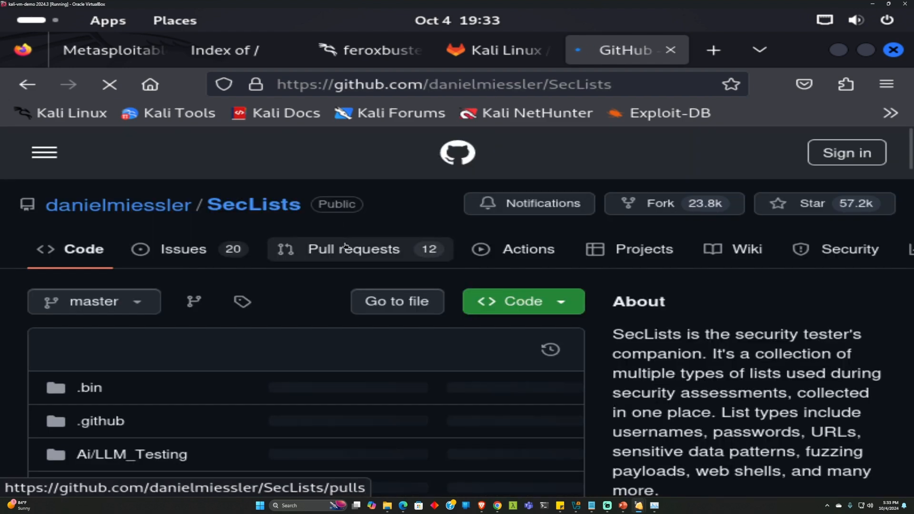
scroll(333, 265, down, 5)
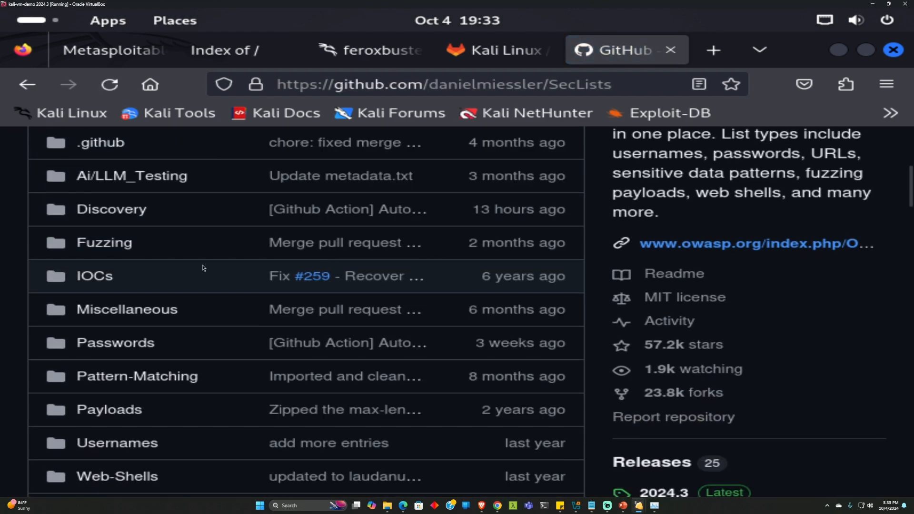
scroll(203, 266, up, 5)
scroll(201, 264, down, 3)
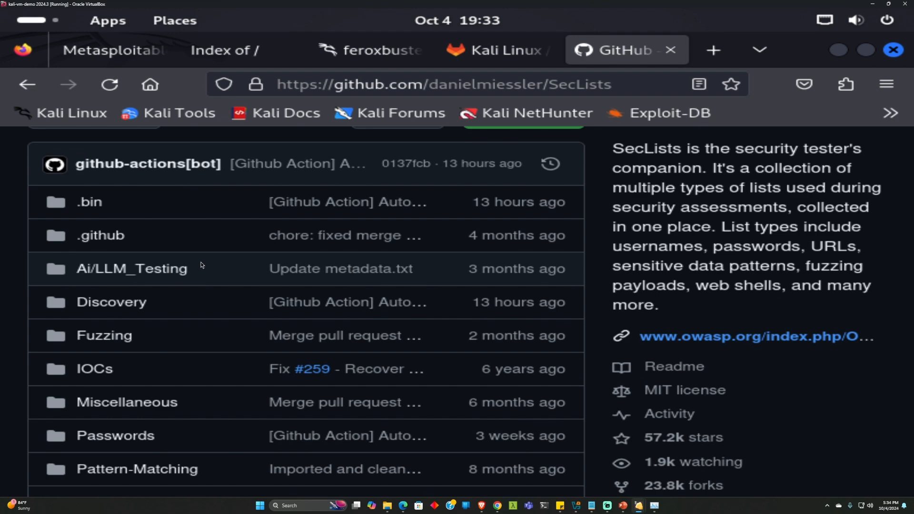
scroll(191, 268, down, 2)
scroll(181, 270, up, 2)
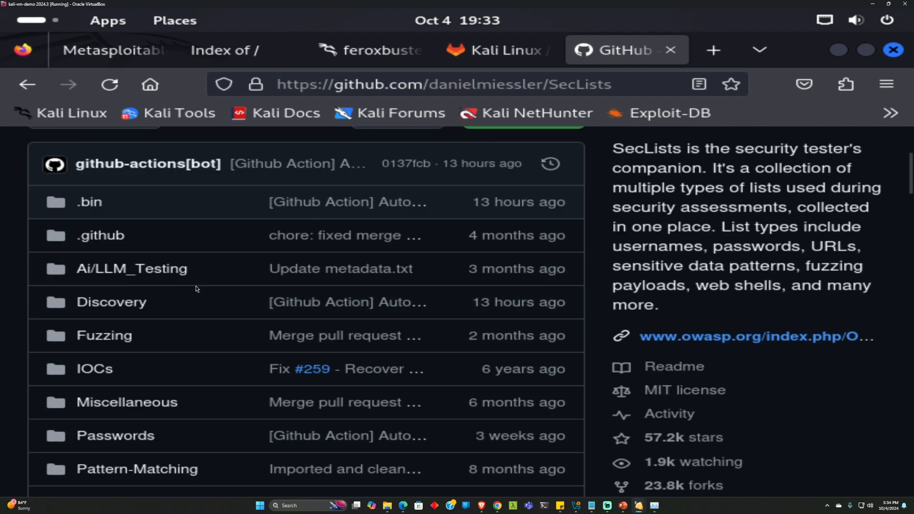
Download the raw Discovery/Web-Content/common.txt wordlist from SecLists
click(157, 297)
scroll(161, 296, down, 1)
click(119, 446)
scroll(147, 365, down, 4)
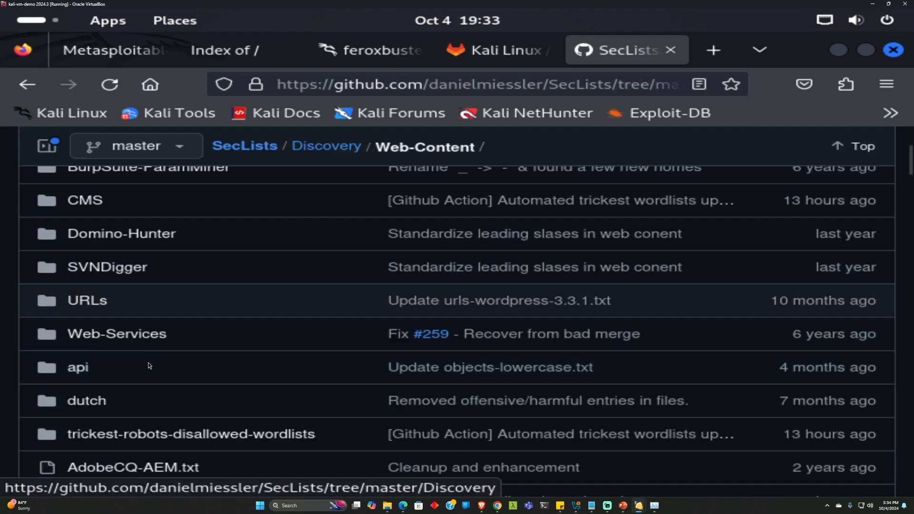
scroll(149, 361, down, 10)
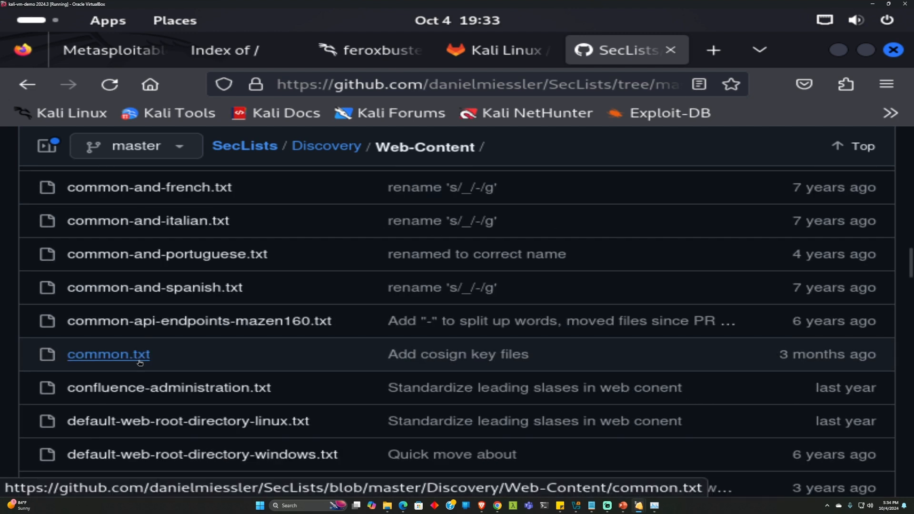
click(147, 355)
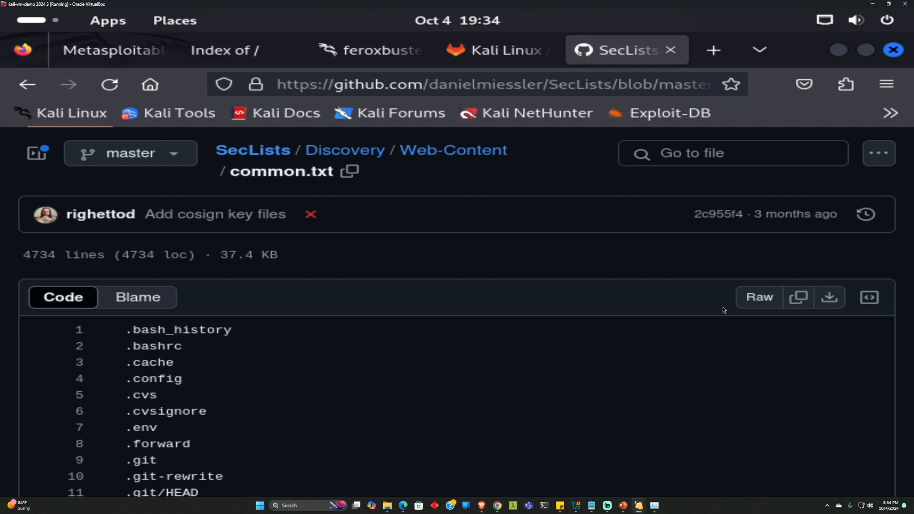
click(834, 301)
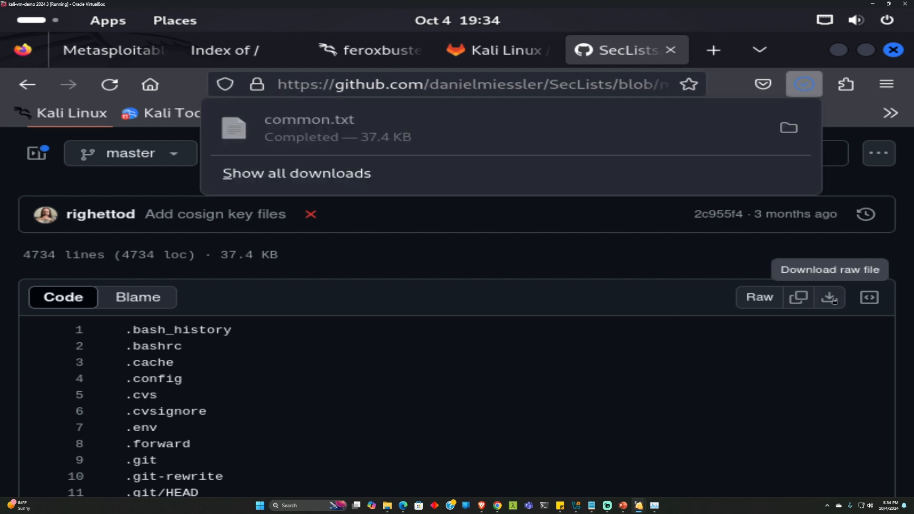
Move the downloaded common.txt from Downloads to the Desktop
click(789, 127)
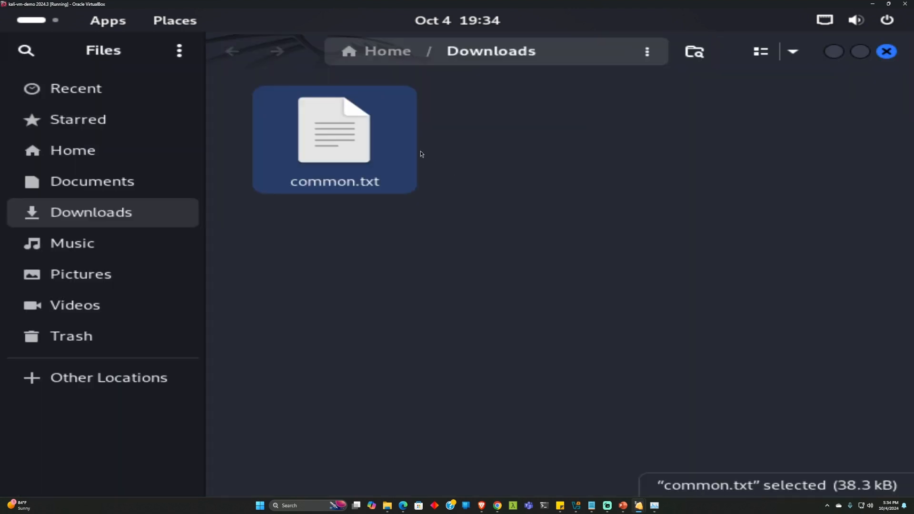
right_click(347, 148)
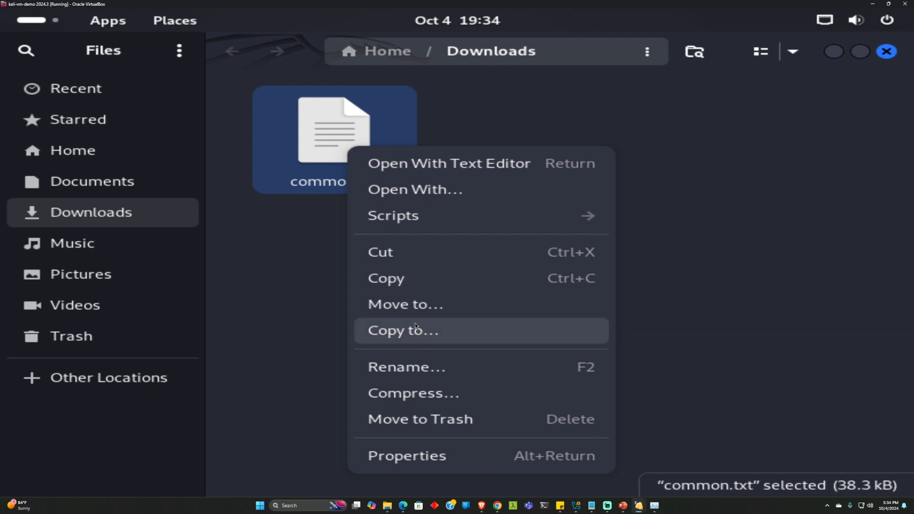
click(413, 307)
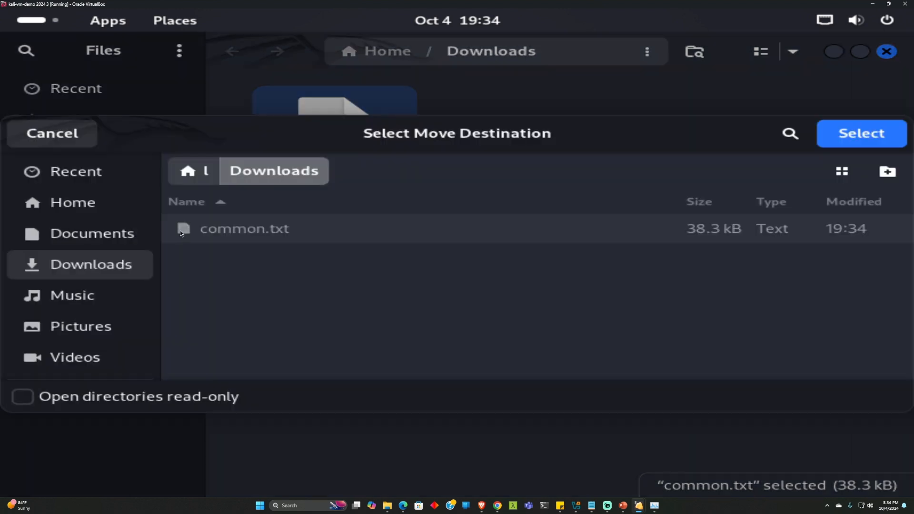
click(100, 233)
click(86, 202)
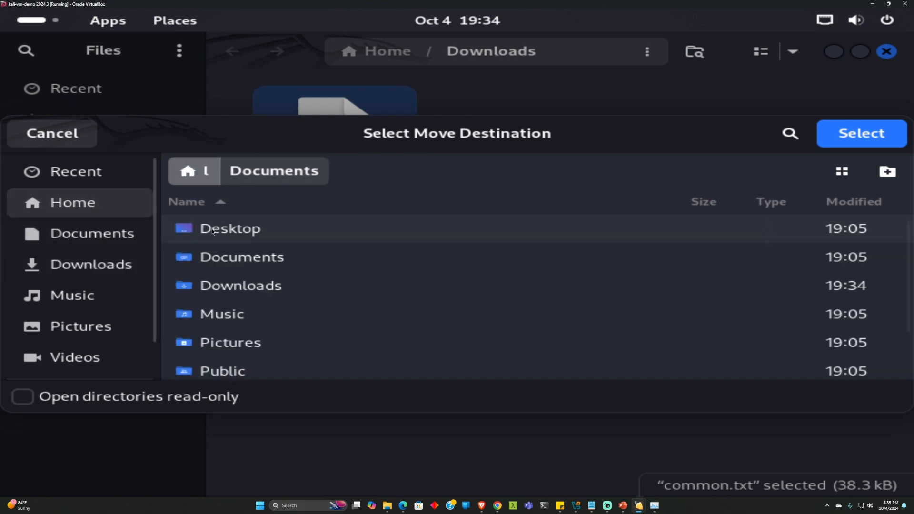
double_click(213, 232)
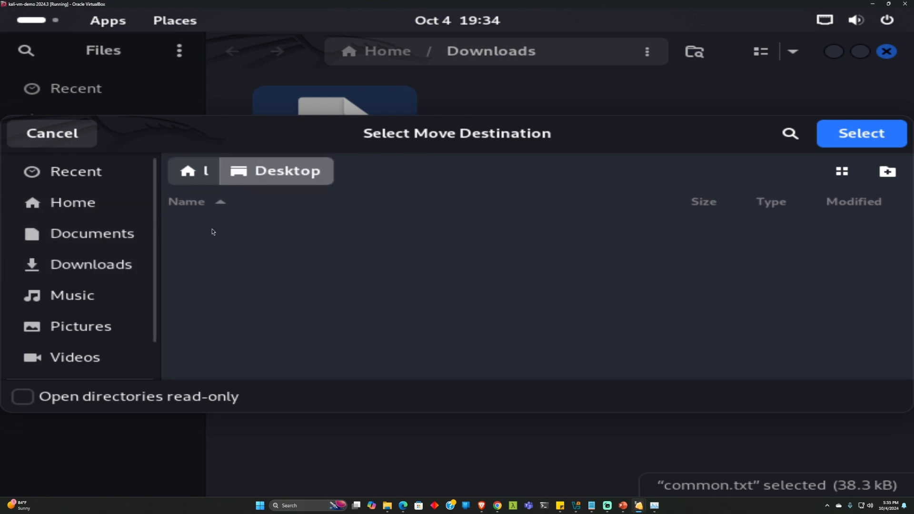
click(849, 139)
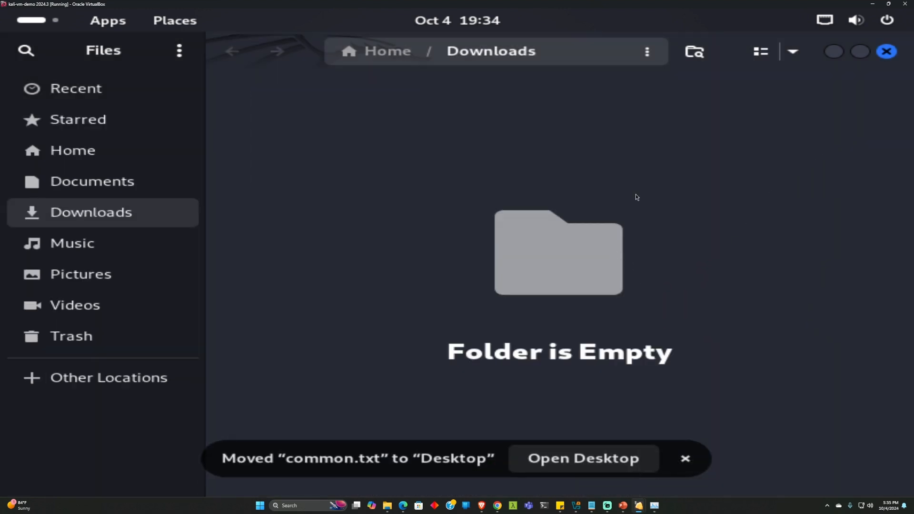
Open common.txt from the Desktop in Text Editor, scroll through the word list, then minimize it
click(834, 53)
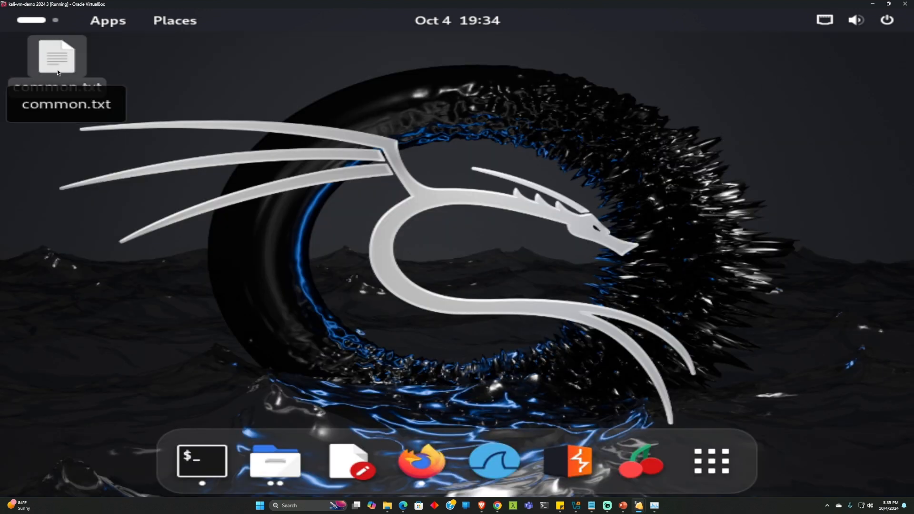
click(58, 72)
double_click(58, 72)
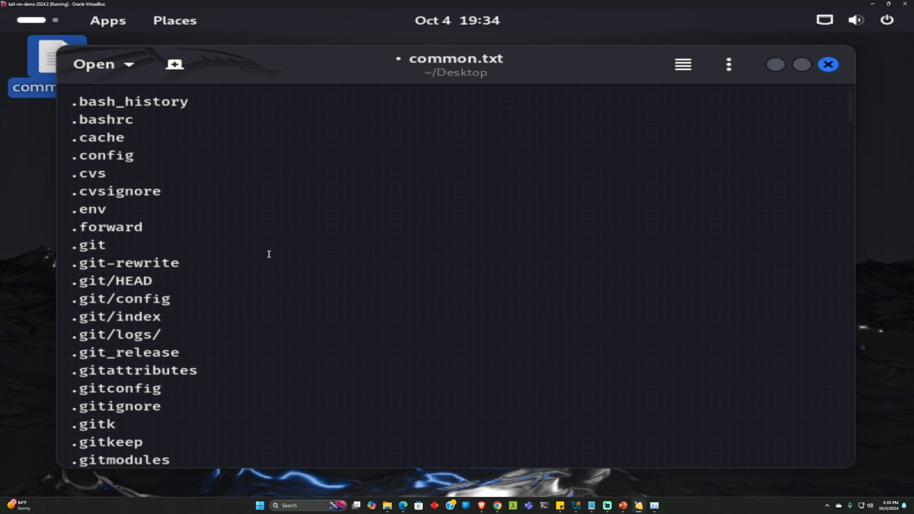
scroll(267, 249, down, 5)
scroll(268, 247, down, 2)
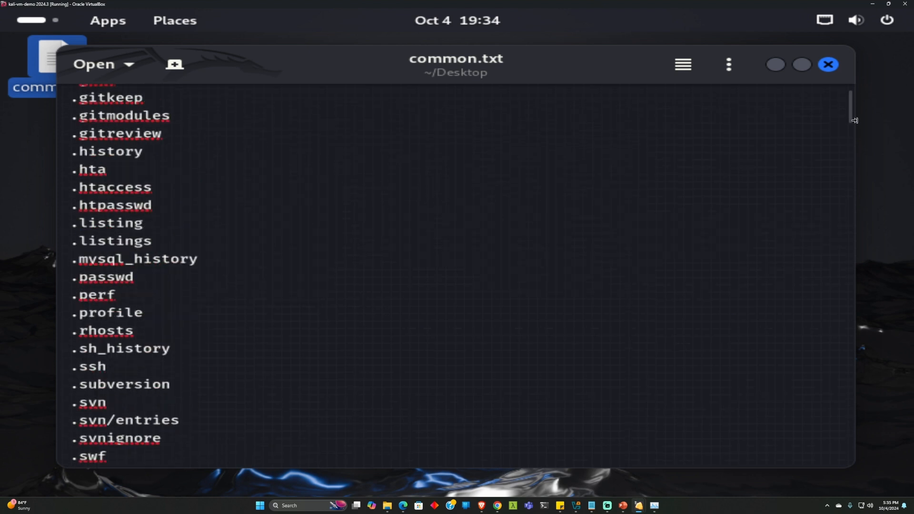
drag(843, 250, 833, 463)
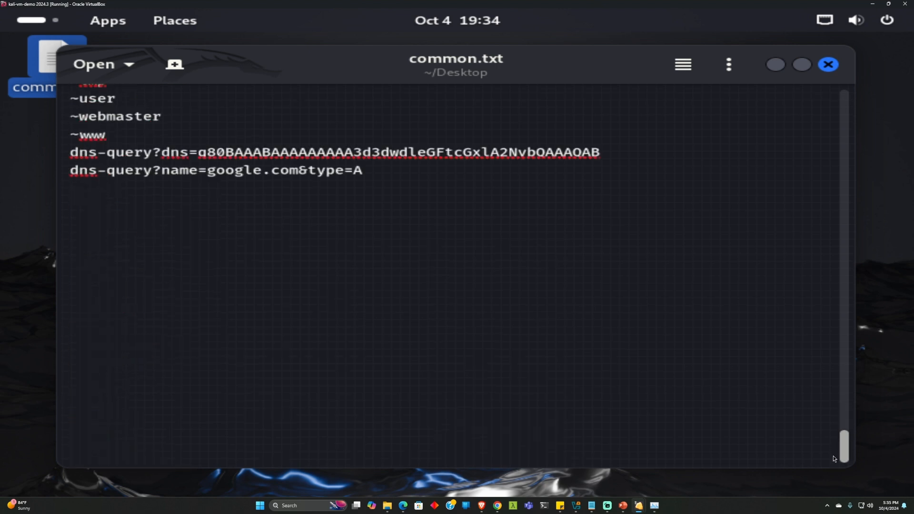
drag(833, 347, 839, 123)
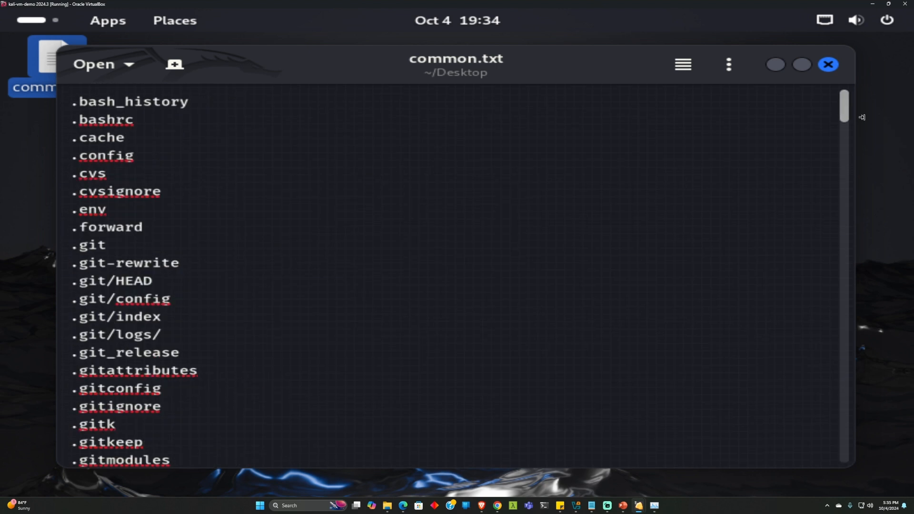
click(782, 68)
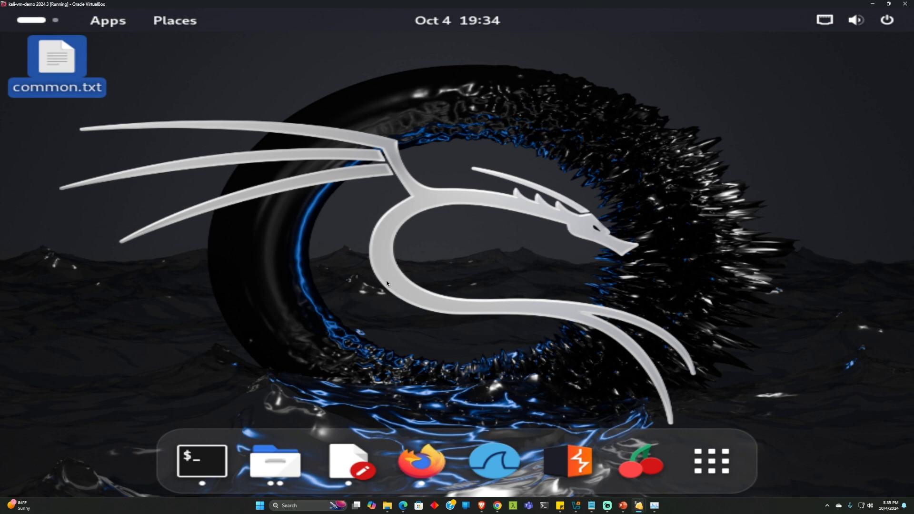
click(198, 458)
text(clear)
key(Return)
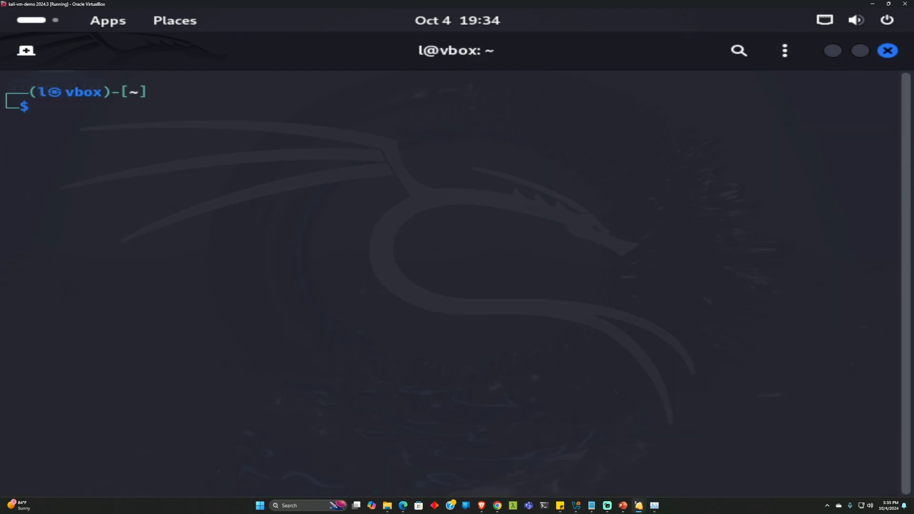
text(fer)
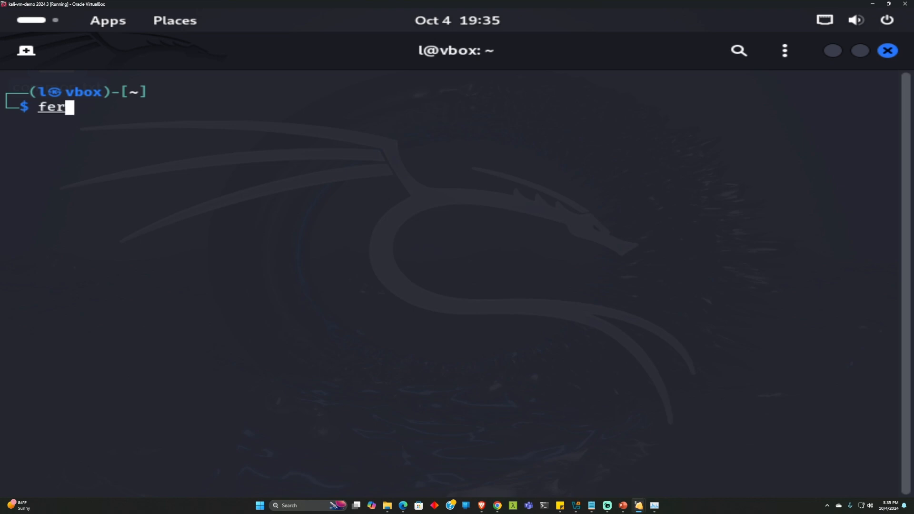
text(oxbuster -u )
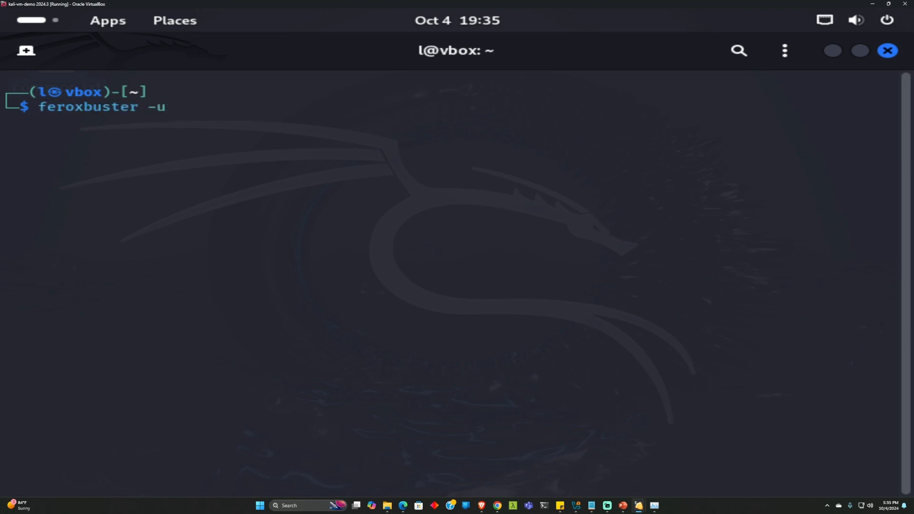
text(http://10.0.2.4 -w /home/l/Desktop/common.txt)
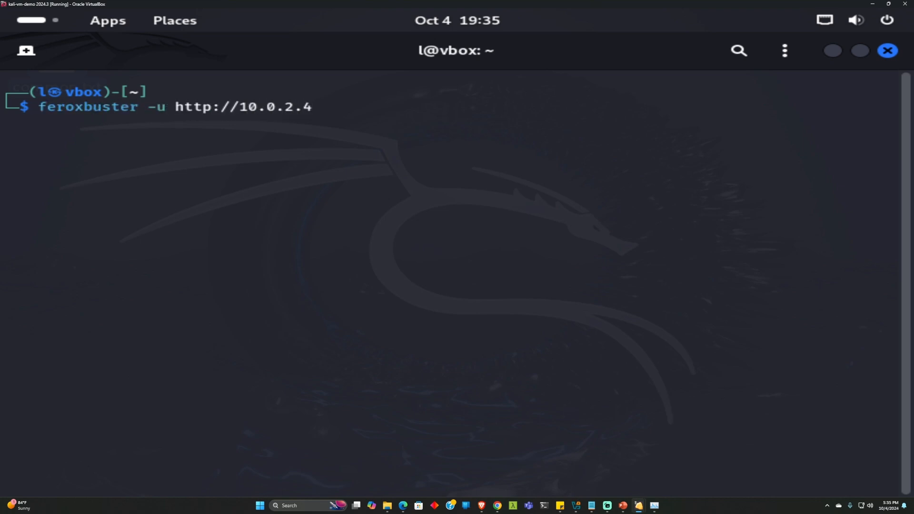
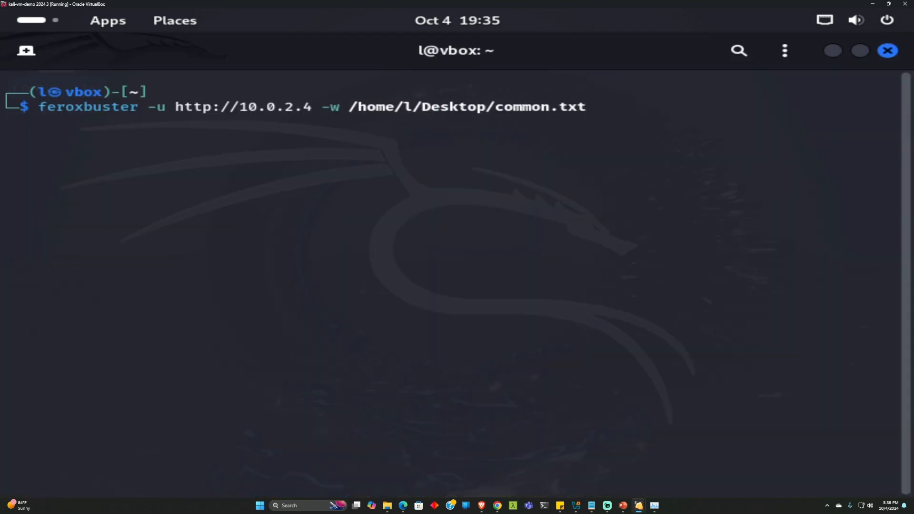
key(Return)
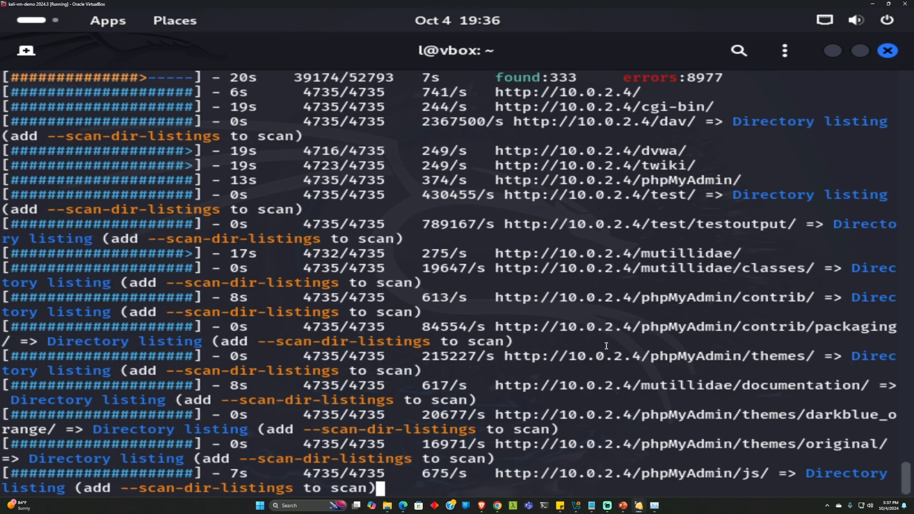
scroll(606, 345, up, 8)
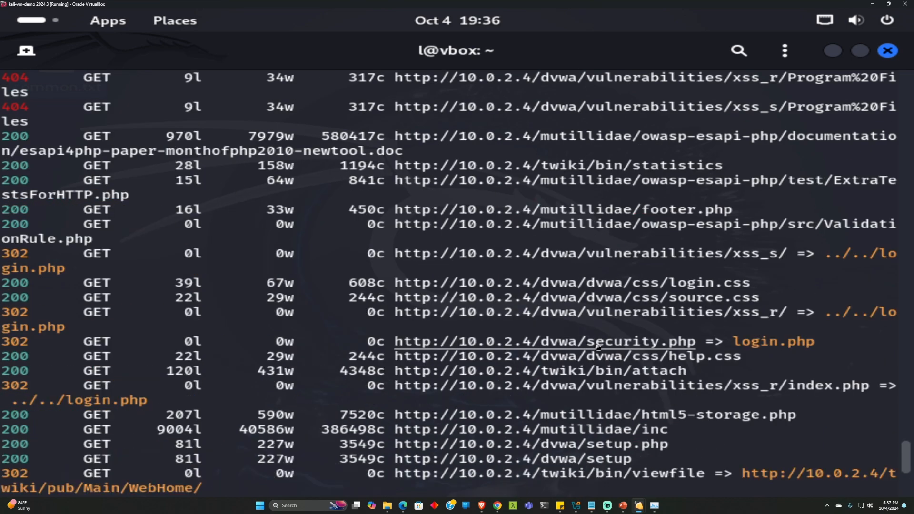
scroll(598, 350, down, 10)
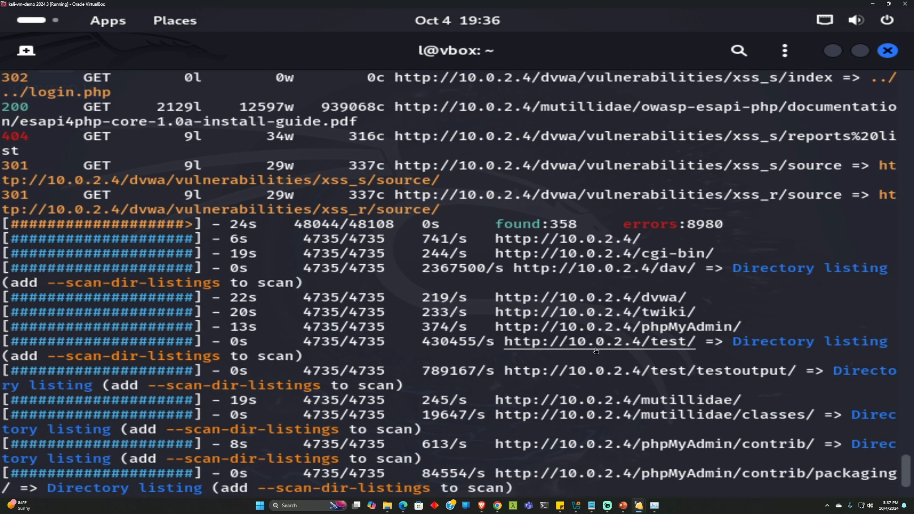
scroll(596, 351, down, 2)
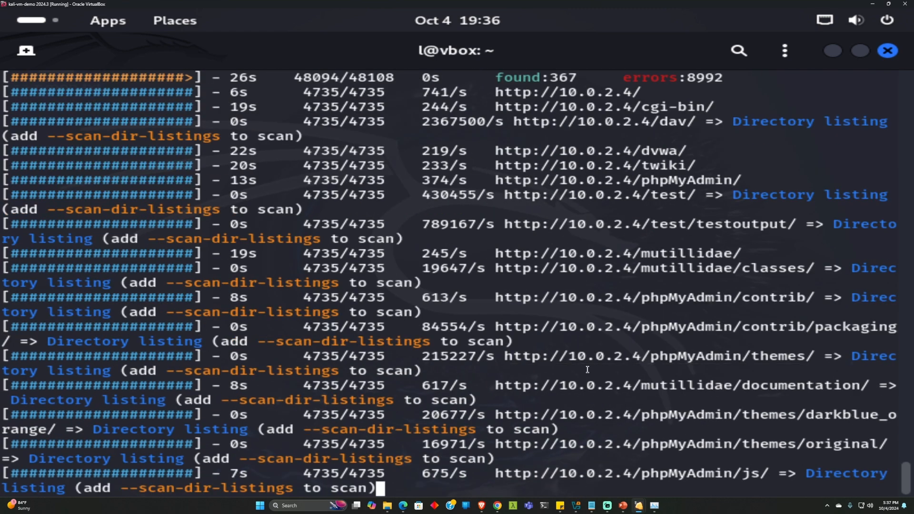
scroll(589, 365, up, 5)
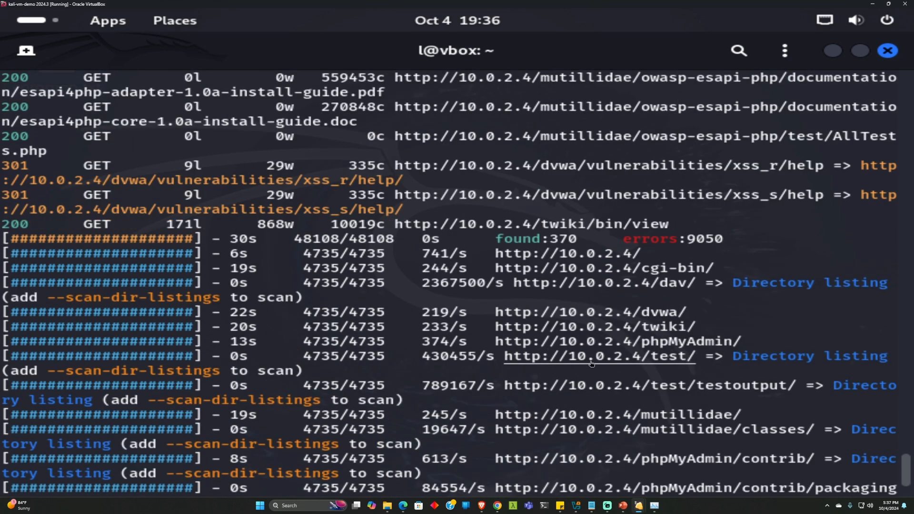
scroll(590, 363, up, 2)
scroll(591, 364, up, 1)
scroll(591, 363, down, 5)
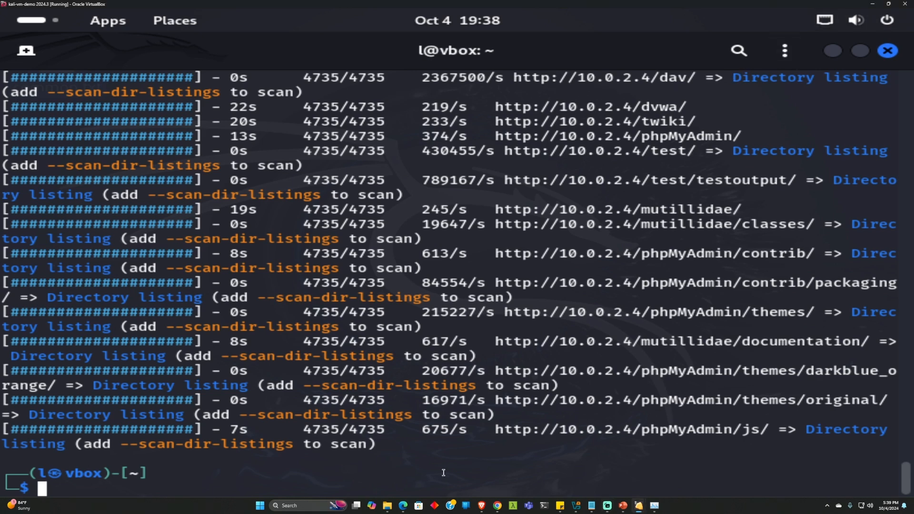
Clear the terminal and open the skipfish manual page with man skipfish
text(clear)
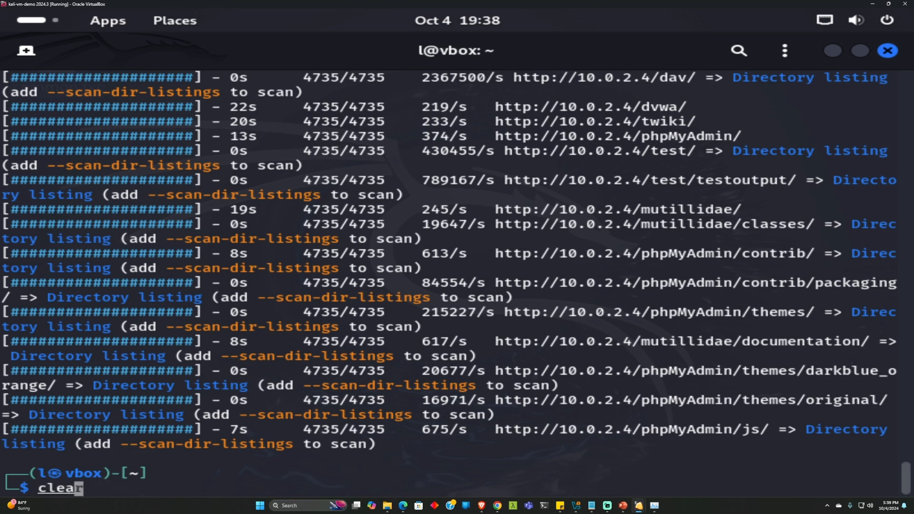
key(Return)
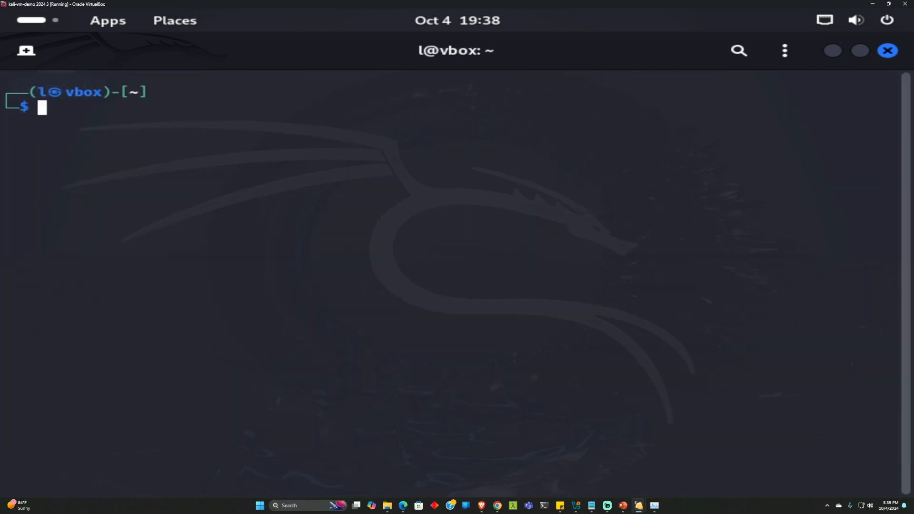
text(man)
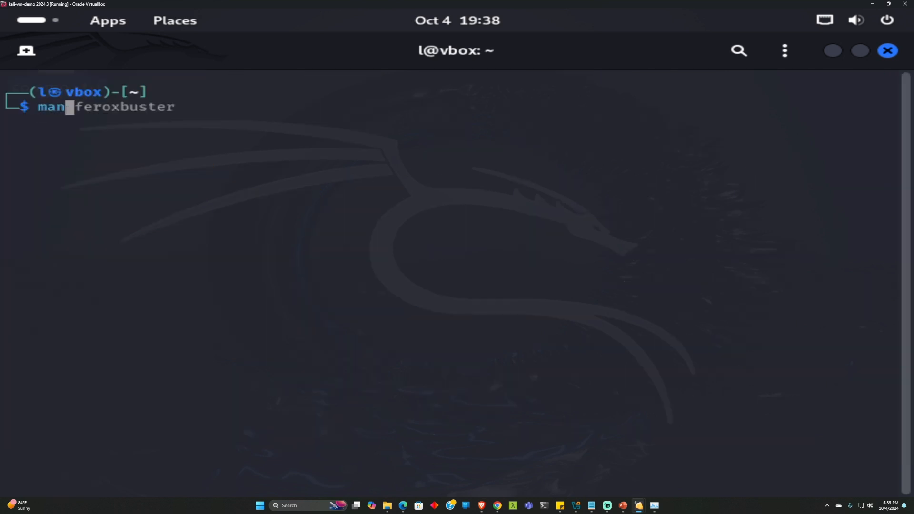
text( skipfish)
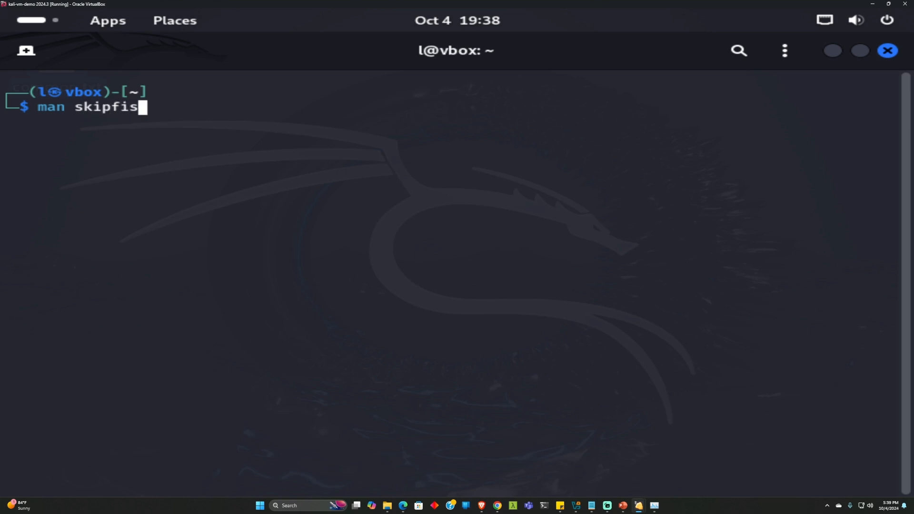
key(Return)
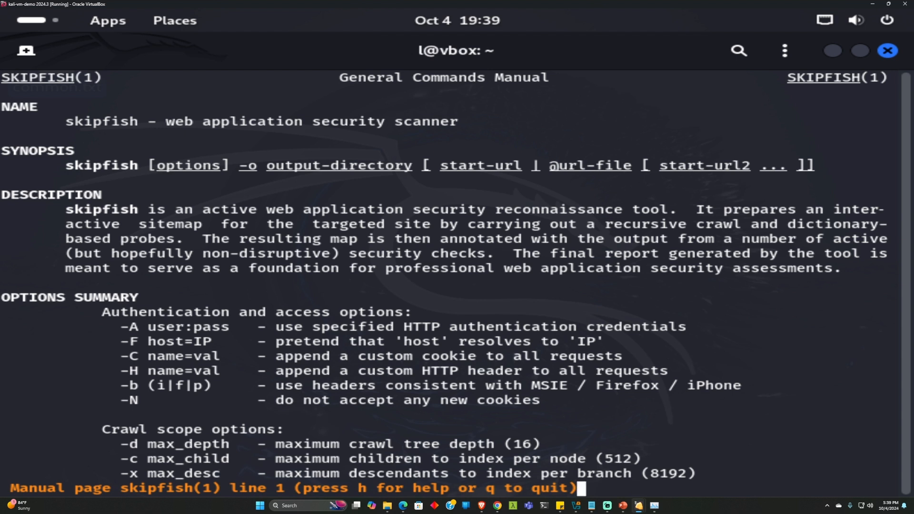
Scroll through the skipfish manual's crawl, reporting and dictionary options
scroll(407, 369, down, 4)
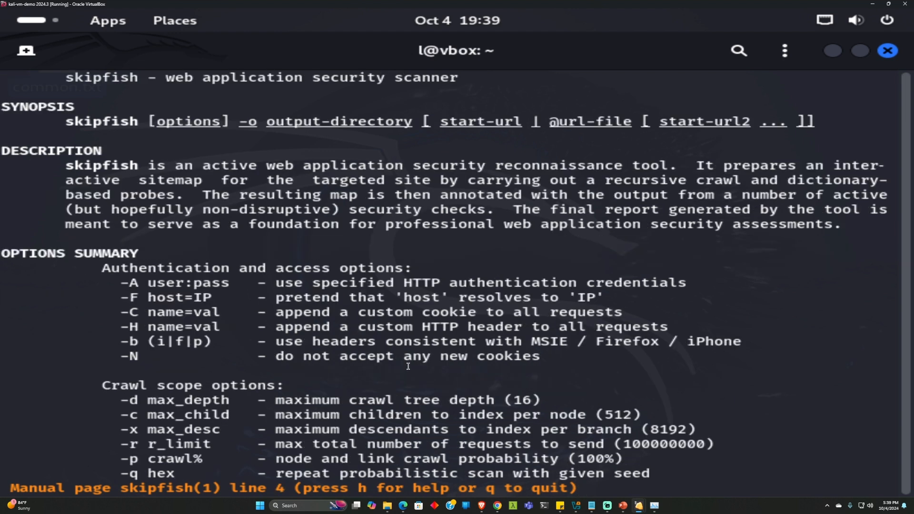
scroll(407, 369, down, 3)
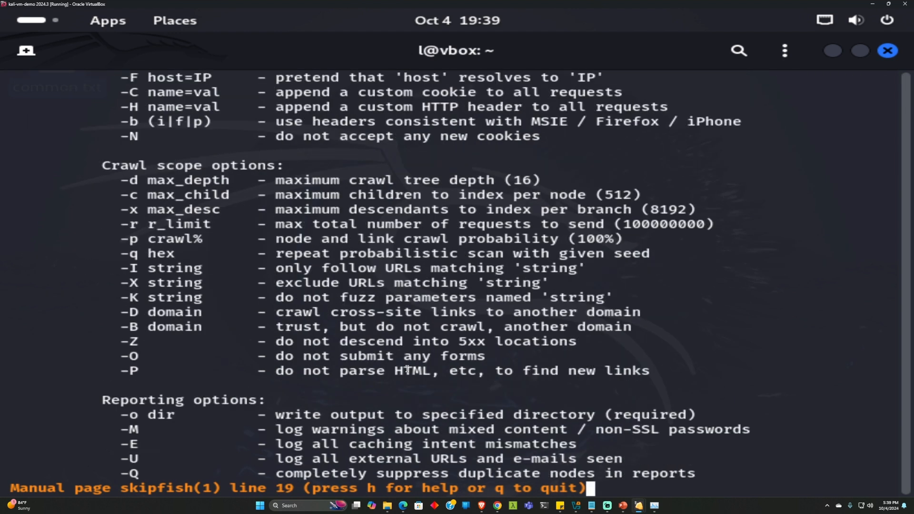
scroll(370, 354, up, 3)
scroll(373, 353, down, 2)
scroll(373, 353, down, 8)
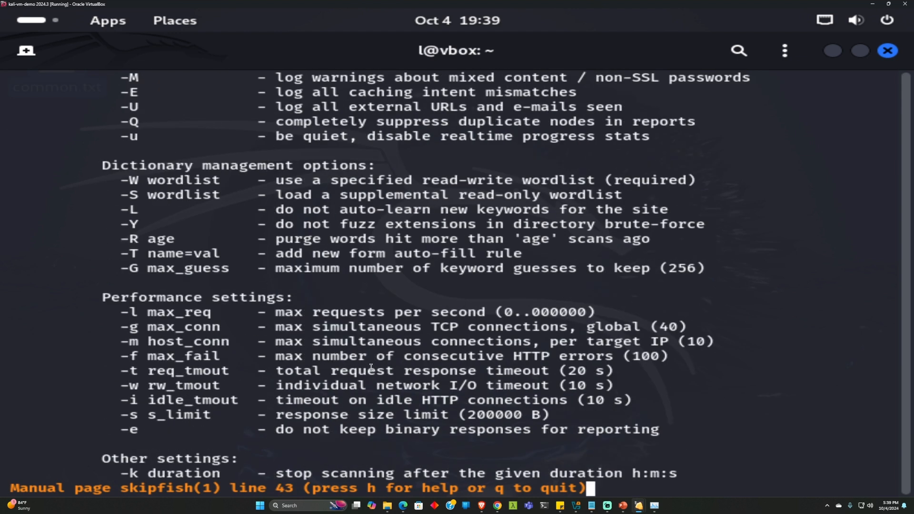
scroll(365, 374, up, 4)
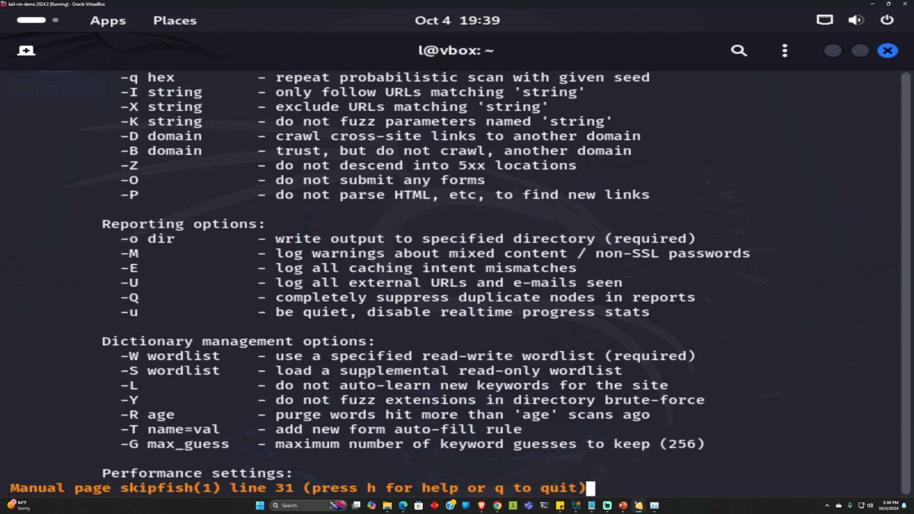
scroll(366, 375, up, 7)
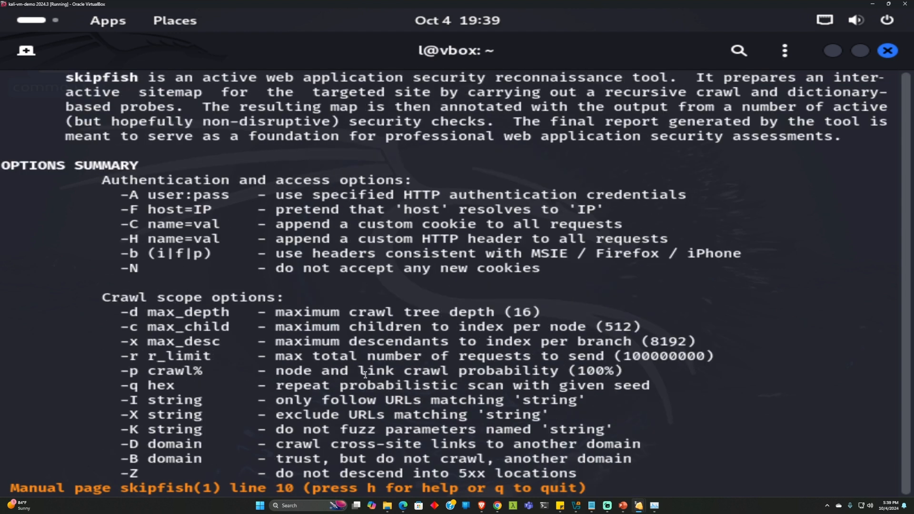
scroll(365, 375, down, 3)
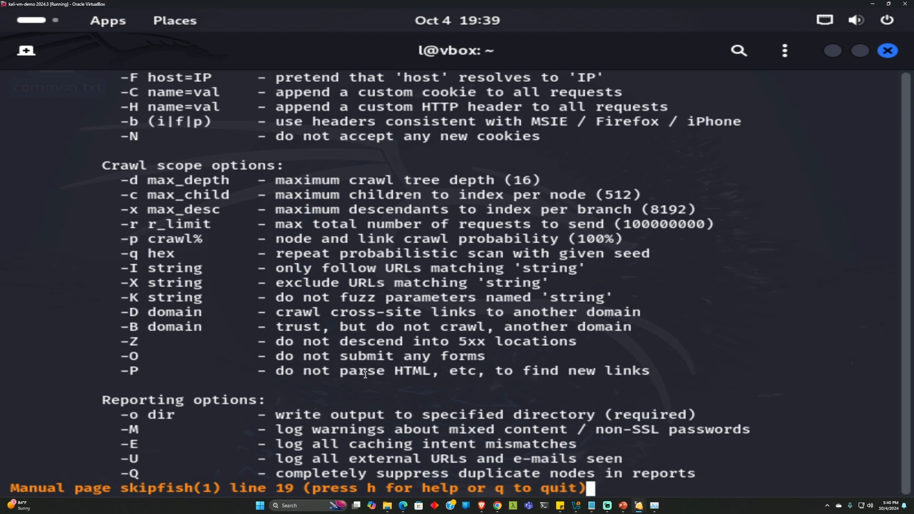
scroll(366, 375, down, 7)
Quit the manual and start a sudo skipfish -o command, pasting /home/l/Desktop as the output path
key(q)
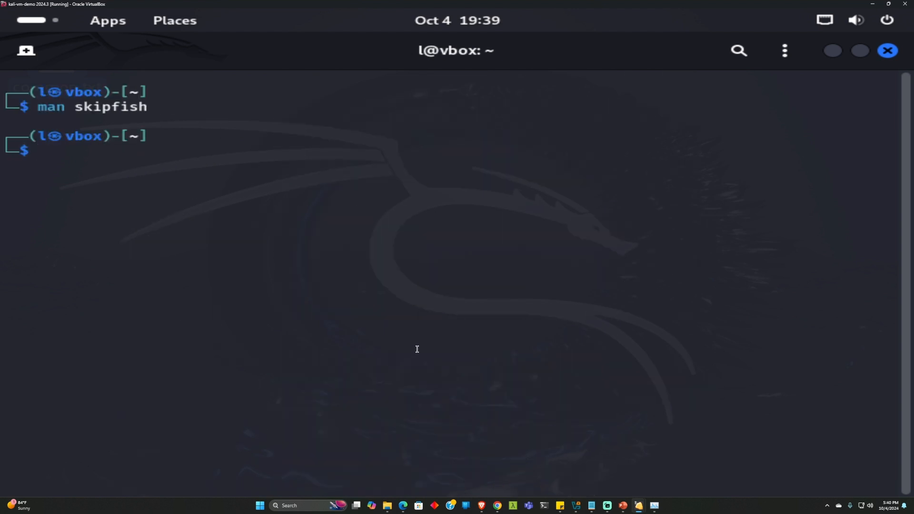
text(sudo )
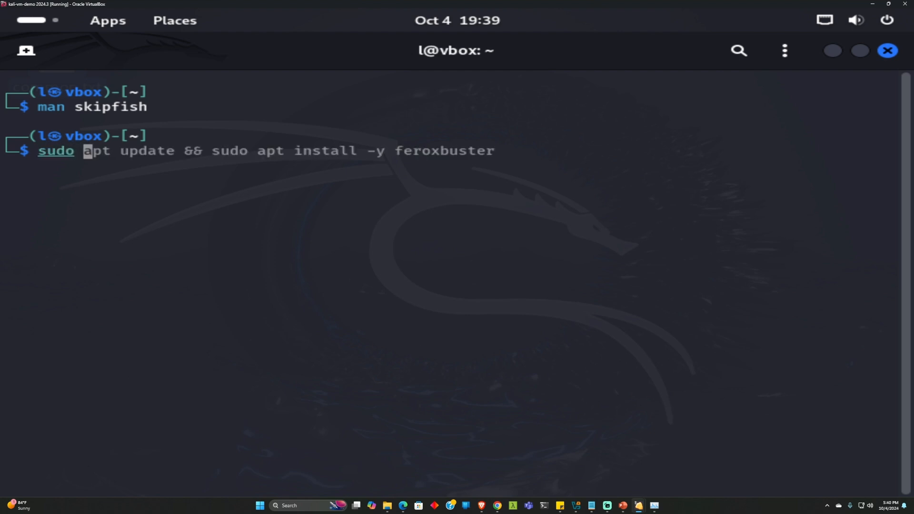
text(skipfish -)
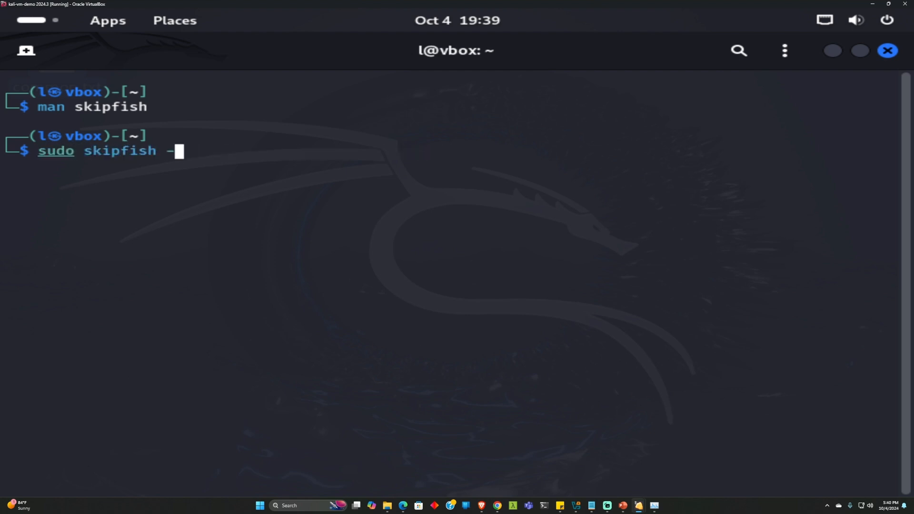
text(o /)
right_click(215, 148)
key(Escape)
key(BackSpace)
right_click(204, 149)
click(267, 215)
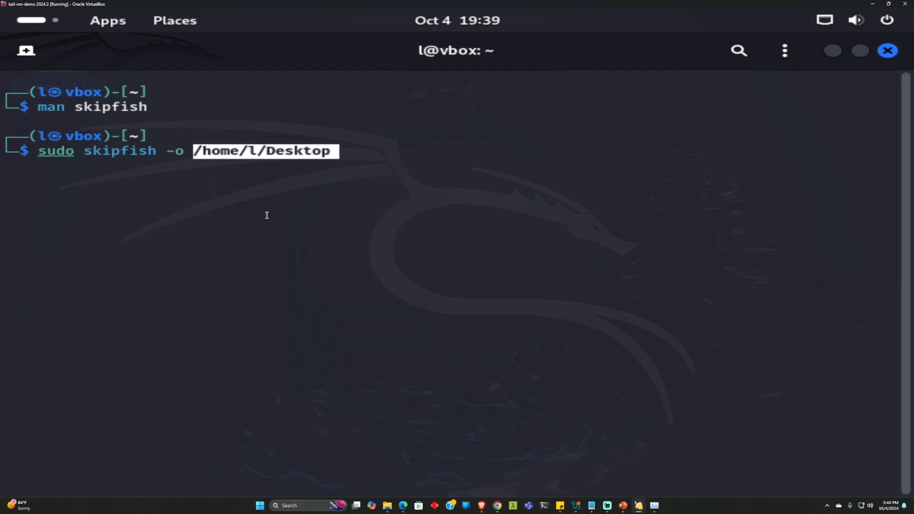
text(/mets)
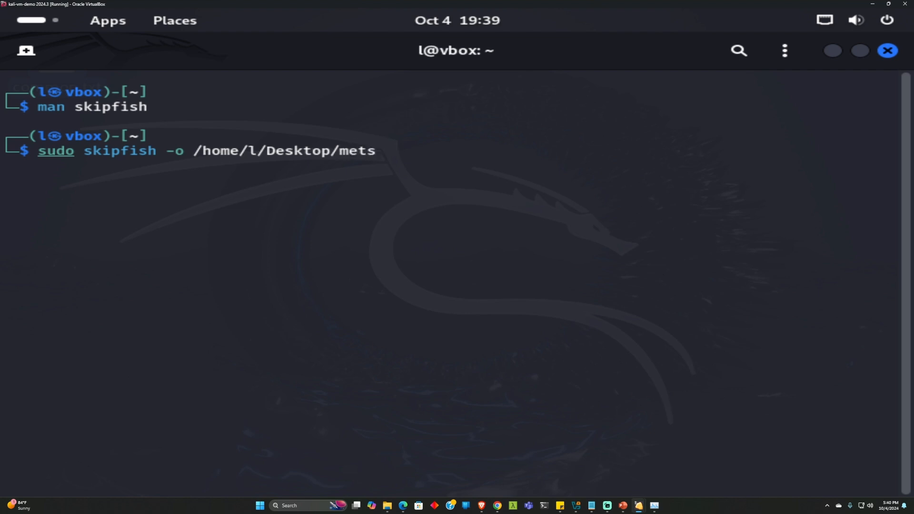
key(BackSpace)
text(a2)
key(BackSpace)
text(s2 http:)
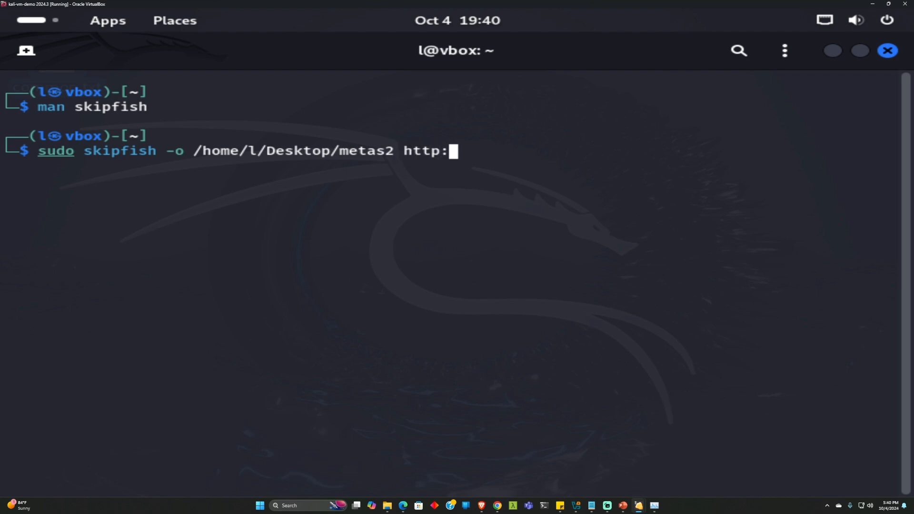
text(//10.0.2.4)
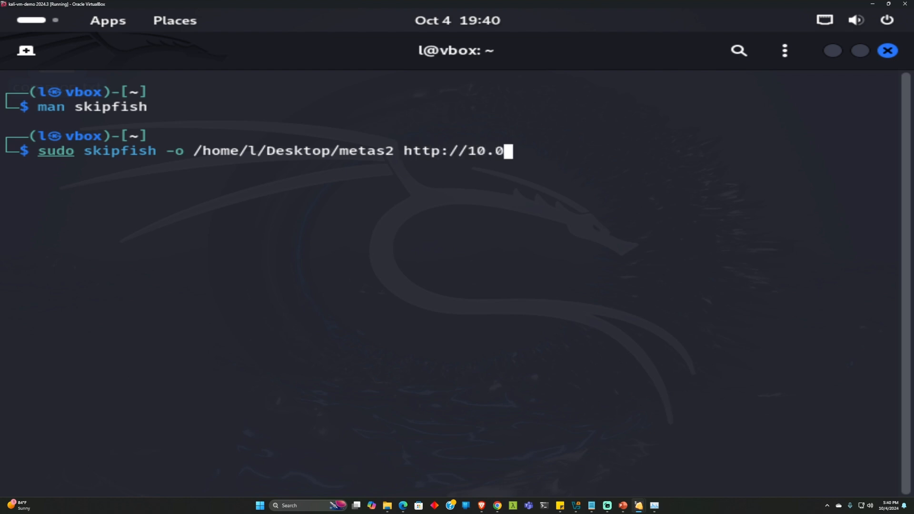
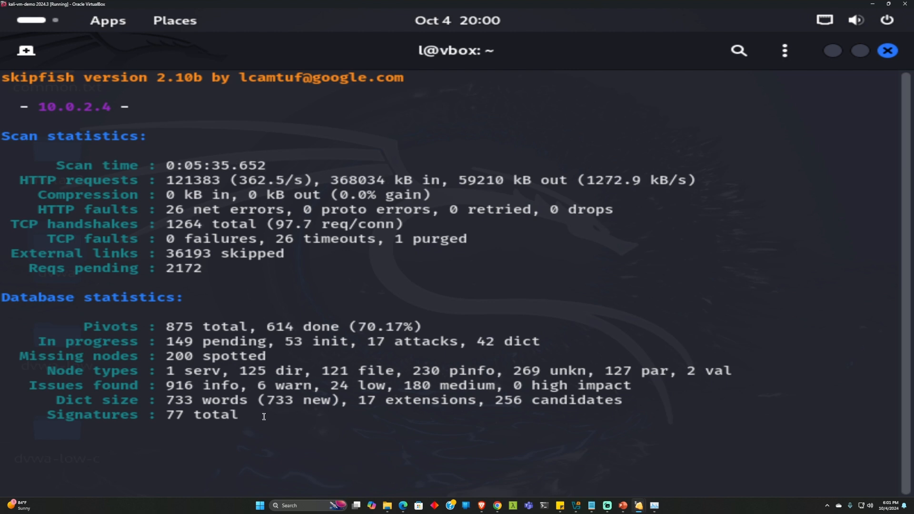
Stop the skipfish scan and open the dvwa-low-c report folder on the Desktop
key(ctrl+c)
click(832, 54)
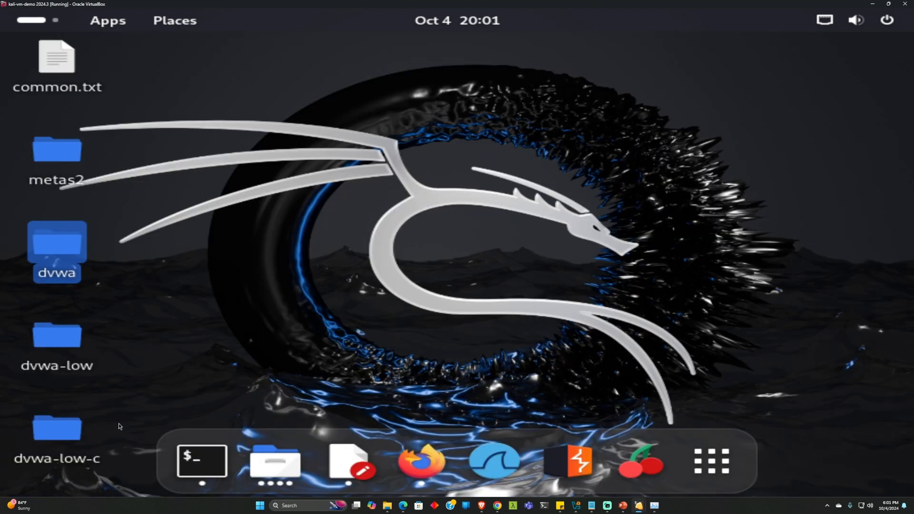
double_click(61, 421)
Open the report's index.html in the browser
scroll(504, 327, down, 15)
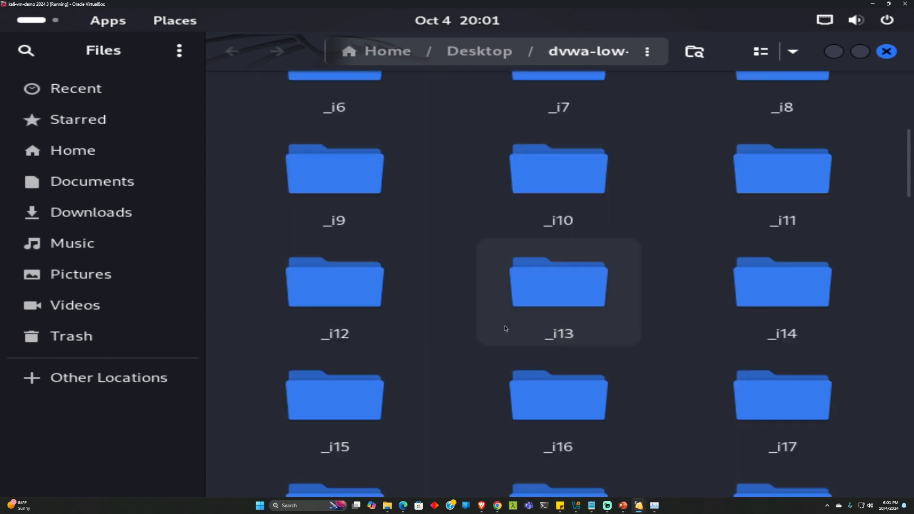
scroll(505, 327, down, 8)
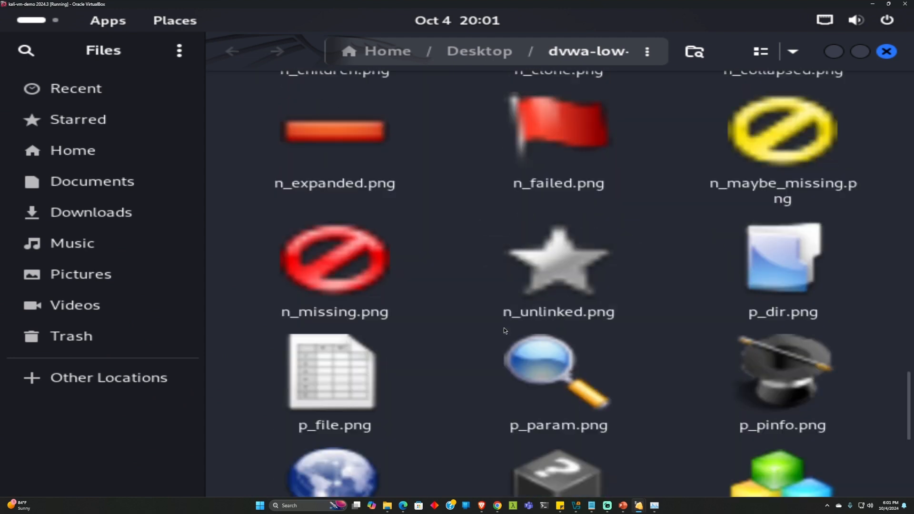
scroll(514, 332, up, 11)
scroll(517, 333, up, 1)
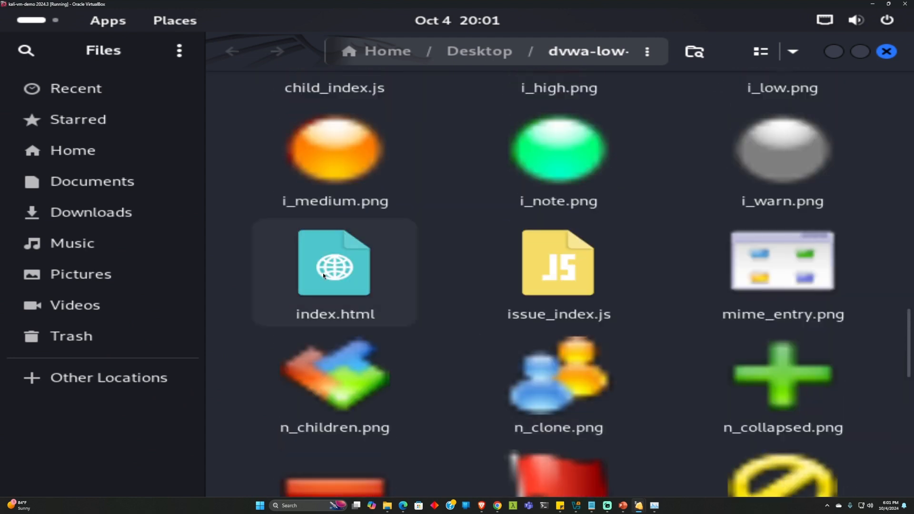
double_click(323, 272)
scroll(395, 341, down, 1)
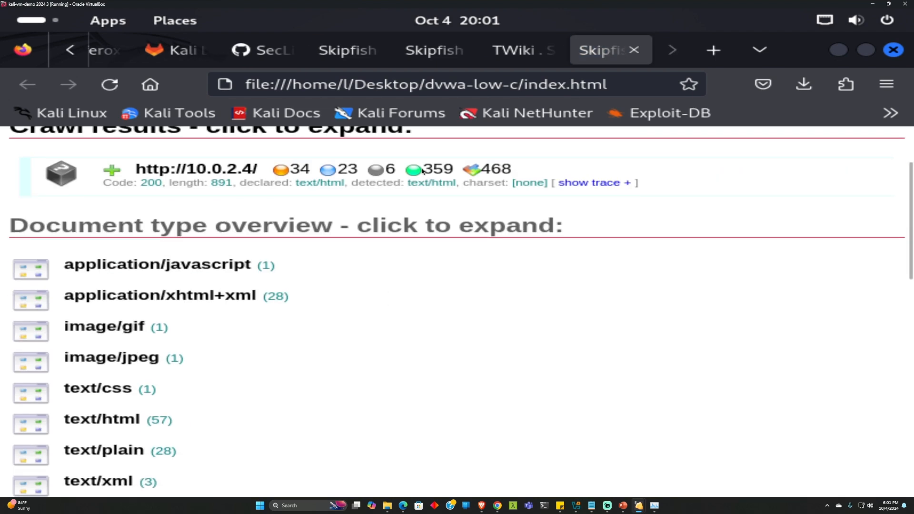
click(113, 170)
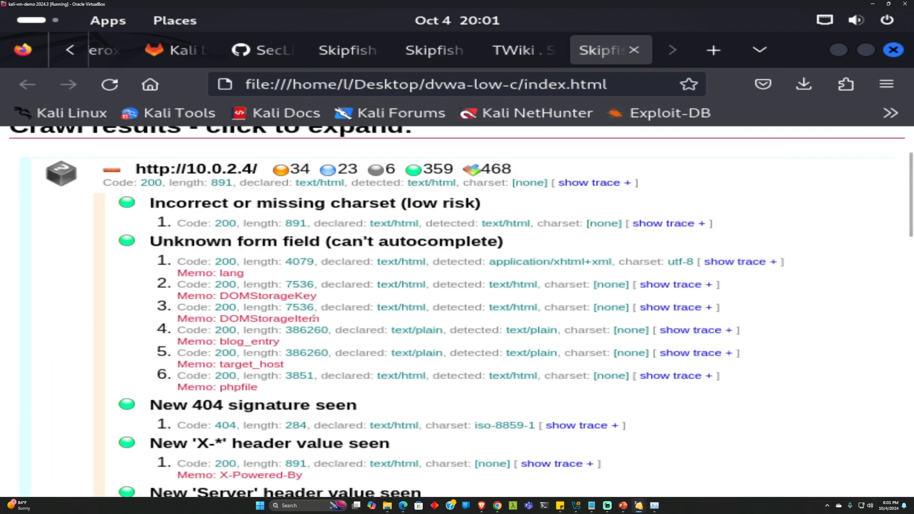
scroll(325, 305, down, 5)
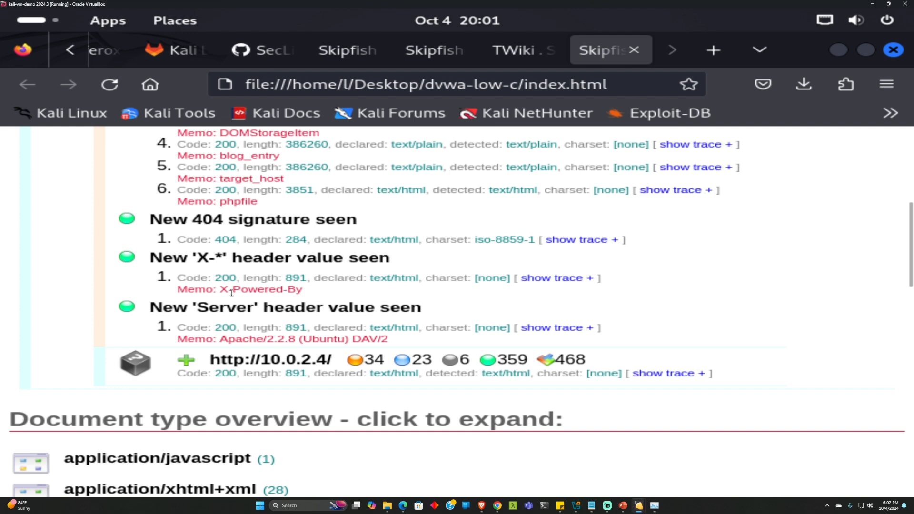
scroll(231, 292, up, 7)
click(113, 264)
scroll(179, 316, down, 5)
scroll(190, 310, up, 1)
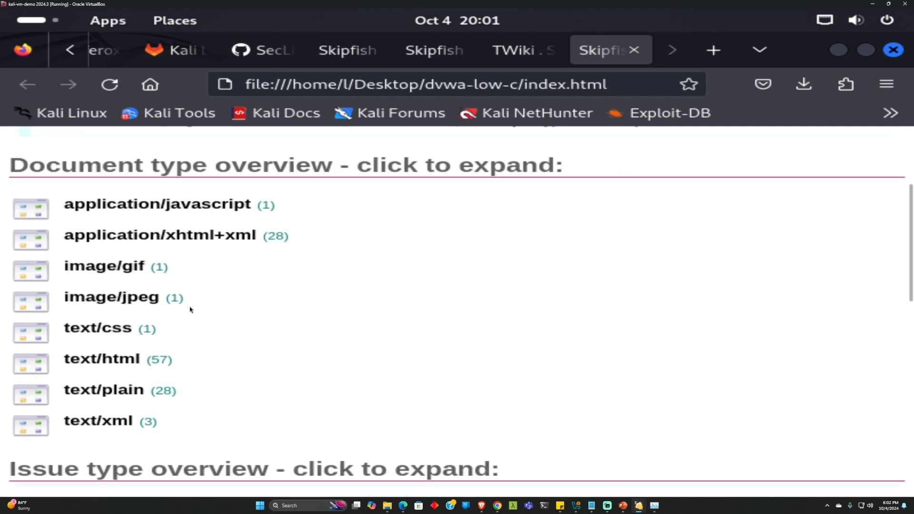
scroll(200, 305, down, 8)
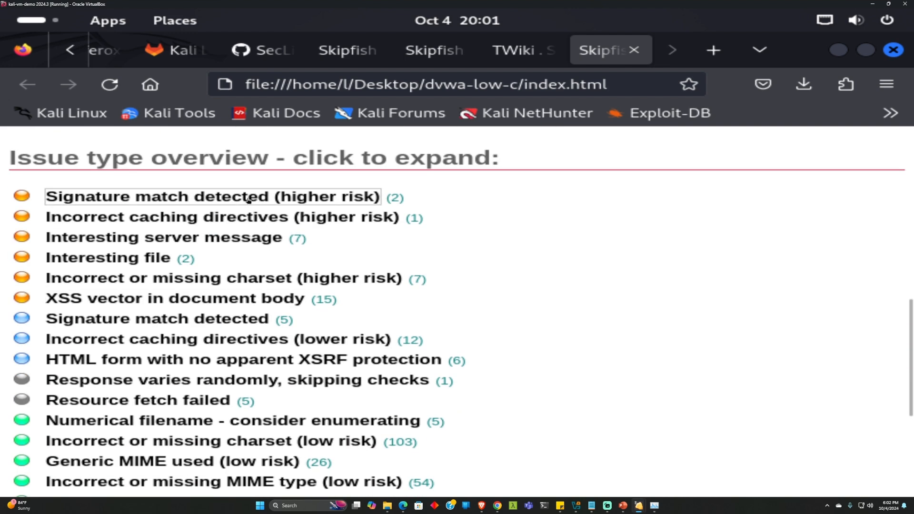
Expand the Signature match, Incorrect caching directives and Interesting server message issue lists
click(249, 200)
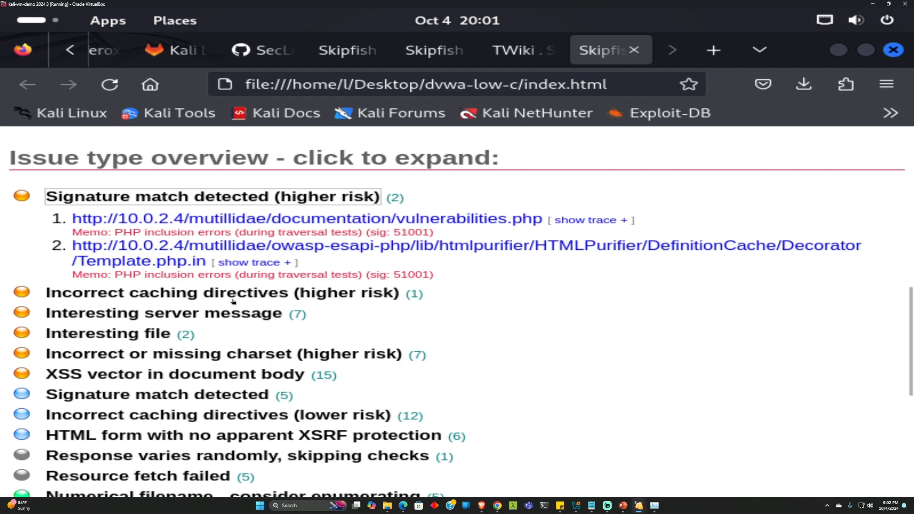
click(233, 294)
scroll(233, 301, down, 3)
click(167, 253)
scroll(278, 323, down, 2)
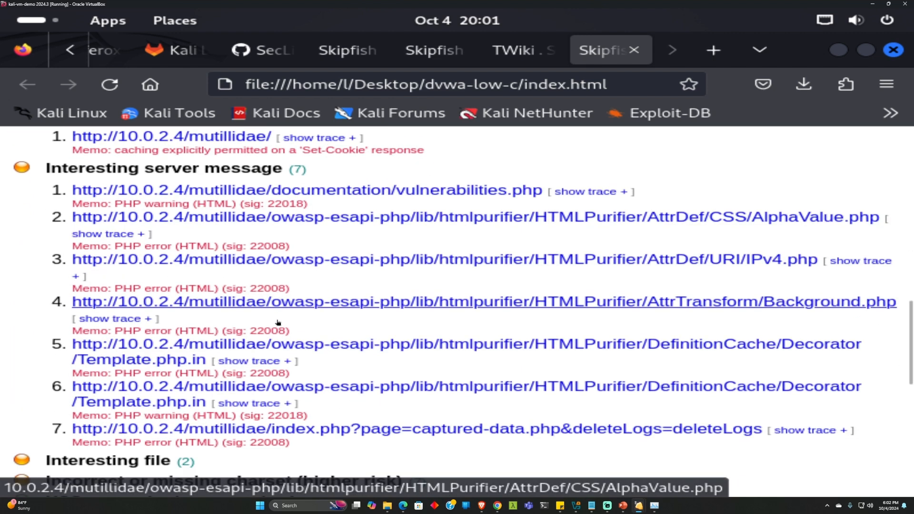
scroll(316, 317, down, 2)
scroll(251, 311, up, 4)
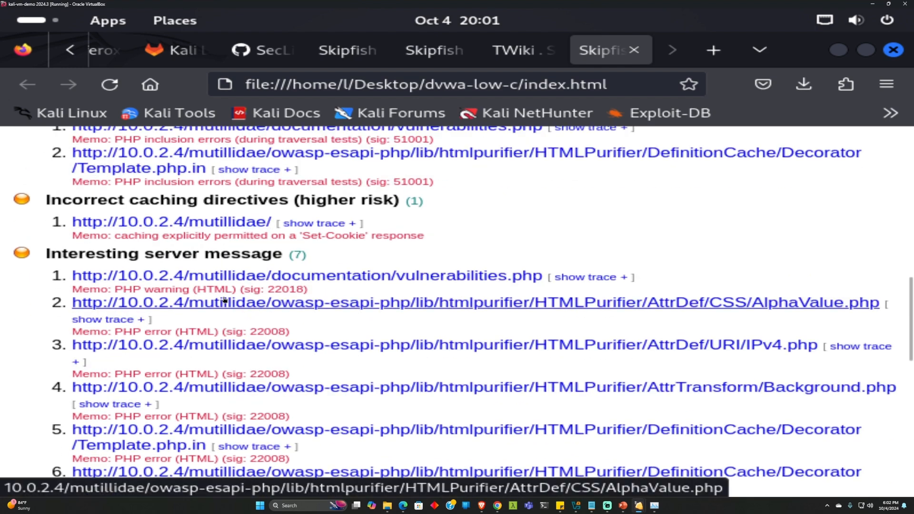
scroll(242, 307, down, 3)
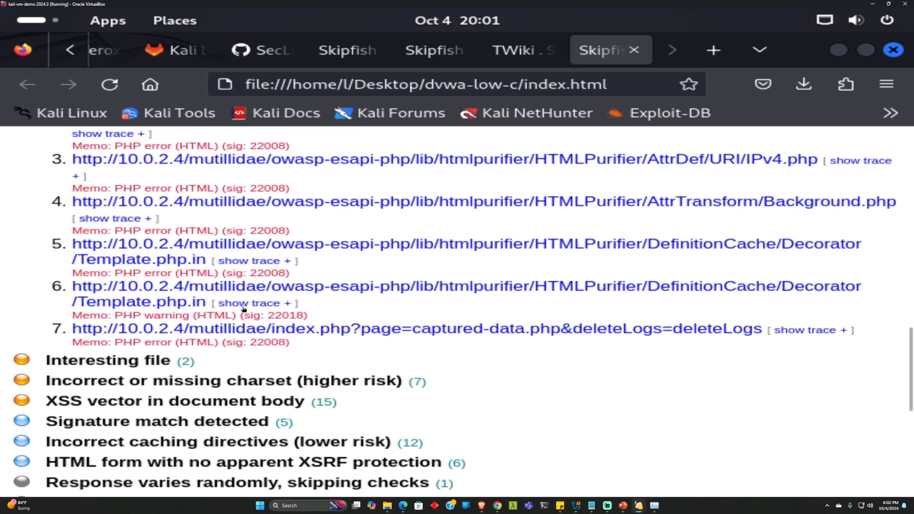
scroll(242, 308, down, 2)
Expand the XSS vector in document body issues and review the listed findings
click(164, 309)
scroll(301, 310, down, 2)
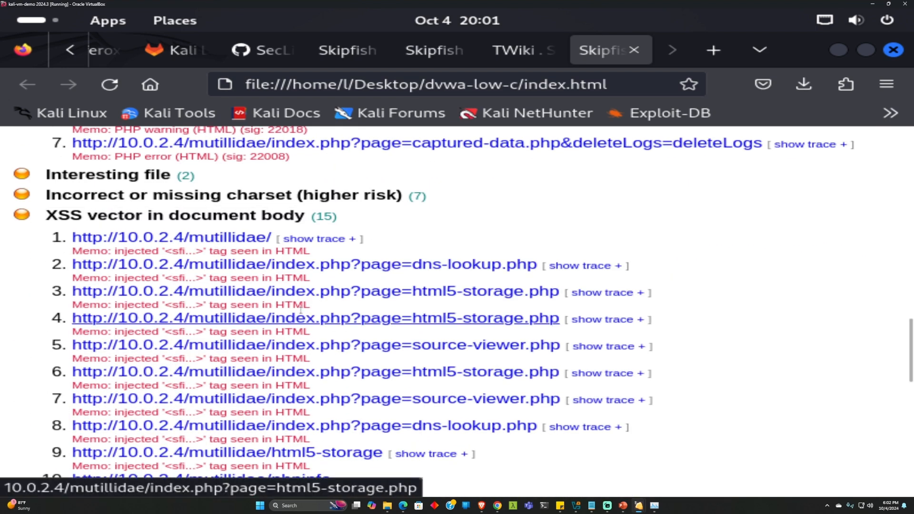
scroll(301, 292, down, 2)
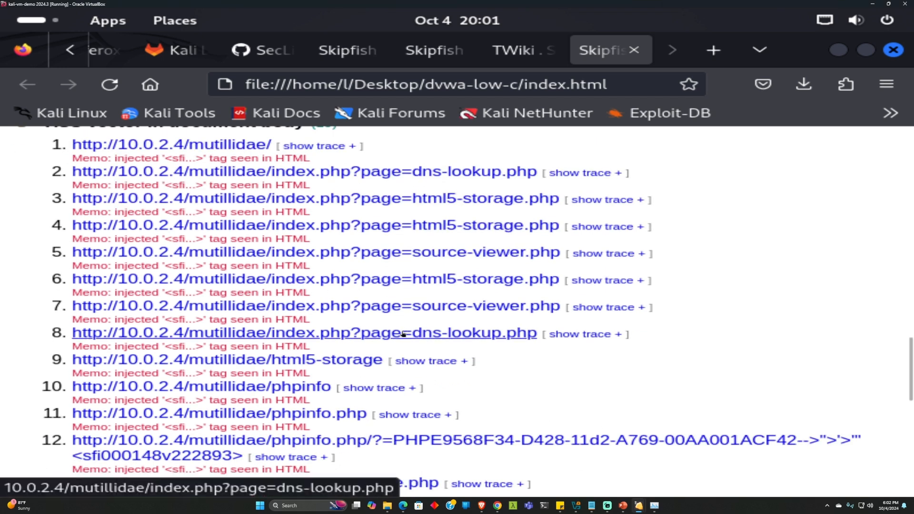
scroll(379, 322, down, 2)
scroll(415, 315, down, 3)
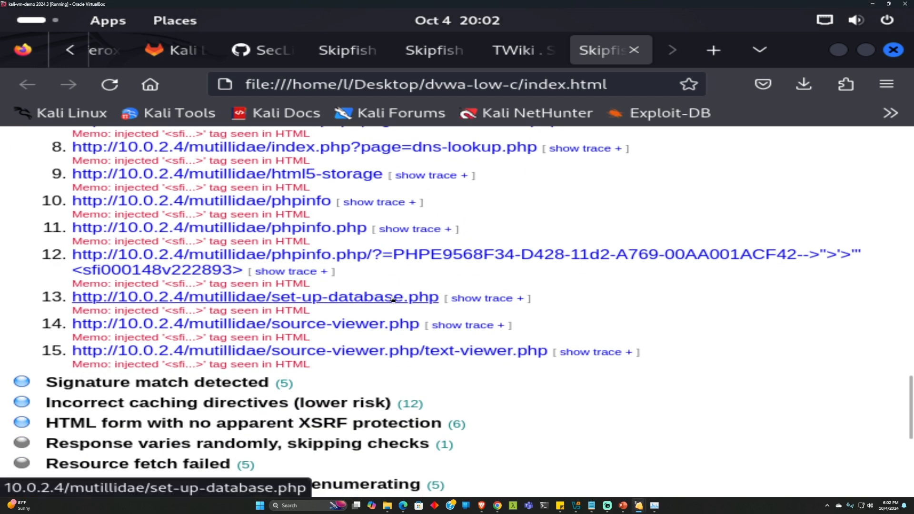
scroll(413, 299, up, 9)
scroll(393, 310, down, 2)
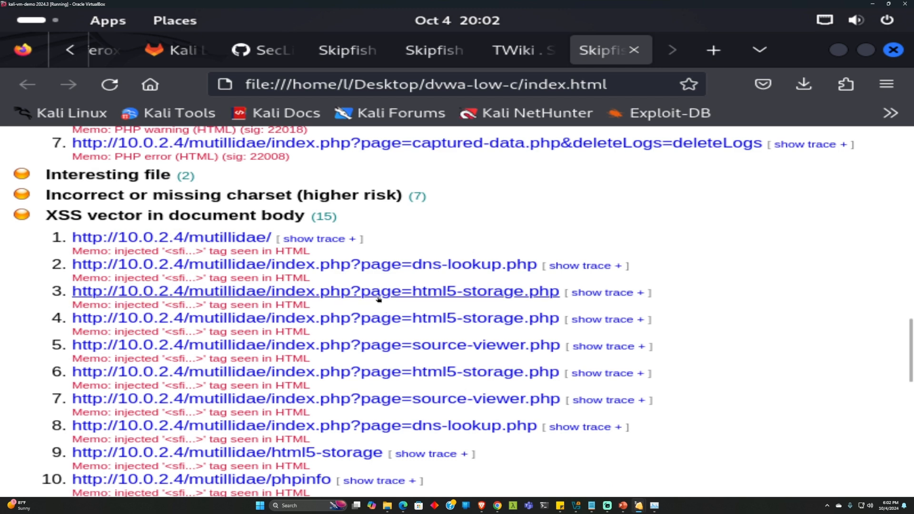
scroll(357, 267, down, 2)
scroll(355, 293, up, 2)
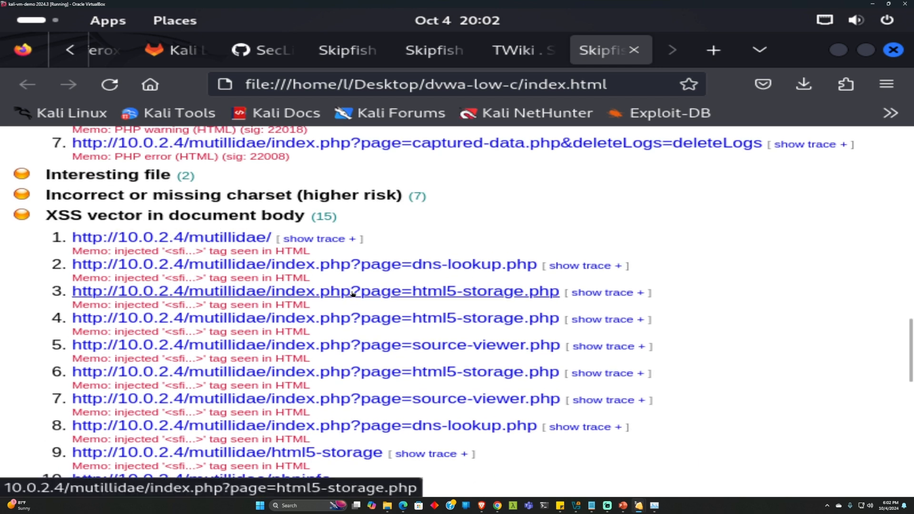
scroll(362, 300, down, 2)
scroll(367, 307, down, 2)
scroll(310, 284, down, 2)
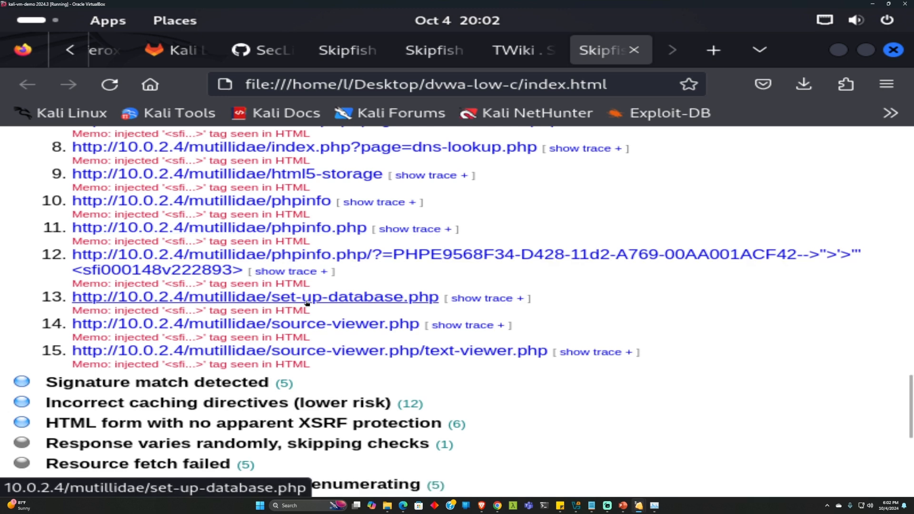
scroll(303, 331, down, 1)
scroll(303, 331, down, 1)
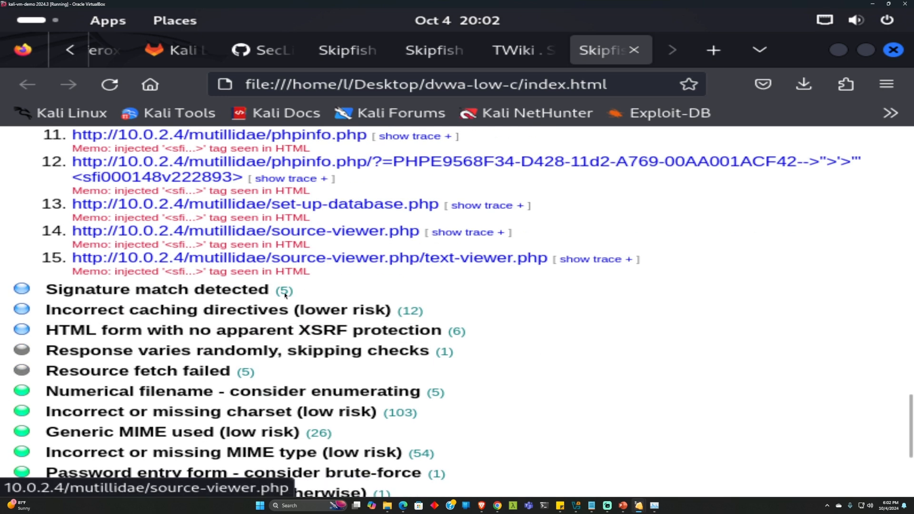
scroll(308, 327, up, 2)
scroll(308, 328, up, 12)
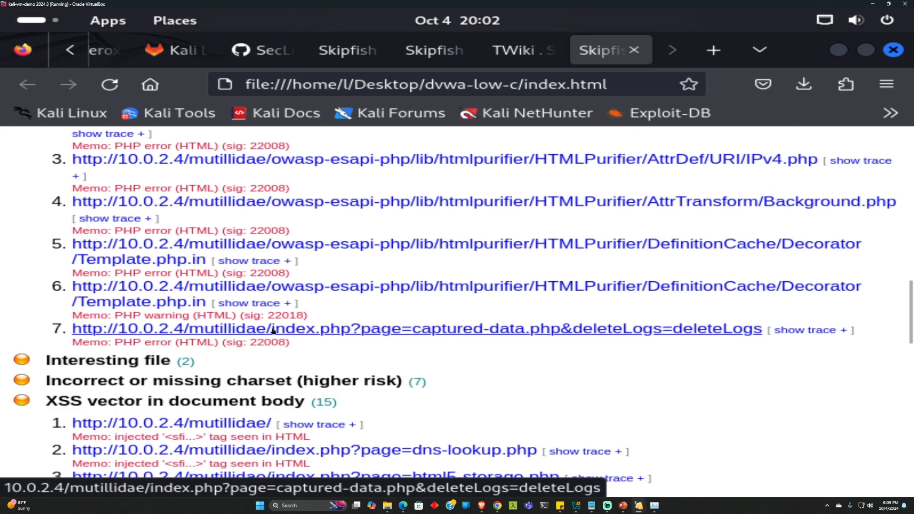
scroll(272, 333, down, 4)
Expand Interesting file and Incorrect charset issues, then open the flagged dns-lookup.php in a new tab
click(139, 275)
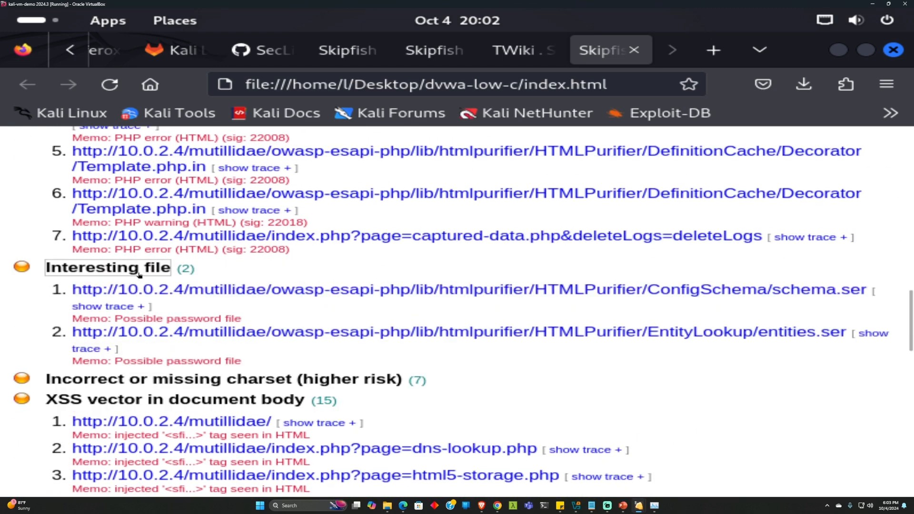
click(240, 376)
scroll(242, 366, down, 4)
scroll(245, 353, down, 2)
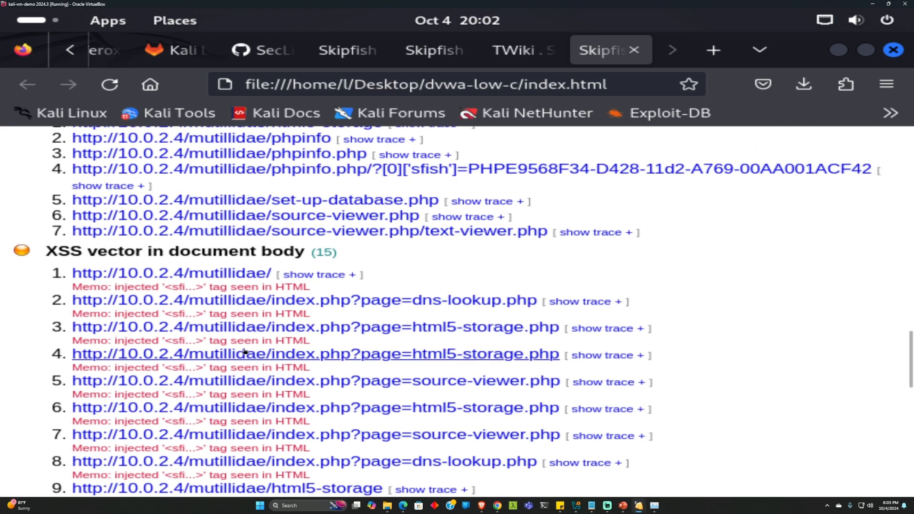
click(360, 308)
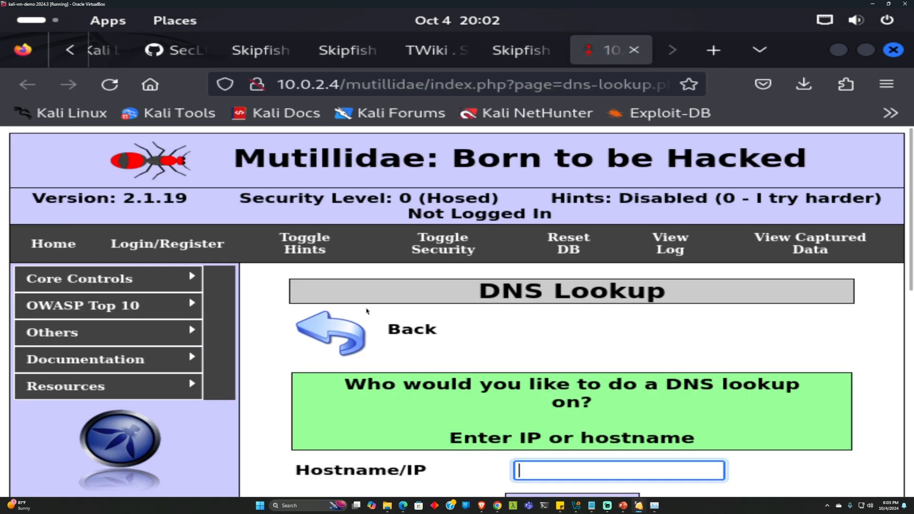
scroll(551, 384, down, 3)
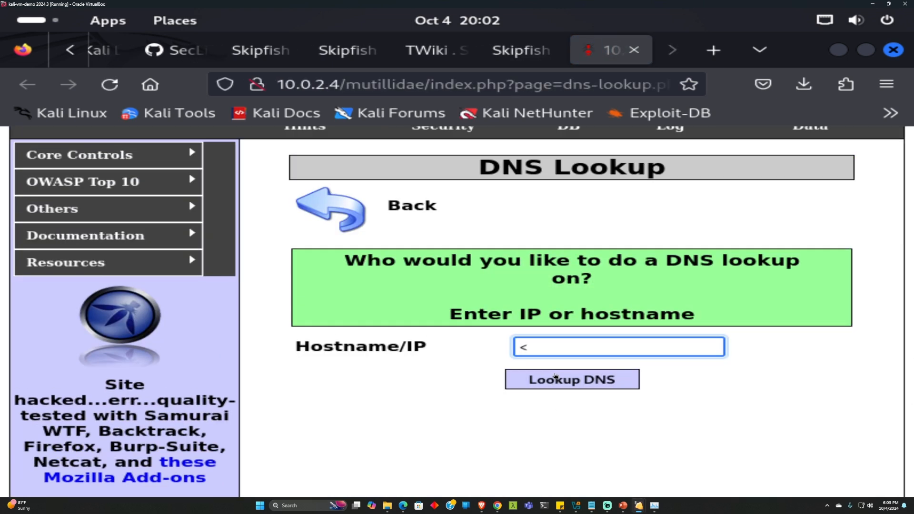
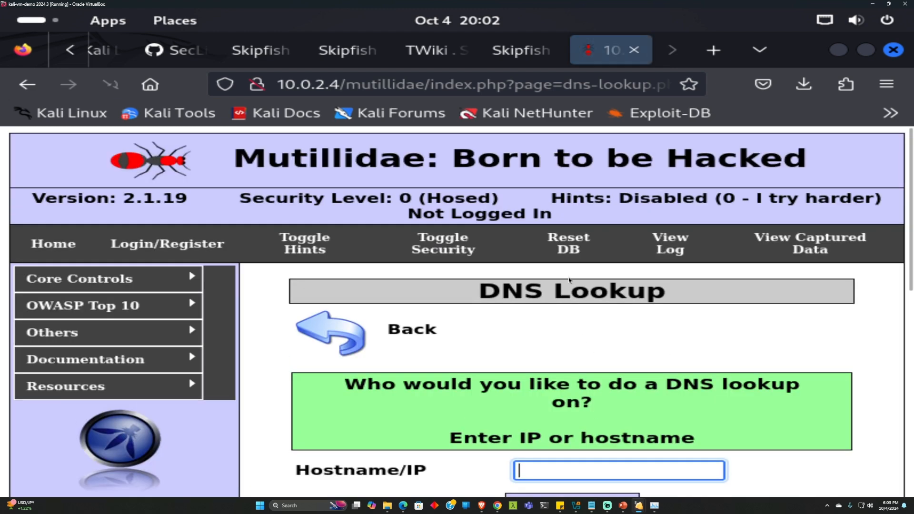
Scroll down the Mutillidae DNS Lookup page to the Hostname/IP field
scroll(535, 359, down, 5)
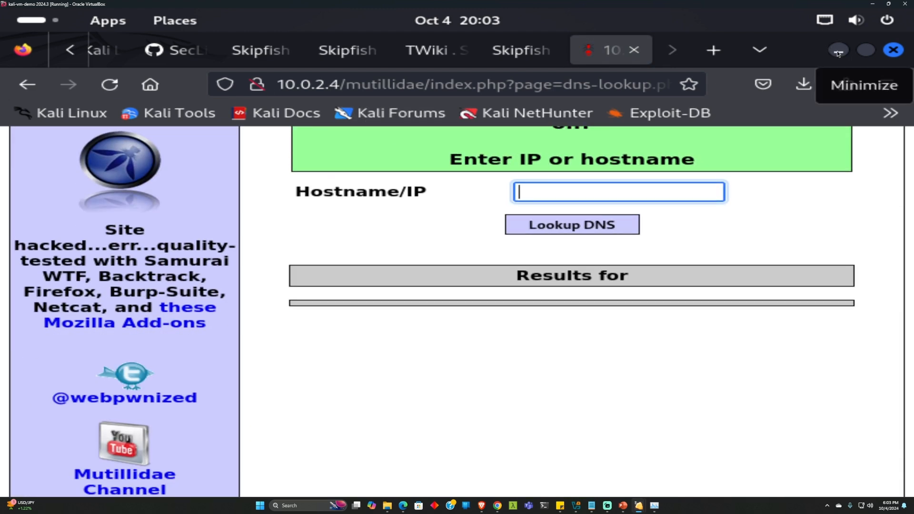
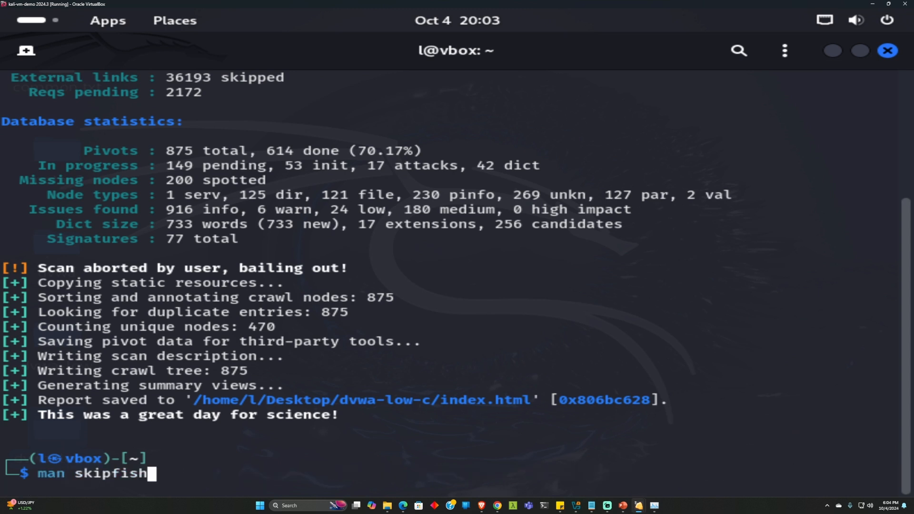
Recall 'sudo apt update && sudo apt install -y feroxbuster' from history and minimize the terminal
key(Up)
key(Up)
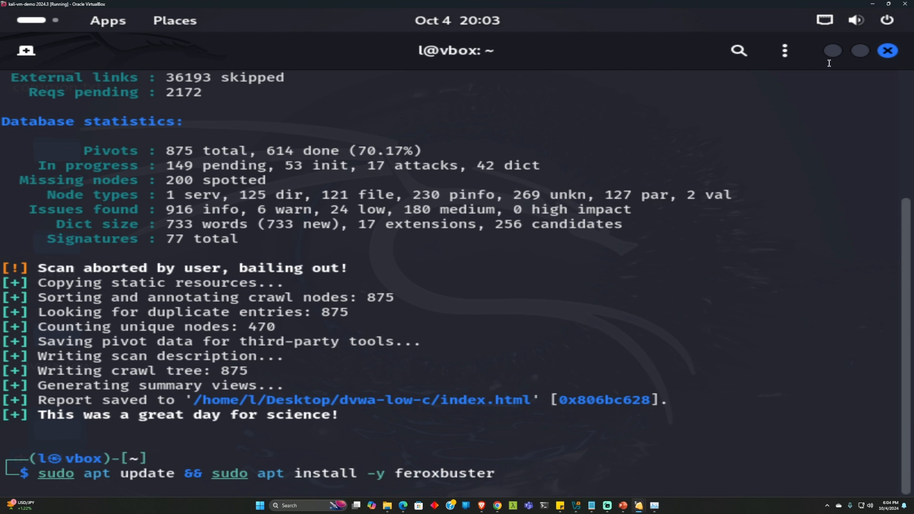
click(829, 57)
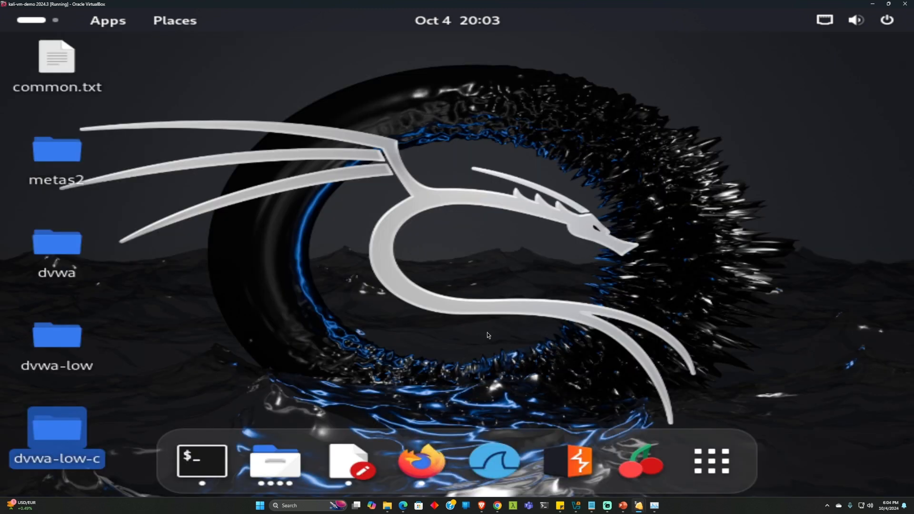